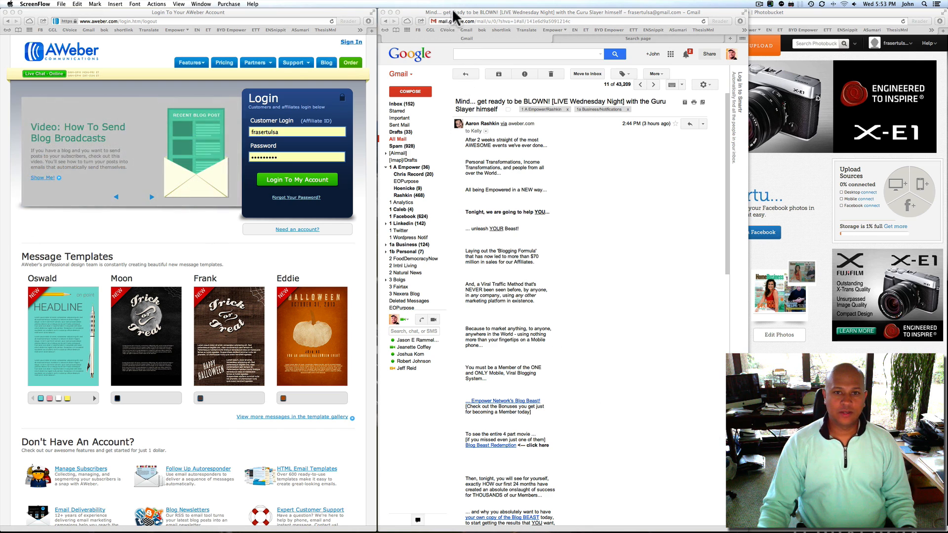
Put the AWeber login page on the left, with the Gmail message and Photobucket windows beside it
{"action": "mouse_move", "coordinate": [452, 12]}
{"action": "left_mouse_down"}
{"action": "mouse_move", "coordinate": [519, 100]}
{"action": "mouse_move", "coordinate": [476, 149]}
{"action": "mouse_move", "coordinate": [454, 11]}
{"action": "left_mouse_up"}
{"action": "mouse_move", "coordinate": [200, 12]}
{"action": "left_mouse_down"}
{"action": "mouse_move", "coordinate": [230, 20]}
{"action": "mouse_move", "coordinate": [201, 6]}
{"action": "left_mouse_up"}
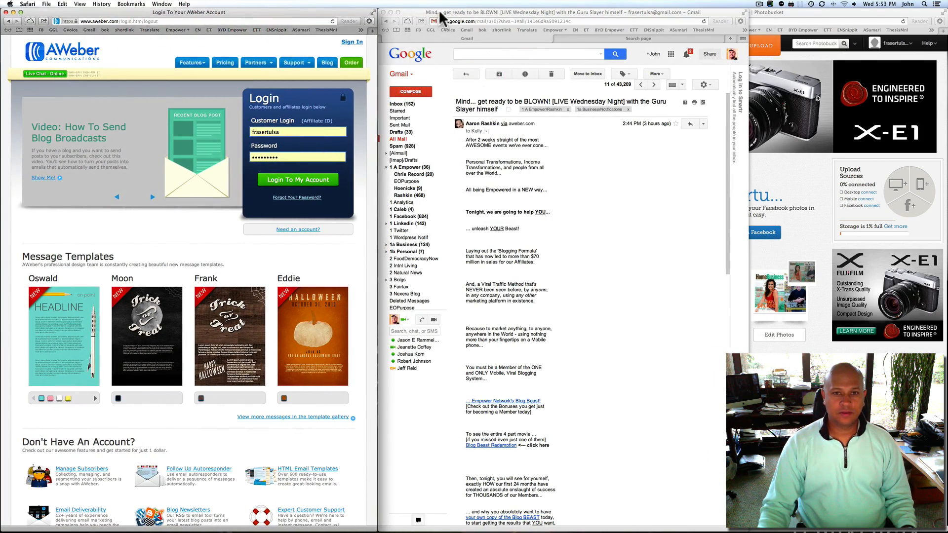
{"action": "mouse_move", "coordinate": [443, 14]}
{"action": "left_mouse_down"}
{"action": "mouse_move", "coordinate": [523, 70]}
{"action": "mouse_move", "coordinate": [434, 10]}
{"action": "mouse_move", "coordinate": [444, 13]}
{"action": "left_mouse_up"}
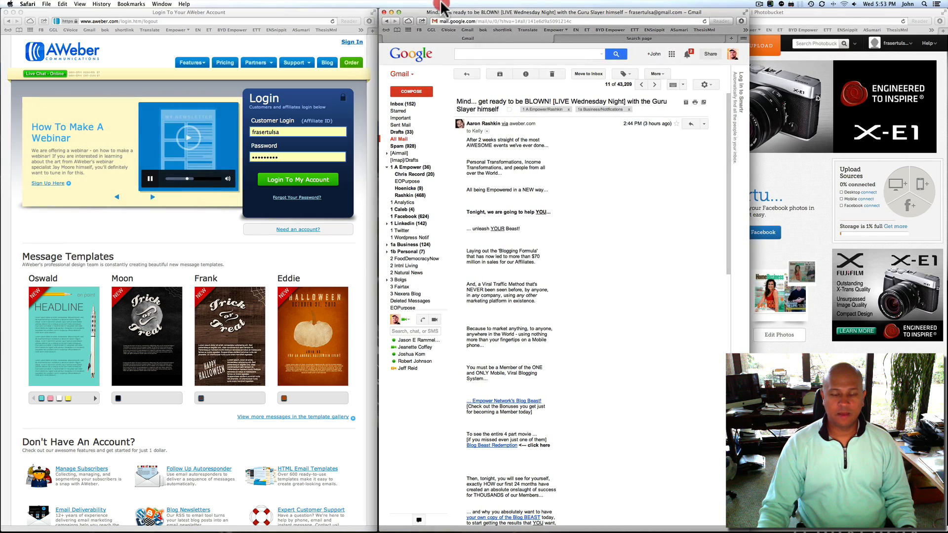
{"action": "mouse_move", "coordinate": [751, 15]}
{"action": "left_mouse_down"}
{"action": "mouse_move", "coordinate": [715, 17]}
{"action": "mouse_move", "coordinate": [753, 19]}
{"action": "left_mouse_up"}
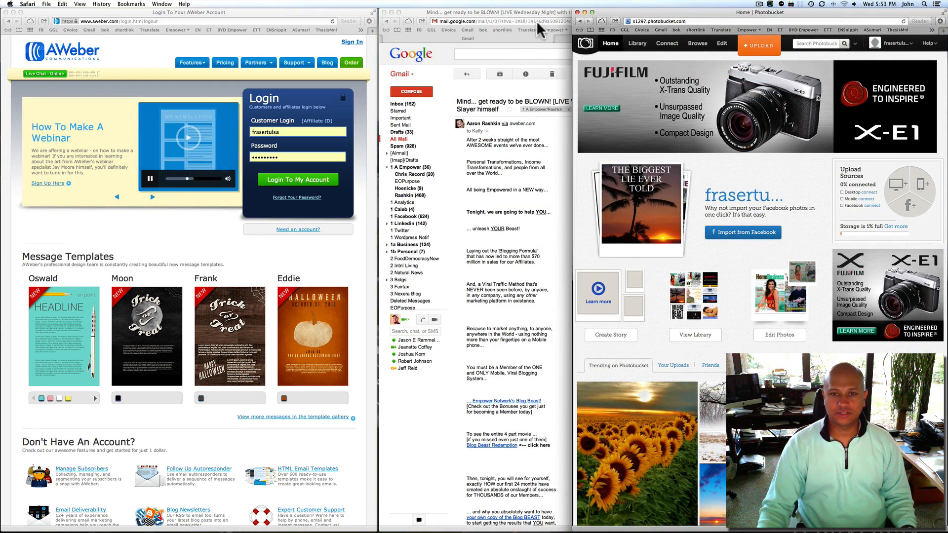
{"action": "left_click", "coordinate": [535, 14]}
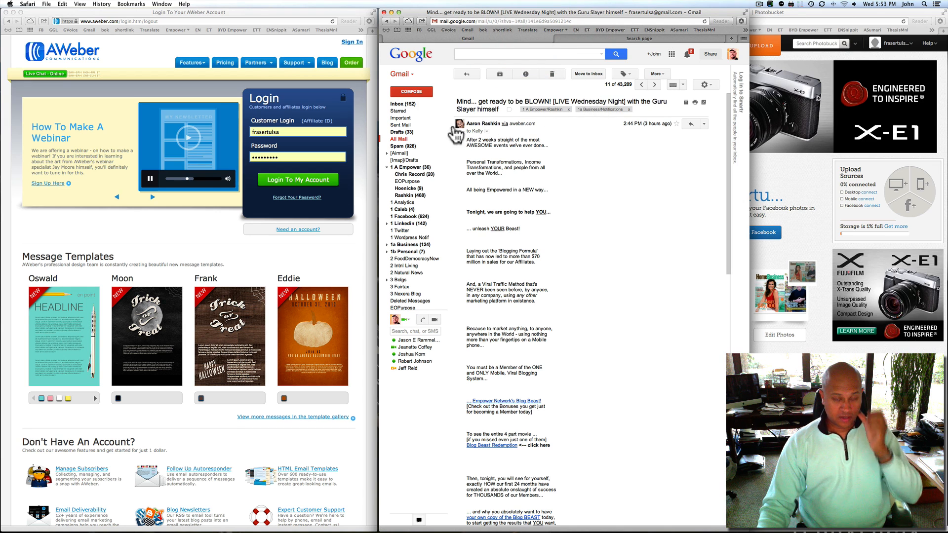
{"action": "left_click", "coordinate": [283, 183]}
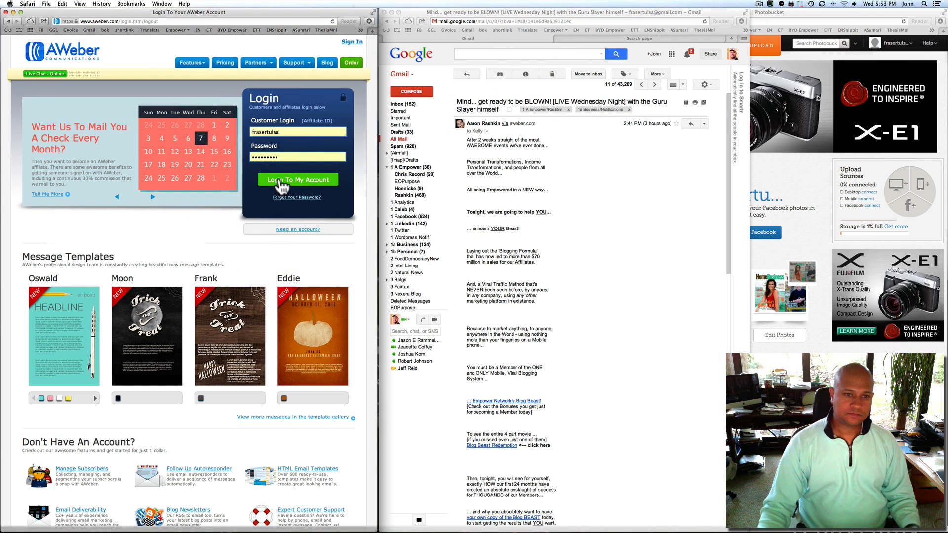
Log in to AWeber and start a new broadcast from Messages > Broadcasts
{"action": "left_click", "coordinate": [280, 181]}
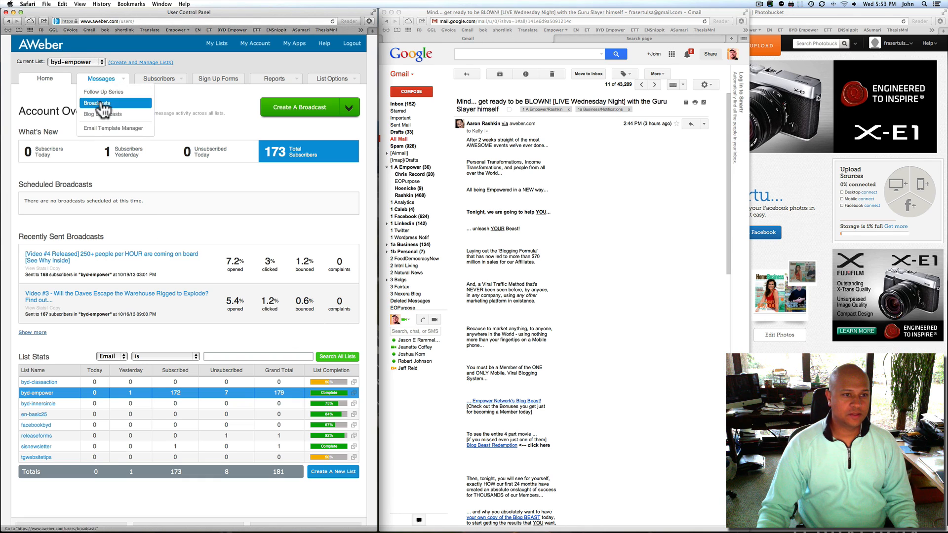
{"action": "left_click", "coordinate": [100, 103]}
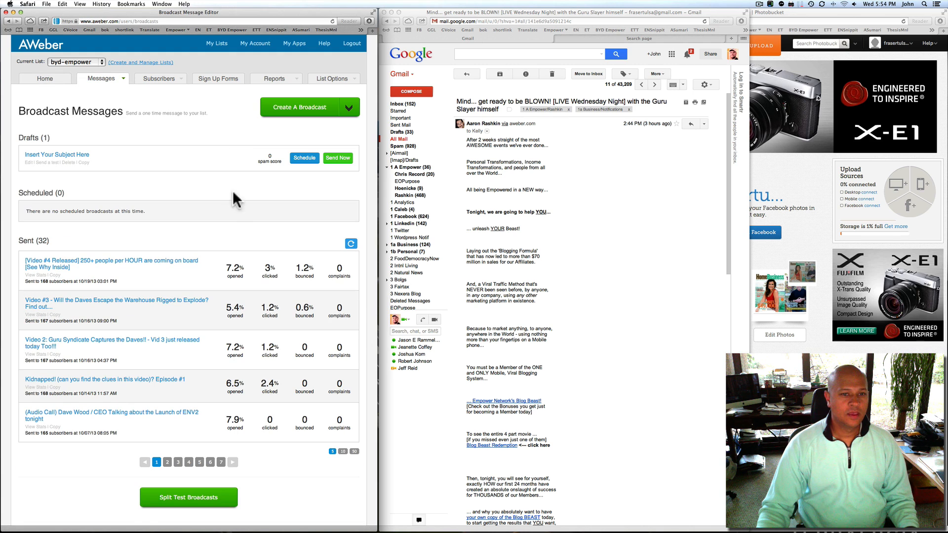
{"action": "left_click", "coordinate": [306, 109]}
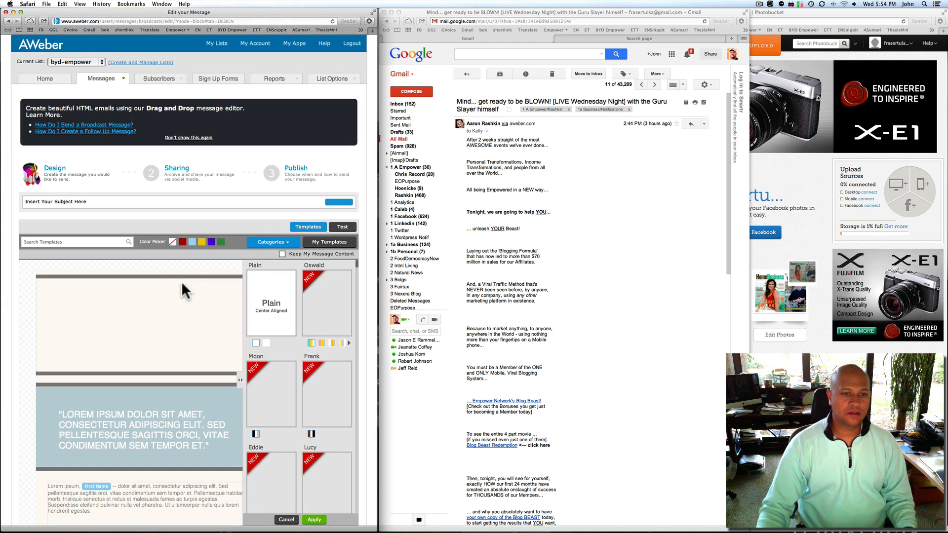
Return to the Broadcast Messages list, leaving the drag-and-drop editor unsaved
{"action": "scroll", "coordinate": [203, 257], "scroll_direction": "down", "scroll_amount": 1}
{"action": "scroll", "coordinate": [202, 248], "scroll_direction": "down", "scroll_amount": 6}
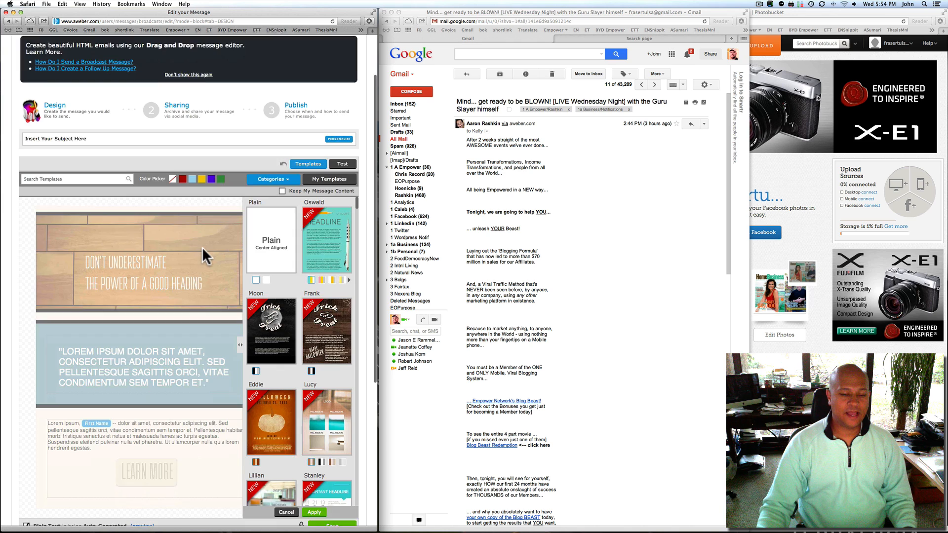
{"action": "scroll", "coordinate": [202, 247], "scroll_direction": "down", "scroll_amount": 2}
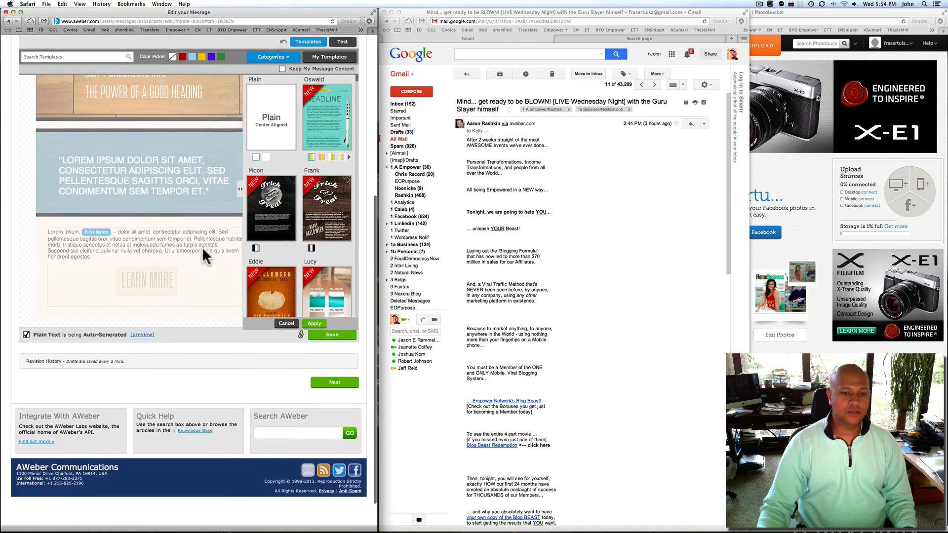
{"action": "scroll", "coordinate": [202, 247], "scroll_direction": "up", "scroll_amount": 8}
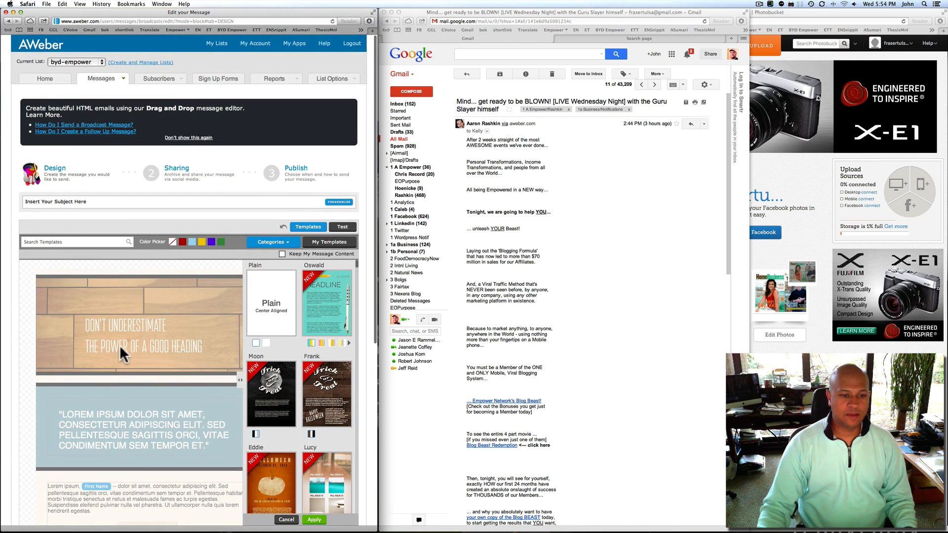
{"action": "mouse_move", "coordinate": [99, 80]}
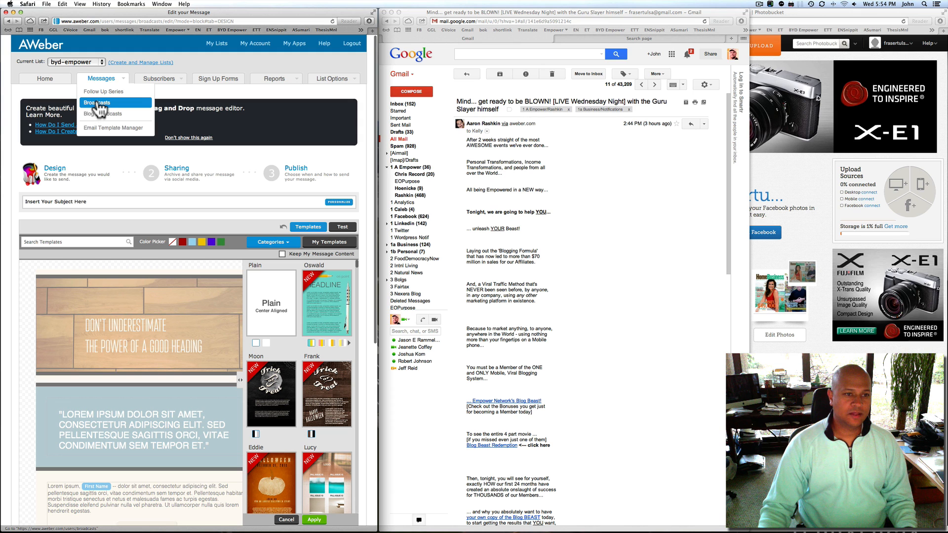
{"action": "left_click", "coordinate": [98, 102]}
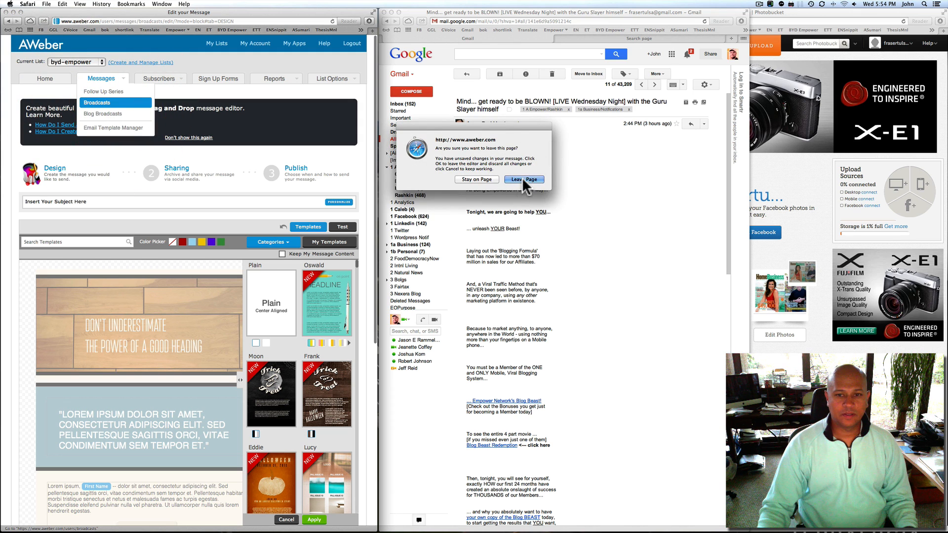
{"action": "left_click", "coordinate": [524, 180]}
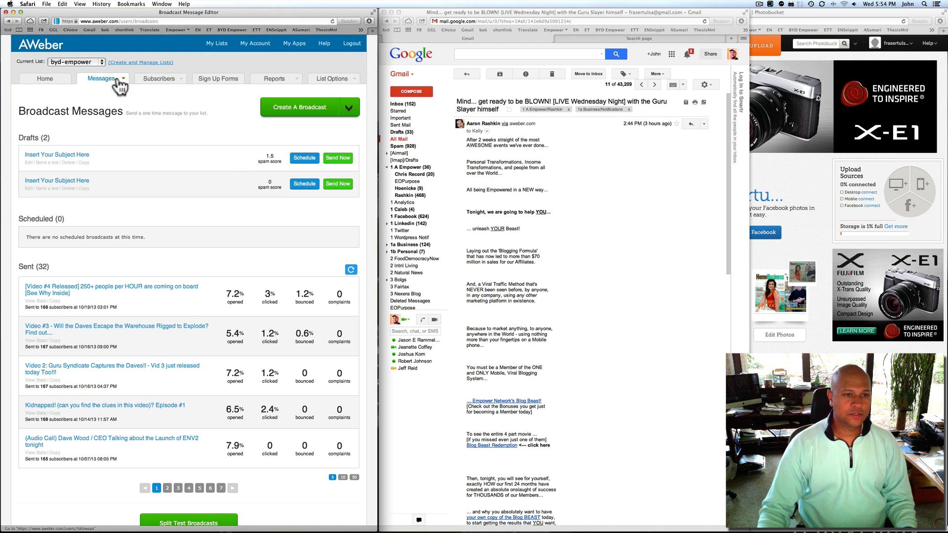
Append /add to the broadcasts URL to open the classic Broadcast Edit form
{"action": "left_click", "coordinate": [101, 103]}
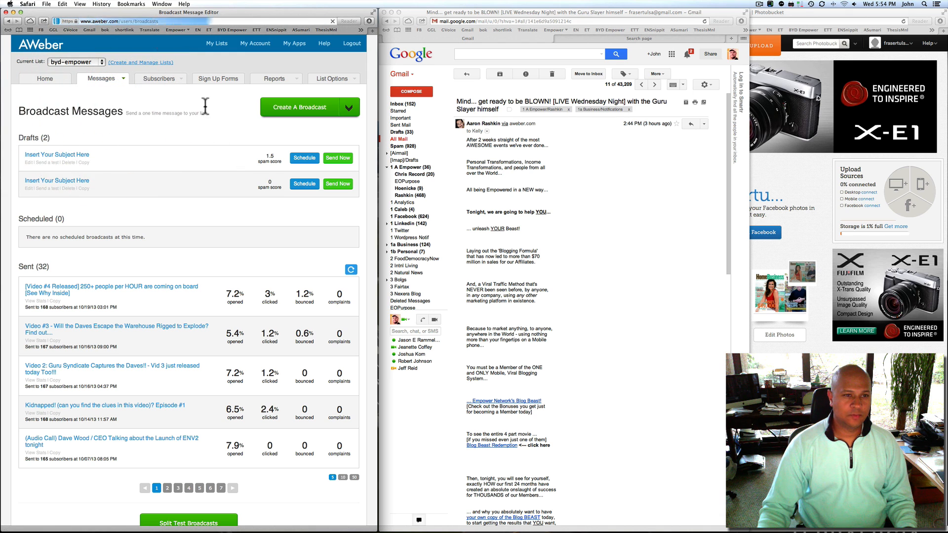
{"action": "left_click", "coordinate": [172, 22]}
{"action": "left_click", "coordinate": [172, 21]}
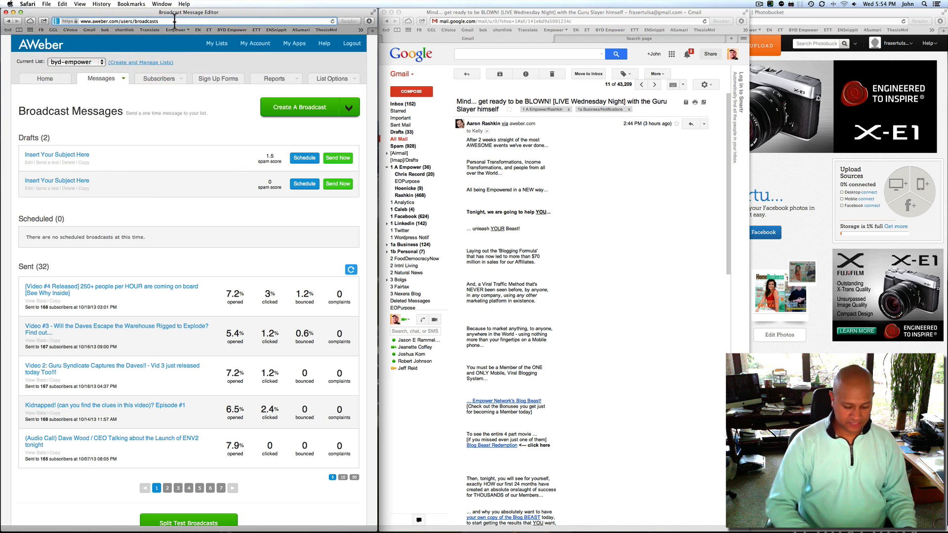
{"action": "type", "text": "//"}
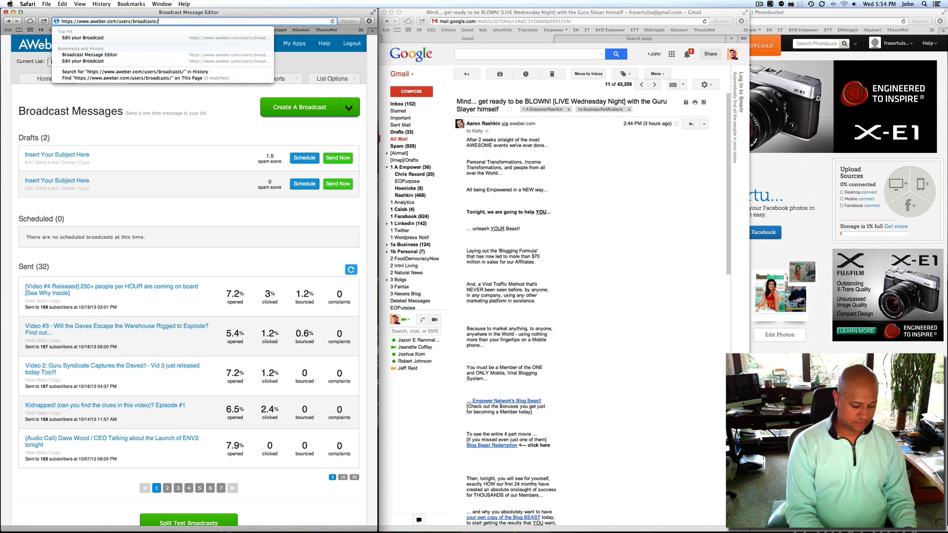
{"action": "type", "text": "add"}
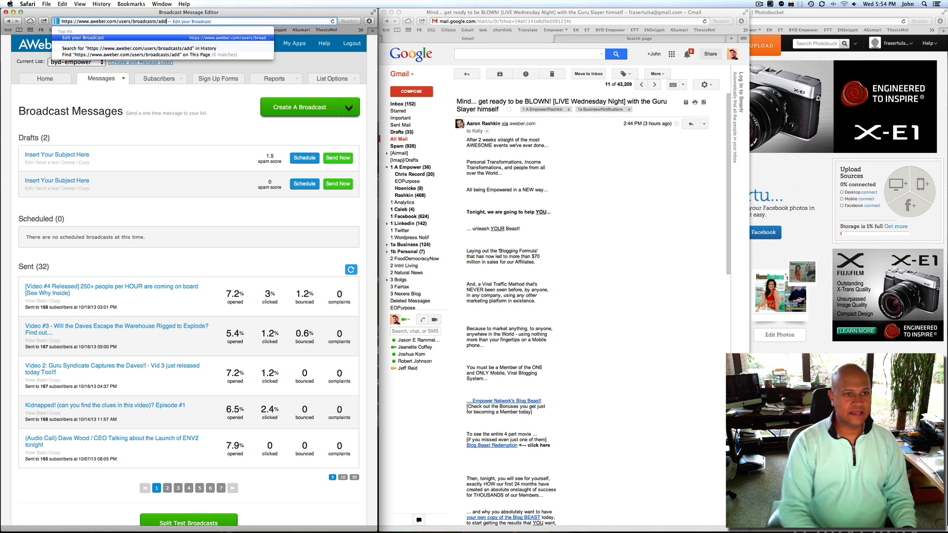
{"action": "key", "text": "Return"}
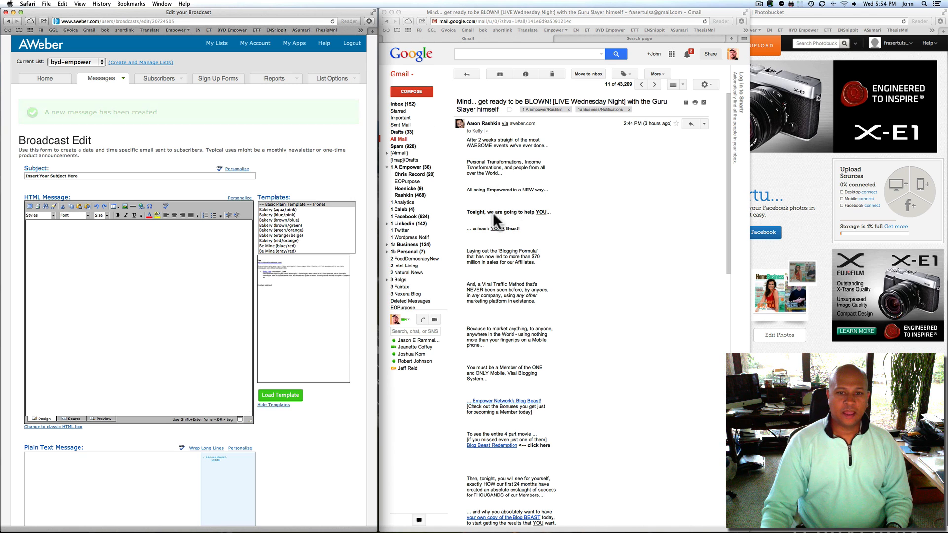
Copy the Gmail message body, from 'After 2 weeks' down through the photo and signature
{"action": "left_click", "coordinate": [541, 244]}
{"action": "left_click", "coordinate": [495, 177]}
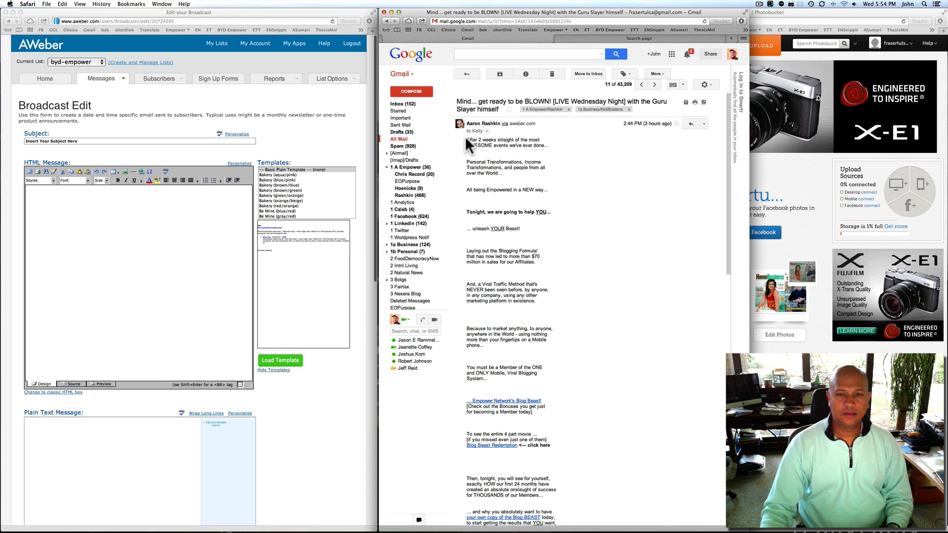
{"action": "left_click", "coordinate": [486, 131]}
{"action": "left_click", "coordinate": [619, 251]}
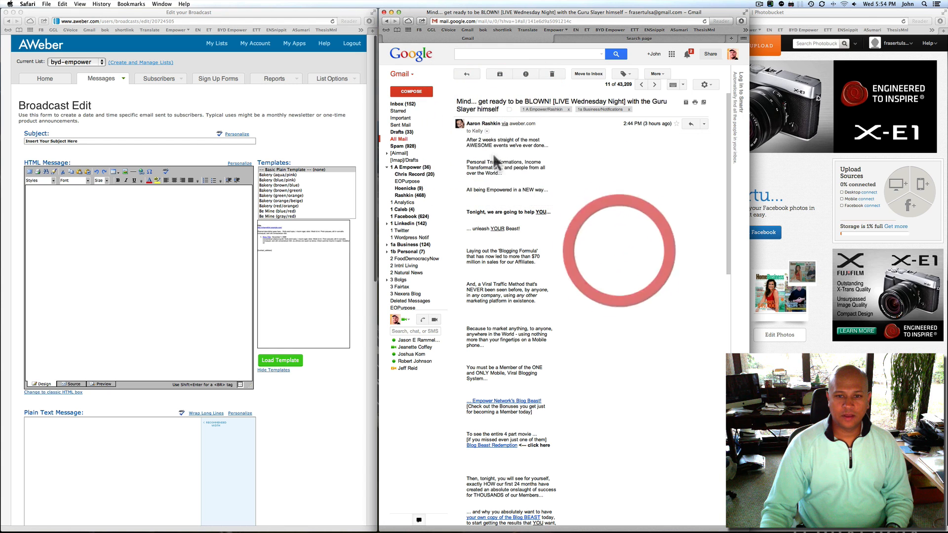
{"action": "mouse_move", "coordinate": [468, 140]}
{"action": "left_mouse_down"}
{"action": "mouse_move", "coordinate": [528, 318]}
{"action": "mouse_move", "coordinate": [494, 525]}
{"action": "mouse_move", "coordinate": [556, 339]}
{"action": "mouse_move", "coordinate": [531, 302]}
{"action": "left_mouse_up"}
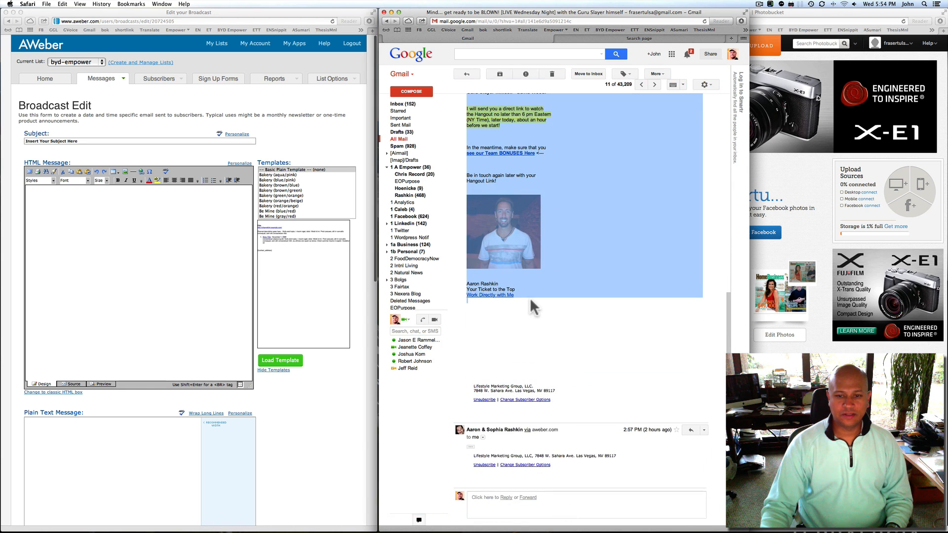
{"action": "right_click", "coordinate": [496, 118]}
{"action": "left_click", "coordinate": [506, 142]}
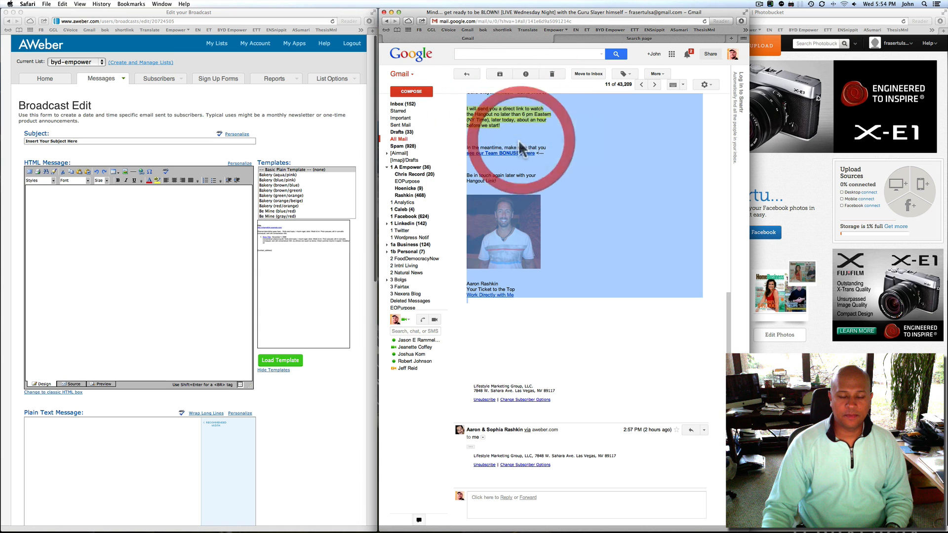
Paste the copied message into both the HTML Message and Plain Text boxes
{"action": "left_click", "coordinate": [59, 205]}
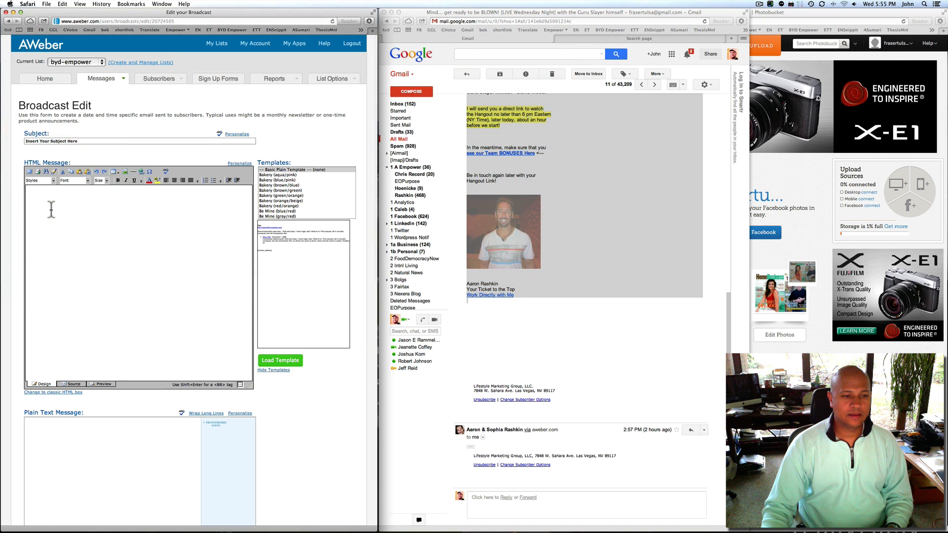
{"action": "right_click", "coordinate": [52, 210]}
{"action": "left_click", "coordinate": [65, 226]}
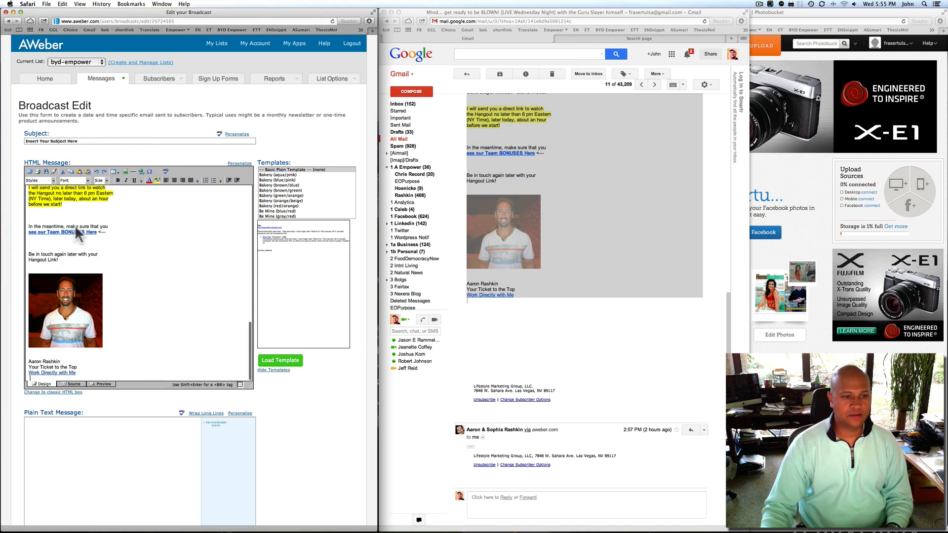
{"action": "right_click", "coordinate": [53, 438]}
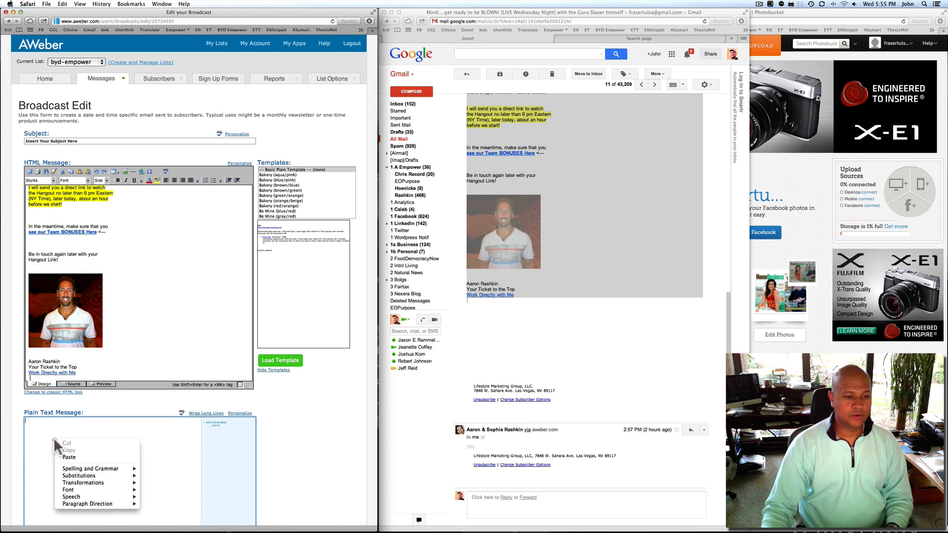
{"action": "left_click", "coordinate": [72, 453]}
{"action": "scroll", "coordinate": [99, 455], "scroll_direction": "down", "scroll_amount": 10}
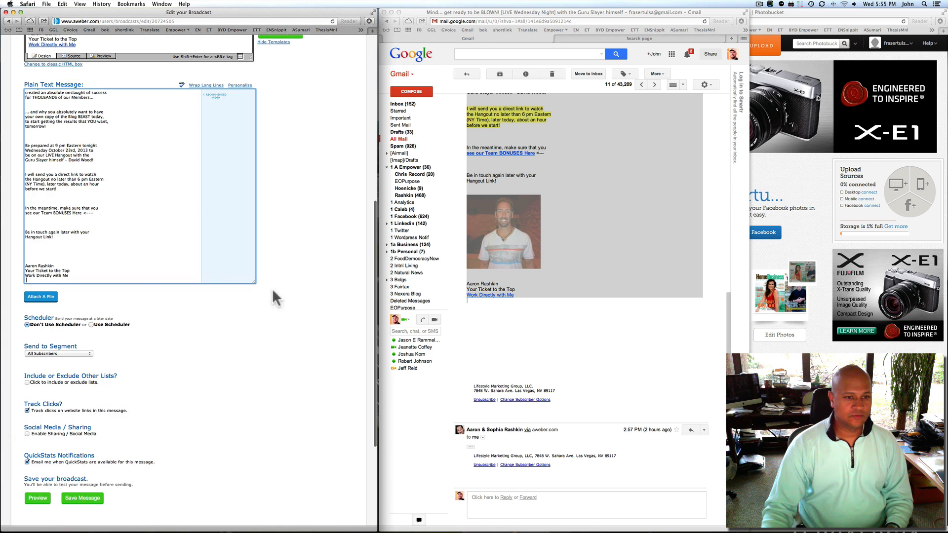
{"action": "scroll", "coordinate": [303, 277], "scroll_direction": "up", "scroll_amount": 10}
{"action": "left_click", "coordinate": [223, 252]}
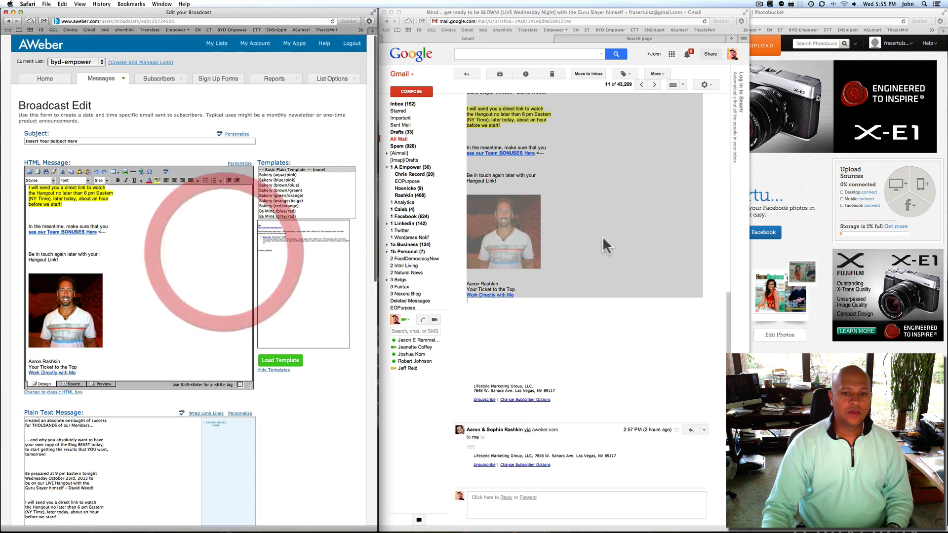
{"action": "left_click", "coordinate": [607, 246]}
{"action": "left_click", "coordinate": [584, 334]}
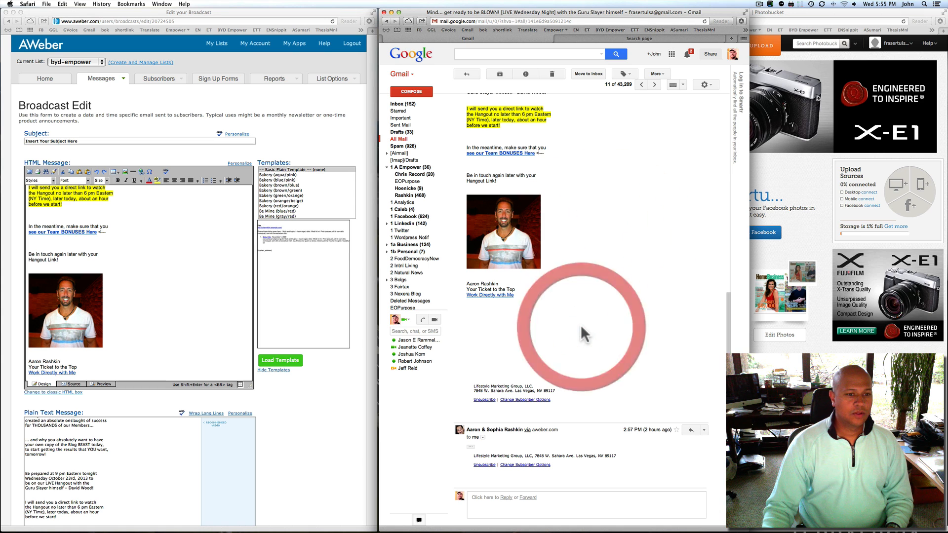
{"action": "scroll", "coordinate": [584, 334], "scroll_direction": "up", "scroll_amount": 15}
{"action": "left_click", "coordinate": [150, 292]}
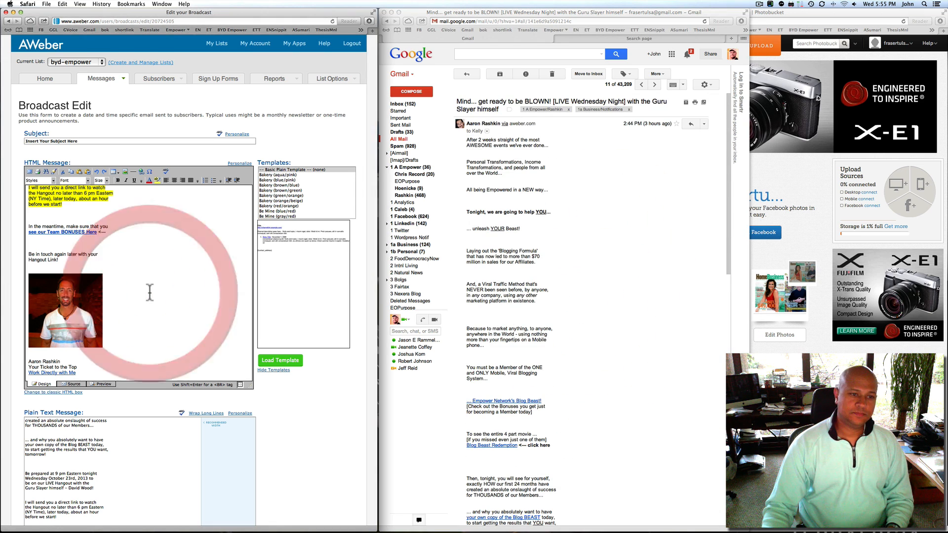
Replace the HTML body with the Gmail text and locate the Empower Network's Blog Beast! link
{"action": "key", "text": "super+a"}
{"action": "key", "text": "super+v"}
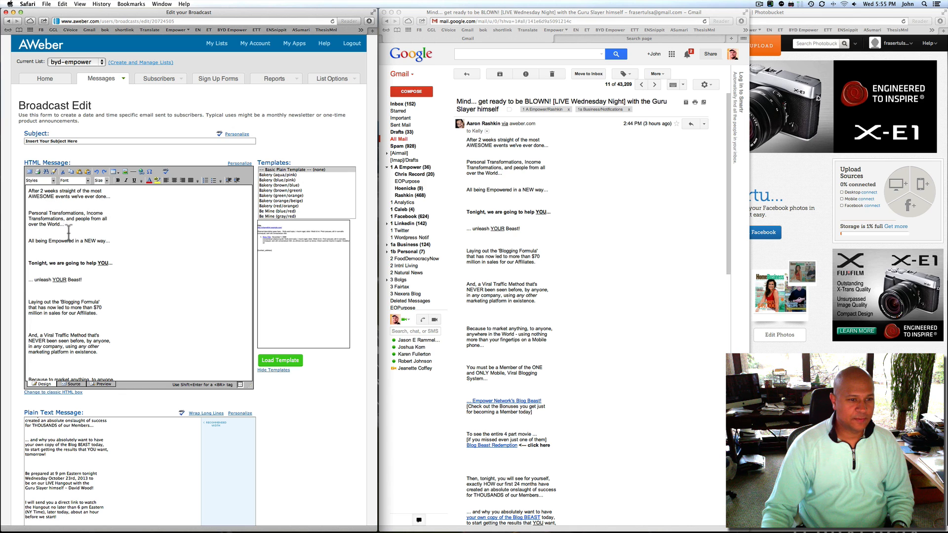
{"action": "scroll", "coordinate": [126, 241], "scroll_direction": "down", "scroll_amount": 3}
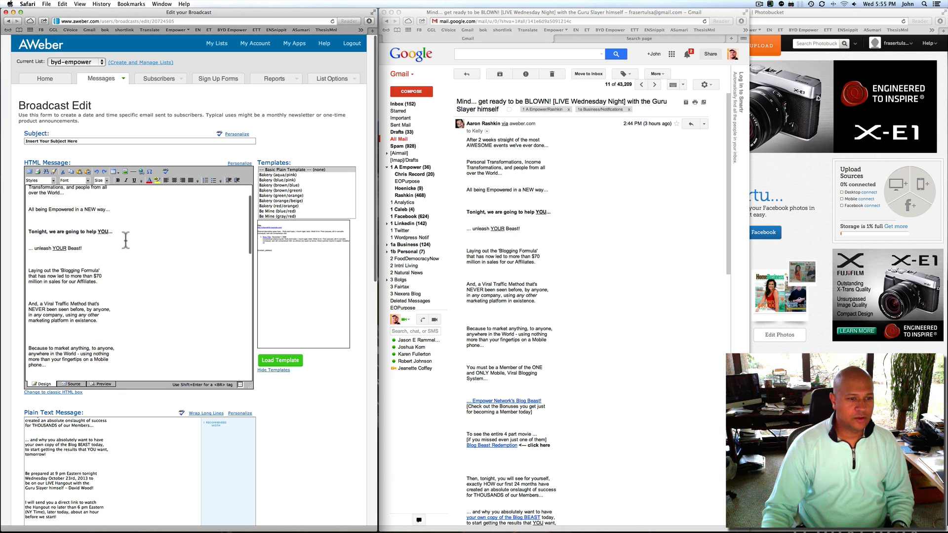
{"action": "scroll", "coordinate": [119, 229], "scroll_direction": "down", "scroll_amount": 4}
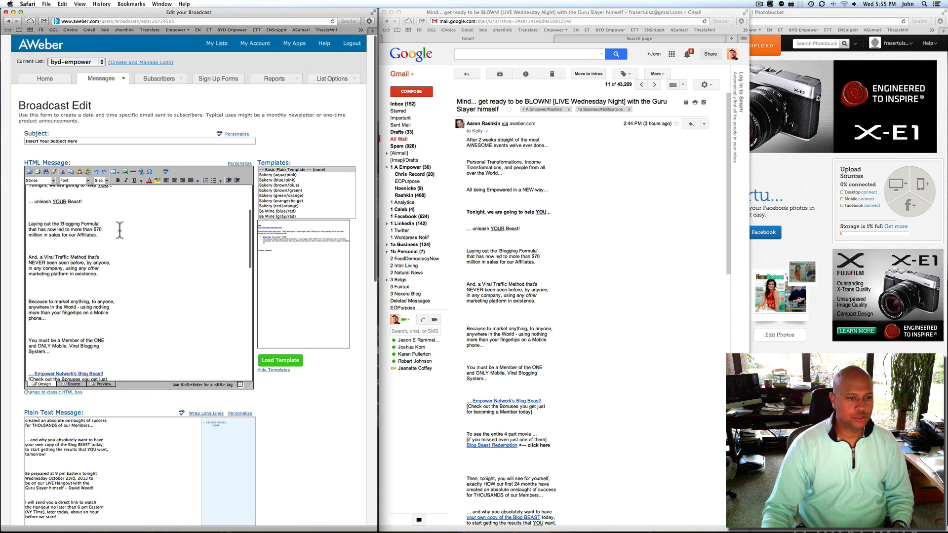
{"action": "scroll", "coordinate": [111, 224], "scroll_direction": "down", "scroll_amount": 3}
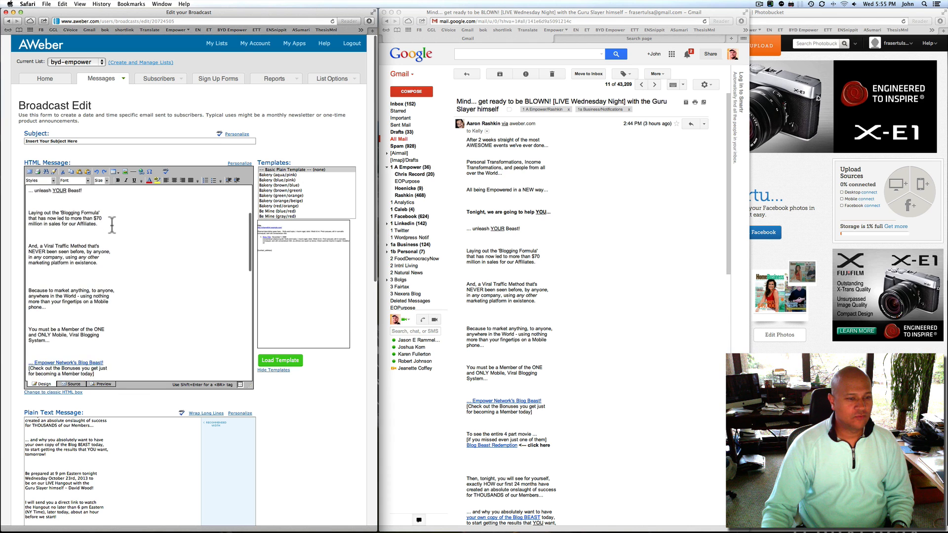
{"action": "scroll", "coordinate": [112, 224], "scroll_direction": "down", "scroll_amount": 8}
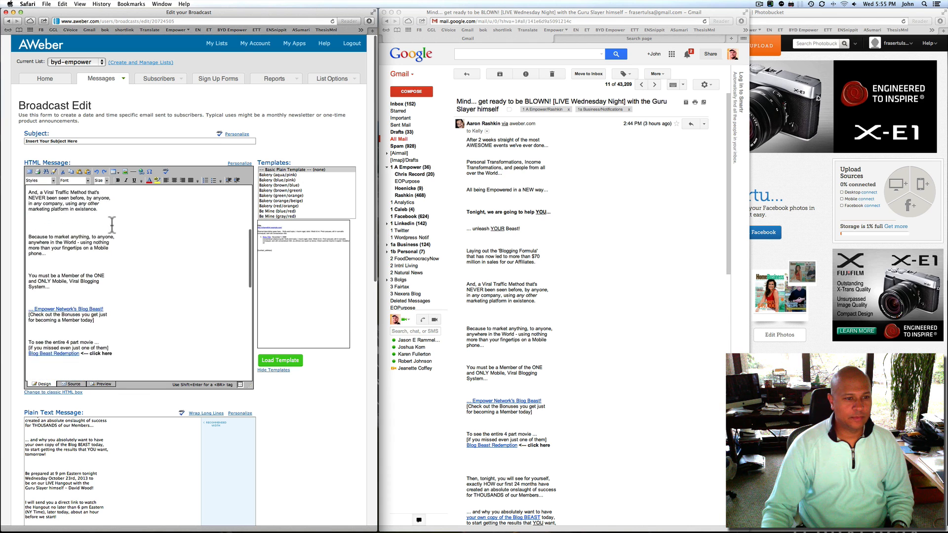
{"action": "scroll", "coordinate": [112, 225], "scroll_direction": "down", "scroll_amount": 1}
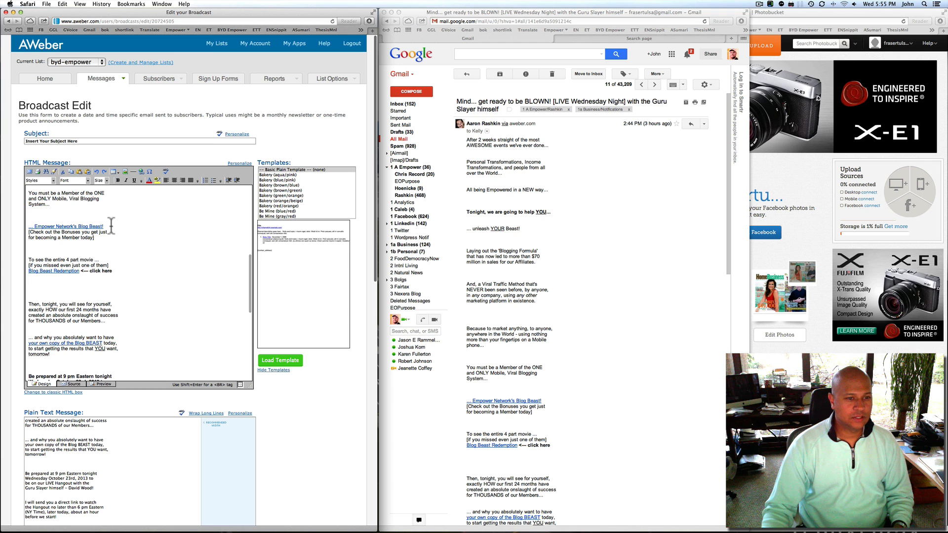
{"action": "left_click_drag", "start_coordinate": [106, 226], "coordinate": [65, 223]}
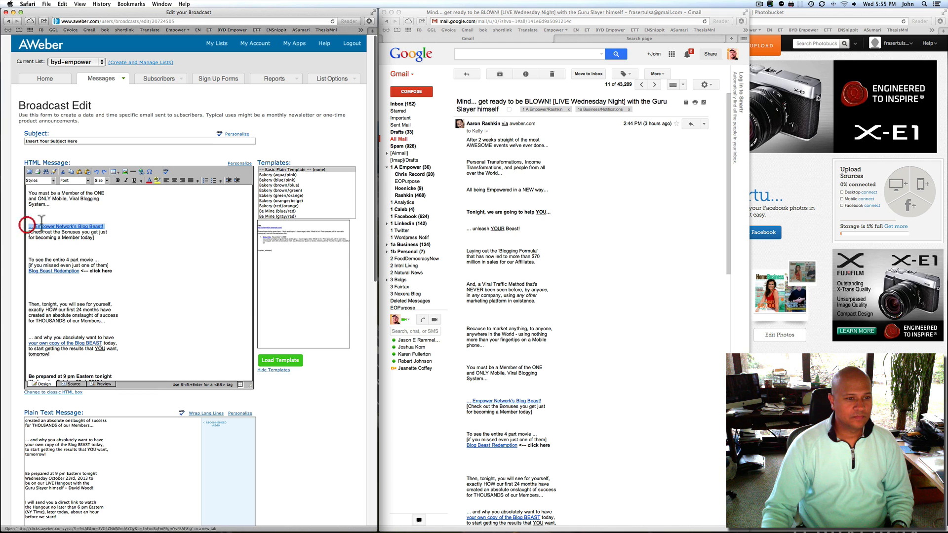
{"action": "left_click", "coordinate": [201, 229]}
{"action": "scroll", "coordinate": [609, 221], "scroll_direction": "down", "scroll_amount": 10}
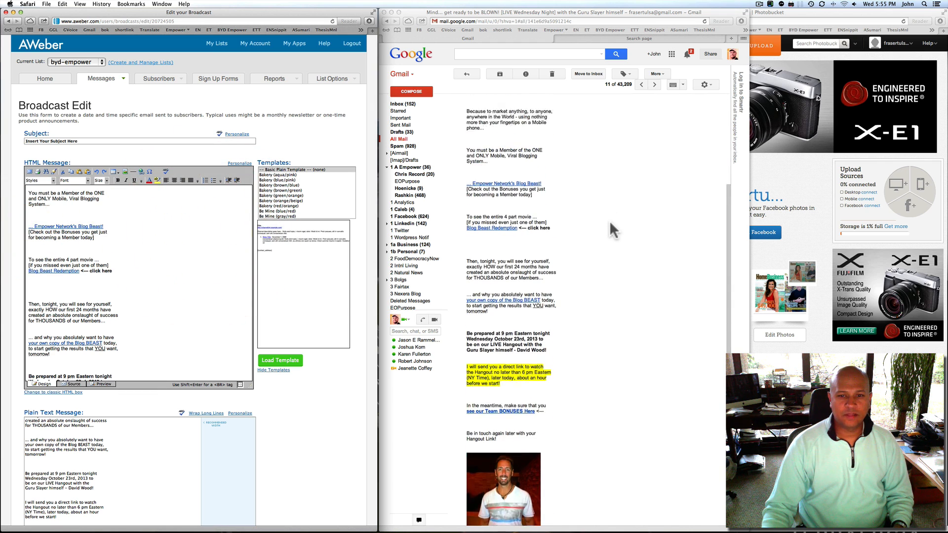
{"action": "scroll", "coordinate": [609, 221], "scroll_direction": "up", "scroll_amount": 1}
Open the Blog Beast link from Gmail in a new window beside AWeber and pause its video
{"action": "right_click", "coordinate": [498, 209]}
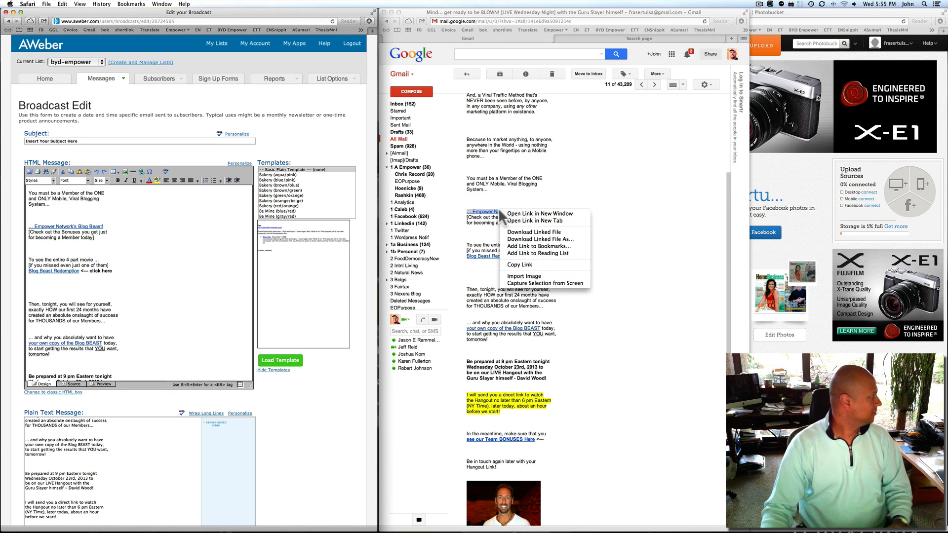
{"action": "left_click", "coordinate": [536, 213]}
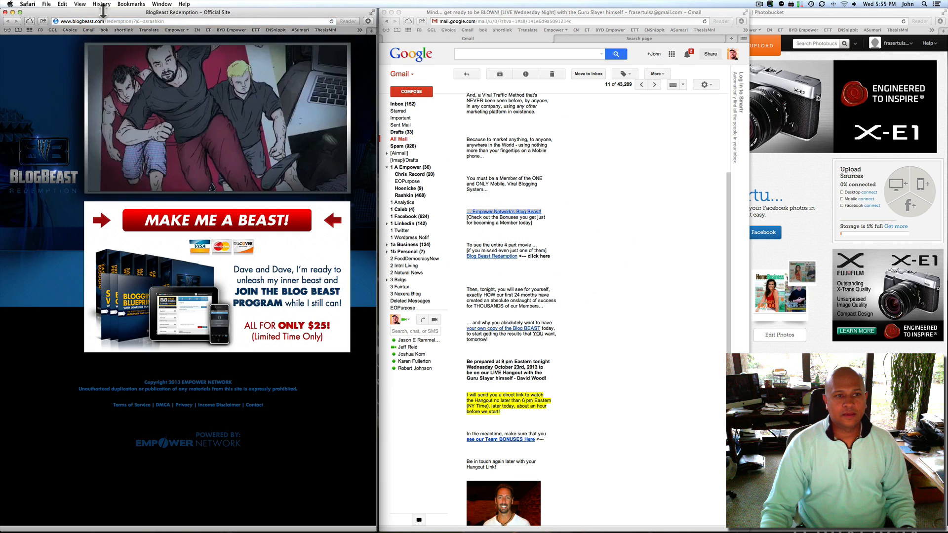
{"action": "left_click_drag", "start_coordinate": [102, 10], "coordinate": [661, 11]}
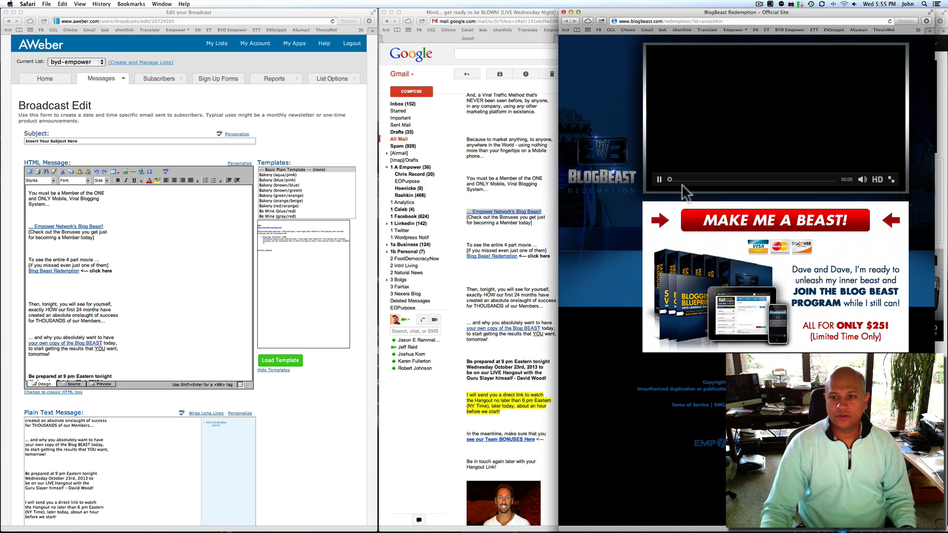
{"action": "left_click", "coordinate": [659, 179]}
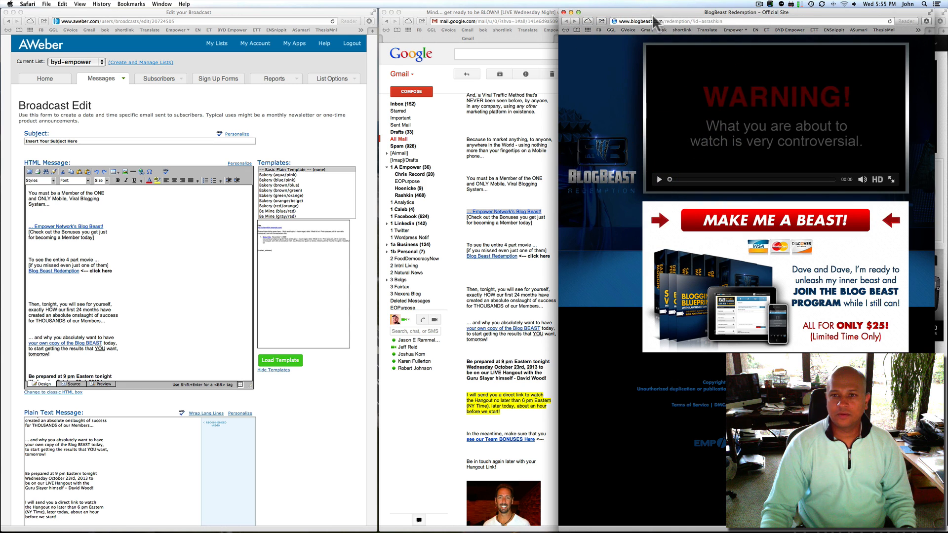
{"action": "left_click_drag", "start_coordinate": [653, 13], "coordinate": [617, 13]}
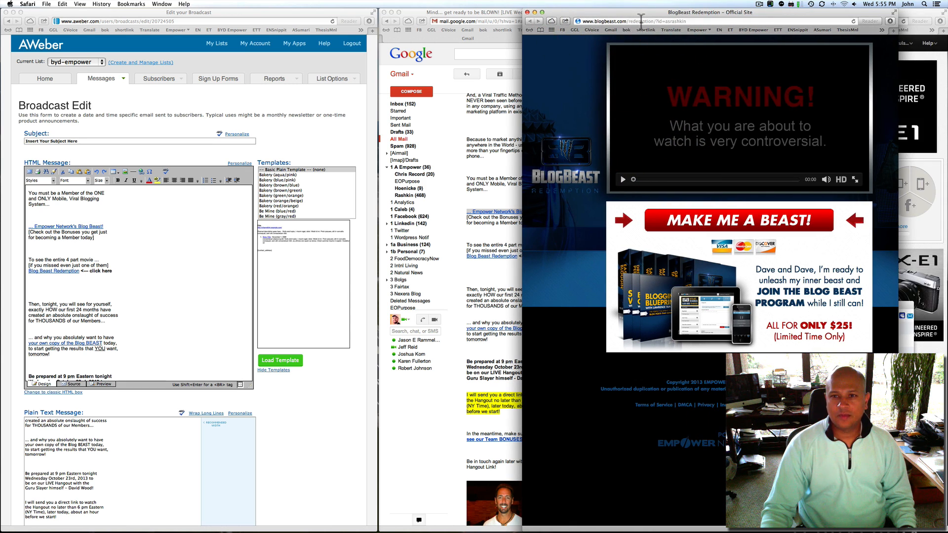
{"action": "left_click", "coordinate": [678, 20]}
{"action": "left_click_drag", "start_coordinate": [664, 21], "coordinate": [732, 22]}
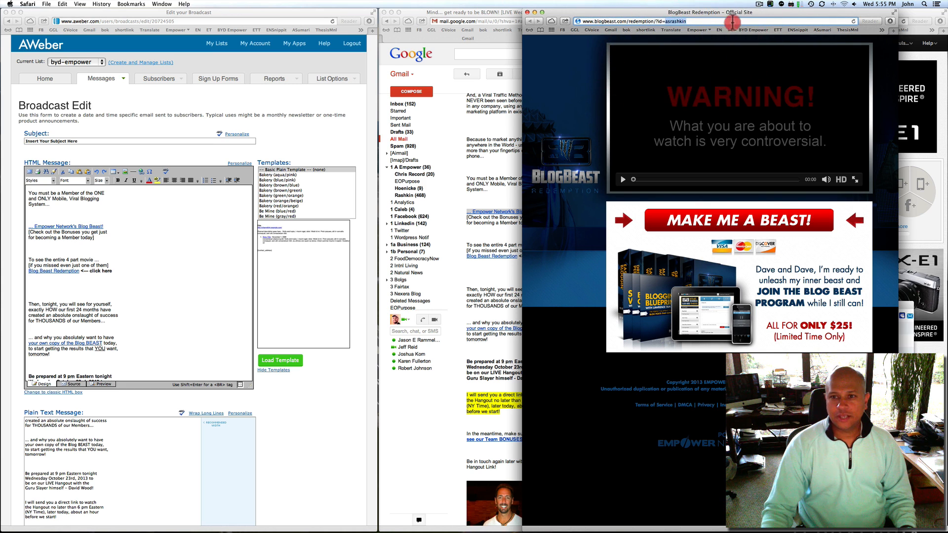
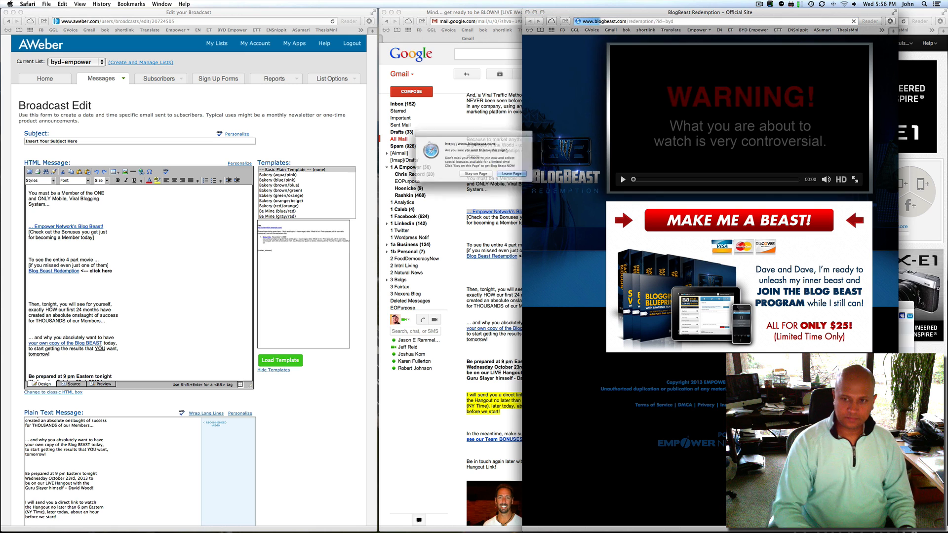
{"action": "key", "text": "Return"}
{"action": "left_click", "coordinate": [520, 180]}
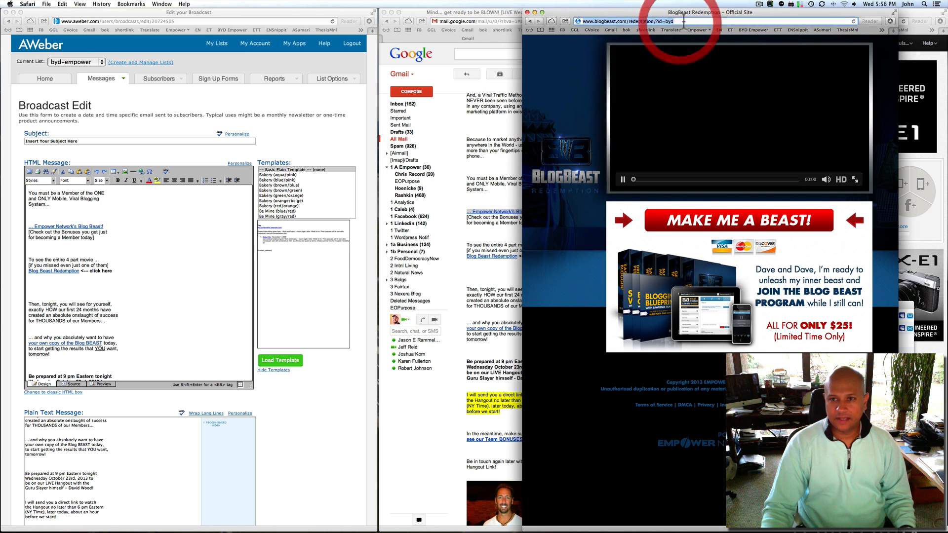
{"action": "left_click", "coordinate": [602, 21]}
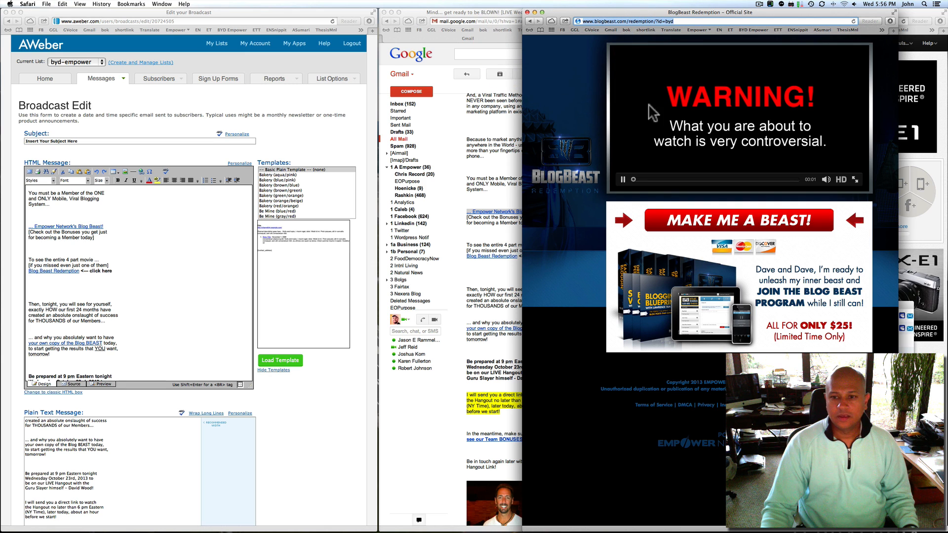
{"action": "left_click", "coordinate": [623, 180]}
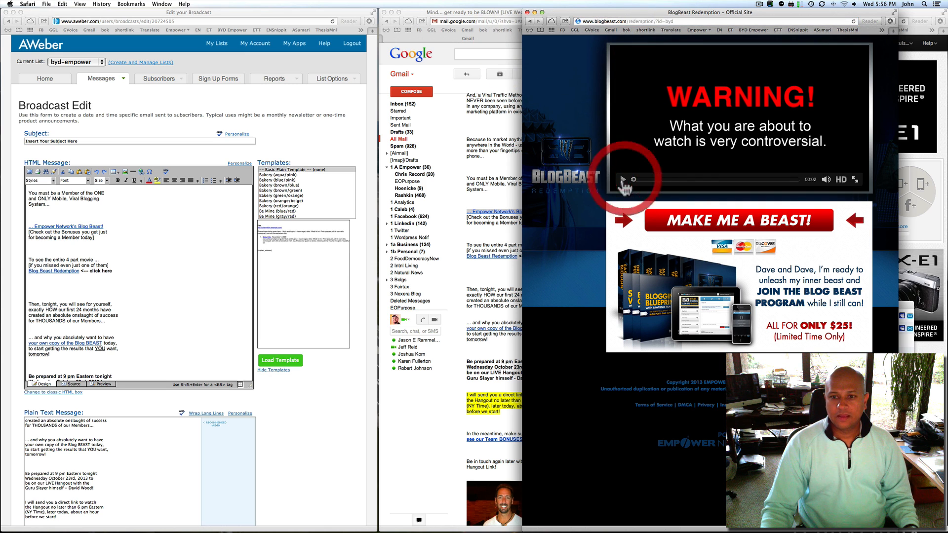
{"action": "left_click", "coordinate": [617, 20]}
{"action": "right_click", "coordinate": [617, 20]}
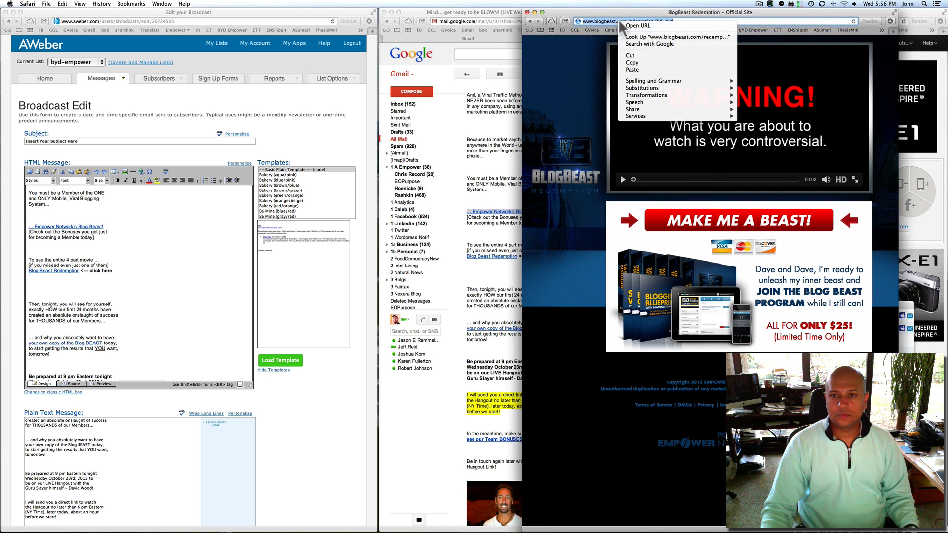
{"action": "left_click", "coordinate": [626, 66]}
Select the 'Empower Network's Blog Beast!' link text in the AWeber editor
{"action": "left_click", "coordinate": [198, 242]}
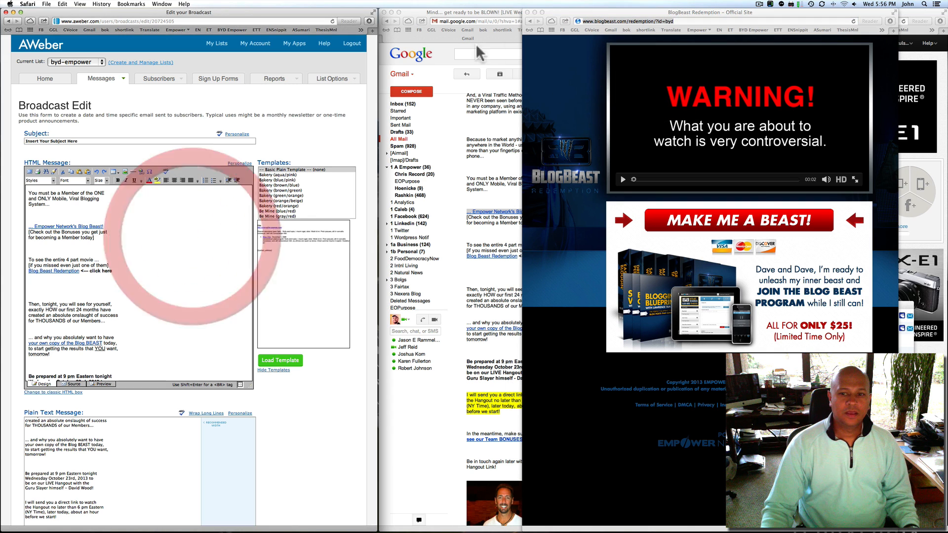
{"action": "left_click_drag", "start_coordinate": [578, 12], "coordinate": [668, 5]}
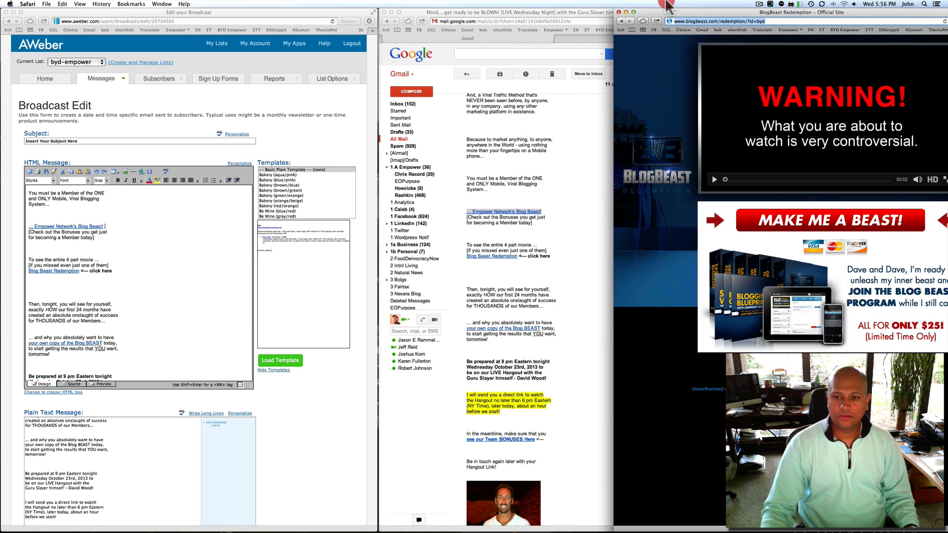
{"action": "left_click", "coordinate": [172, 240]}
{"action": "left_click_drag", "start_coordinate": [105, 226], "coordinate": [30, 227]}
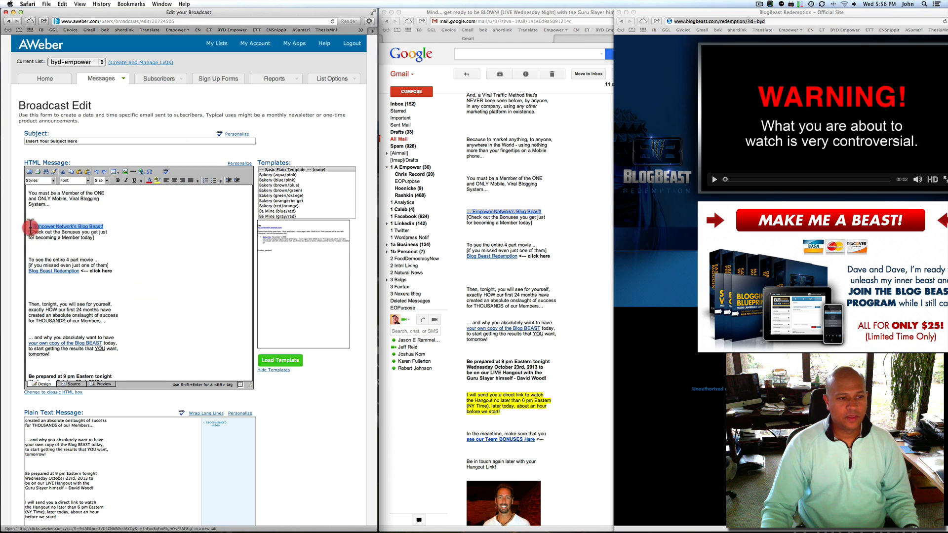
{"action": "left_click", "coordinate": [141, 172]}
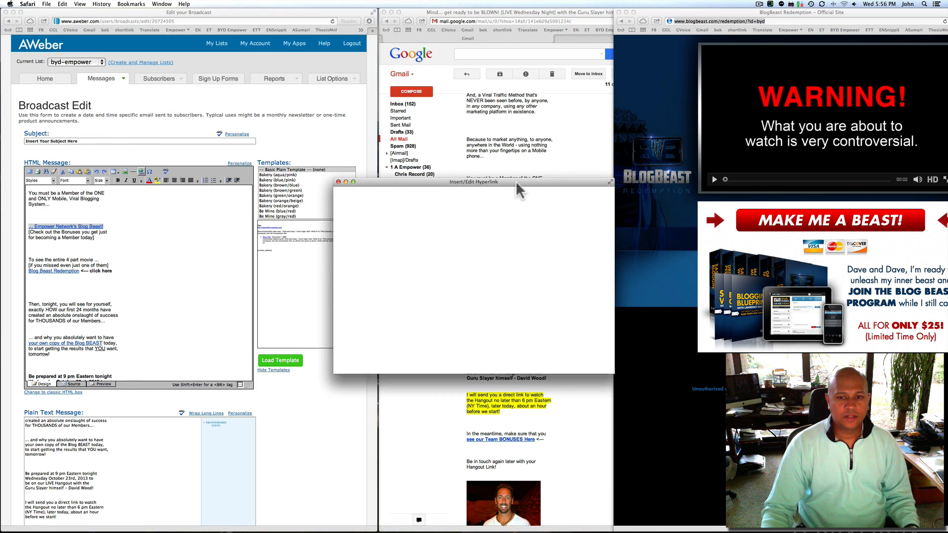
{"action": "left_click", "coordinate": [448, 182]}
{"action": "left_click", "coordinate": [377, 352]}
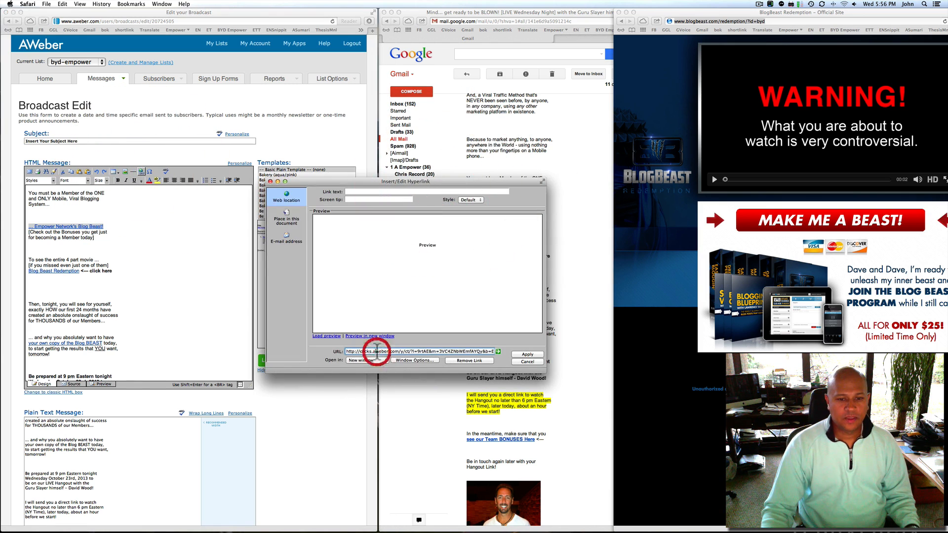
{"action": "triple_click", "coordinate": [376, 351]}
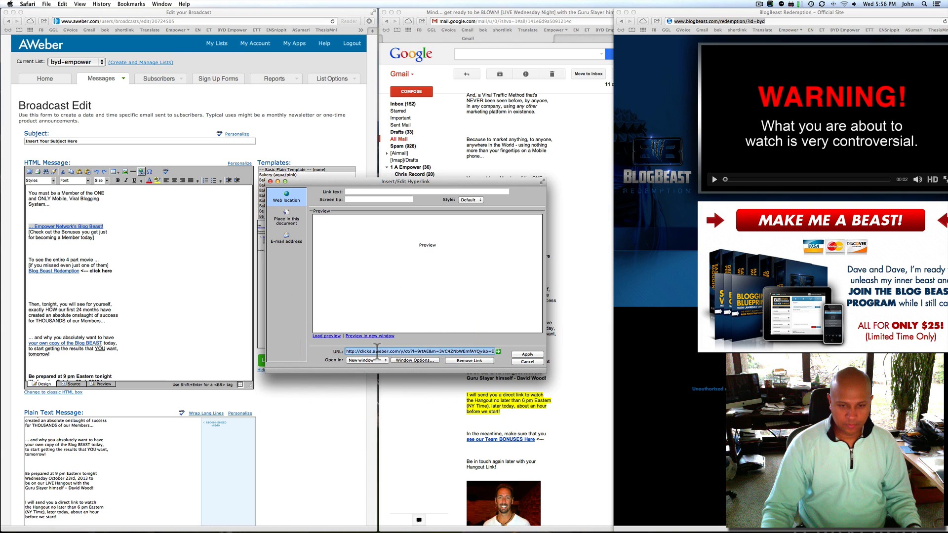
{"action": "left_click", "coordinate": [377, 351]}
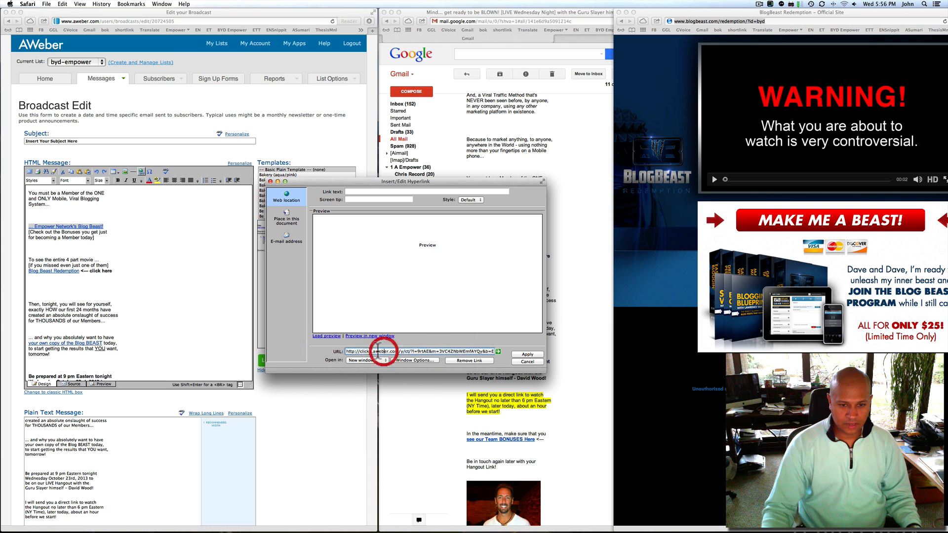
{"action": "left_click_drag", "start_coordinate": [353, 351], "coordinate": [555, 356]}
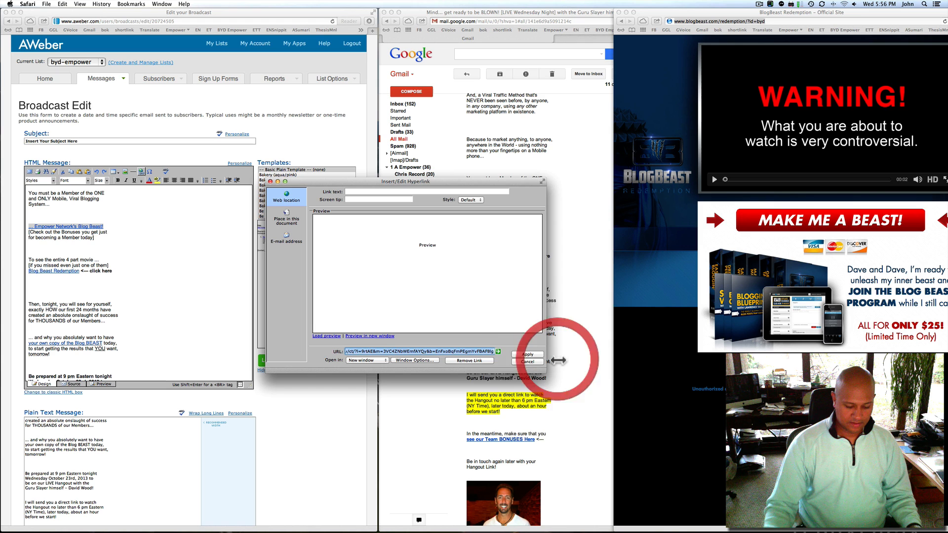
{"action": "key", "text": "BackSpace"}
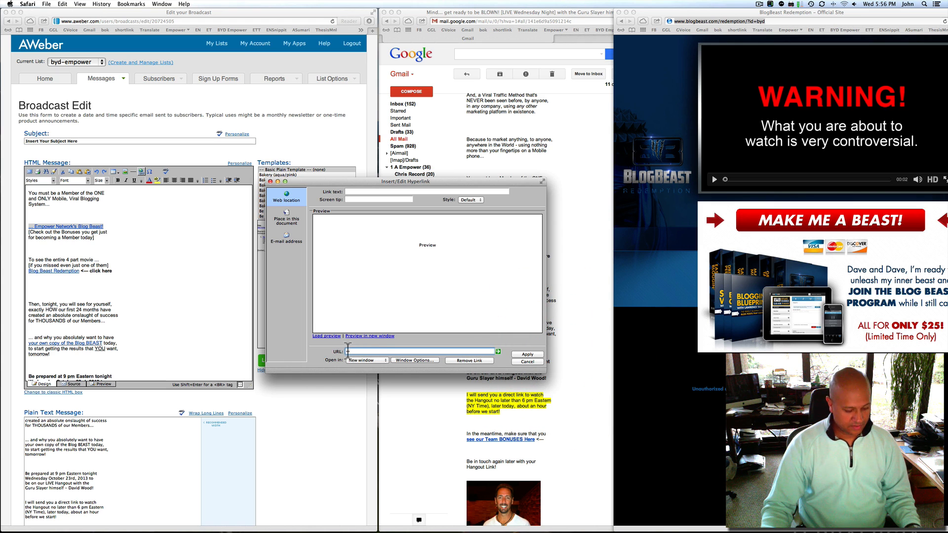
{"action": "key", "text": "super+v"}
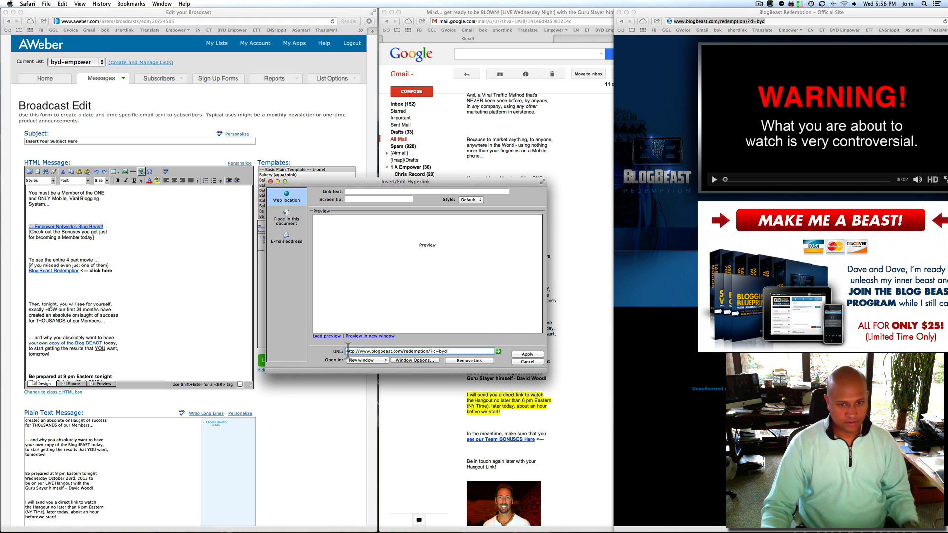
{"action": "left_click", "coordinate": [527, 361]}
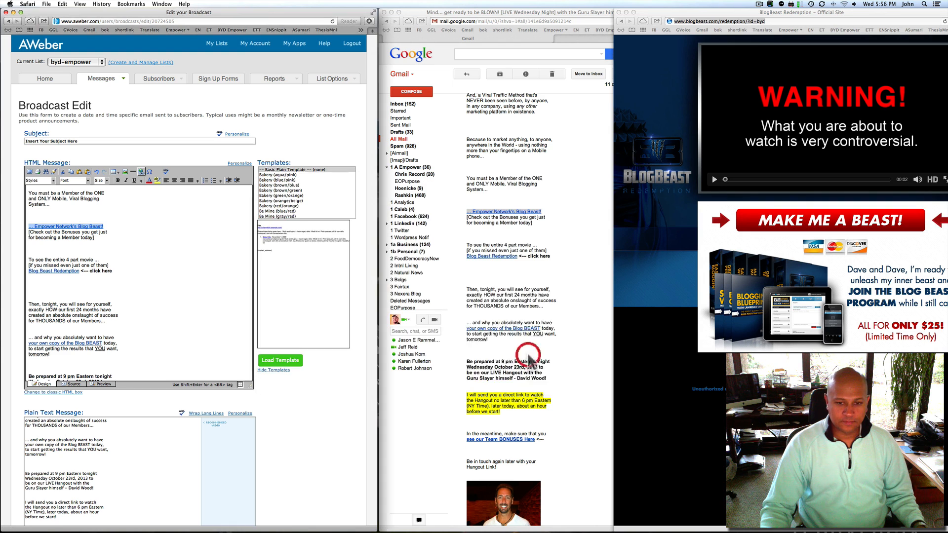
Close the old BlogBeast page and open Gmail's Blog Beast Redemption link in a new window
{"action": "left_click", "coordinate": [79, 282]}
{"action": "left_click", "coordinate": [514, 256]}
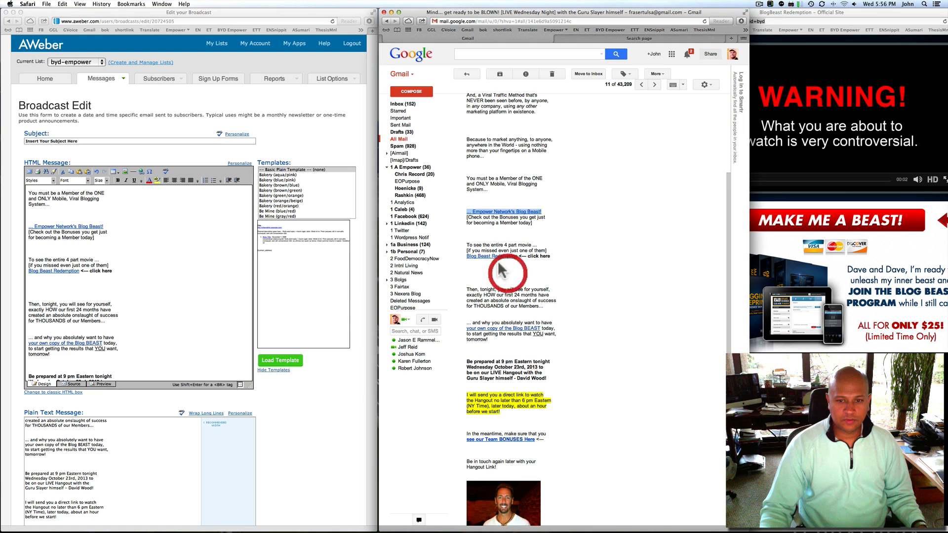
{"action": "left_click", "coordinate": [698, 208]}
{"action": "left_click", "coordinate": [839, 12]}
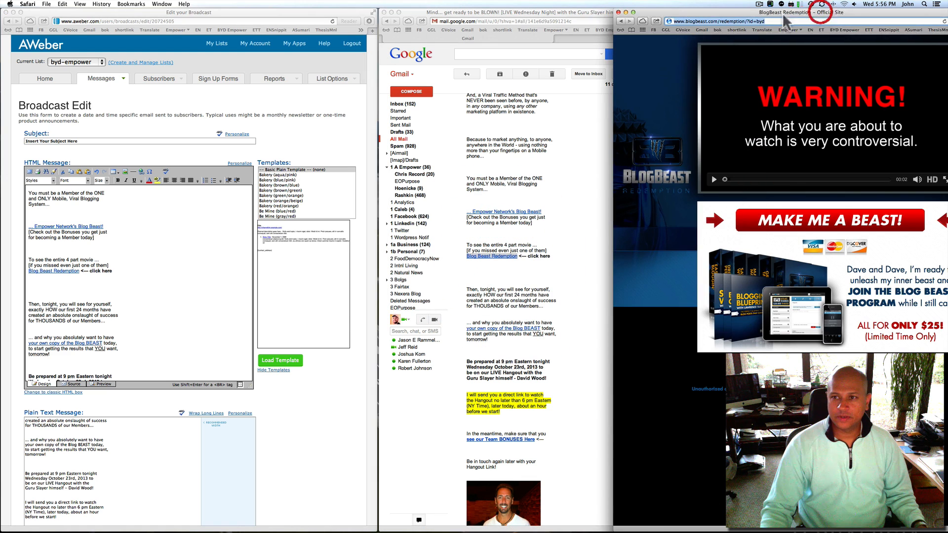
{"action": "left_click", "coordinate": [618, 12]}
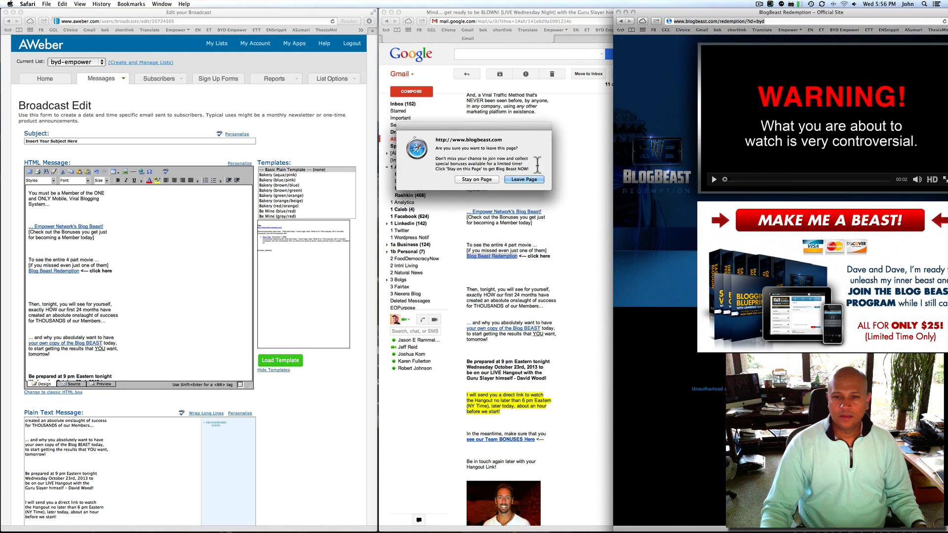
{"action": "left_click", "coordinate": [522, 178]}
{"action": "left_click_drag", "start_coordinate": [536, 282], "coordinate": [531, 273]}
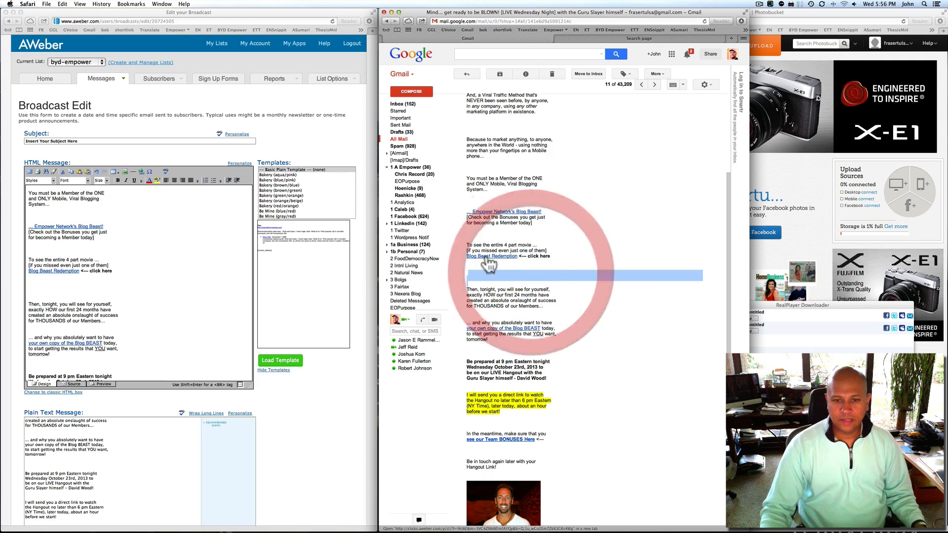
{"action": "right_click", "coordinate": [486, 256]}
{"action": "left_click", "coordinate": [511, 258]}
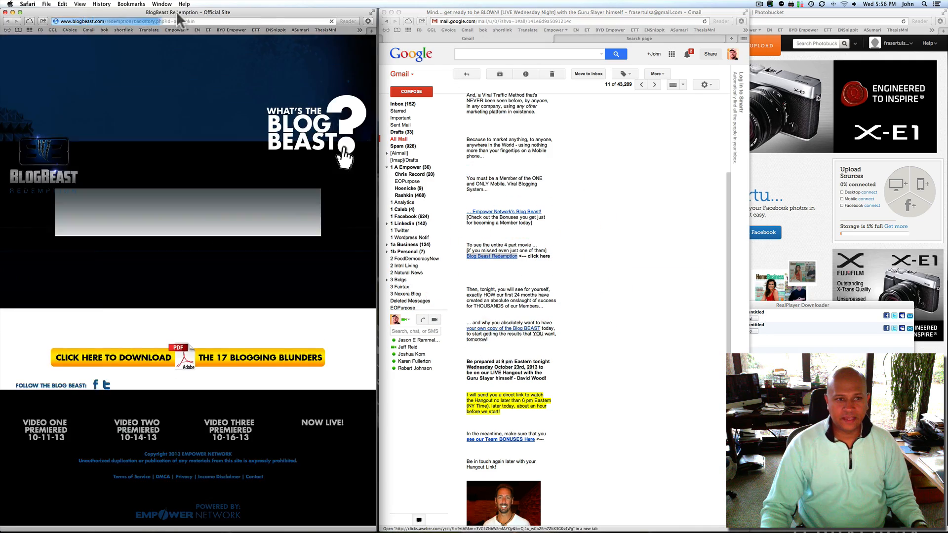
{"action": "left_click_drag", "start_coordinate": [185, 15], "coordinate": [763, 15]}
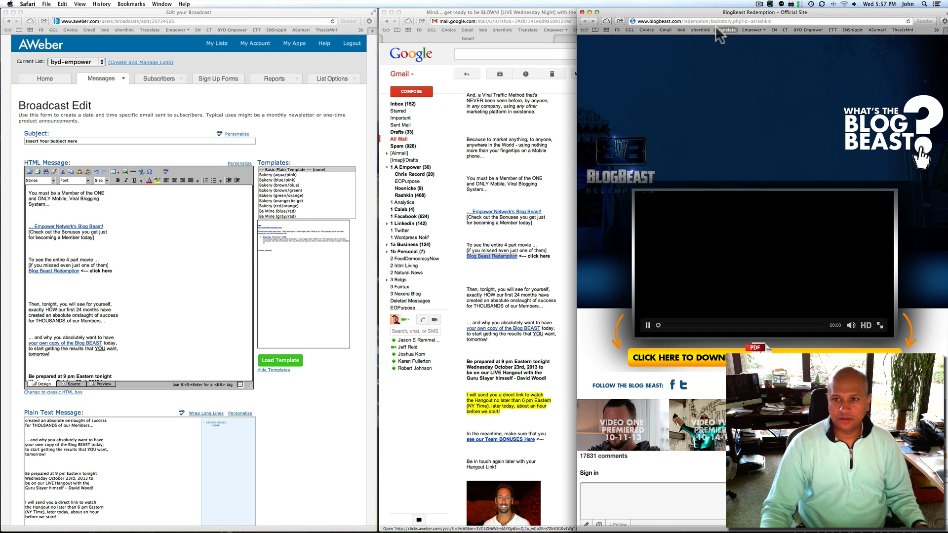
{"action": "left_click", "coordinate": [701, 21]}
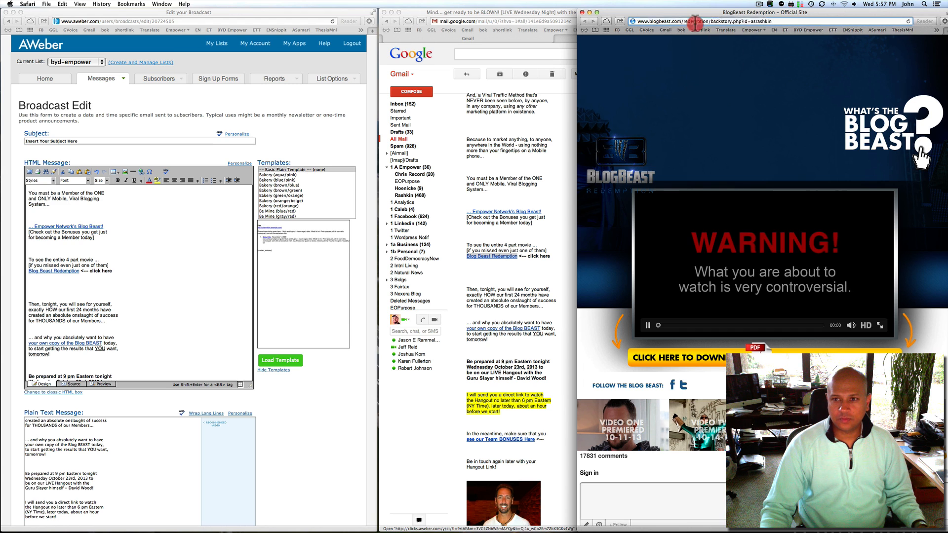
{"action": "left_click", "coordinate": [647, 328]}
{"action": "left_click", "coordinate": [683, 22]}
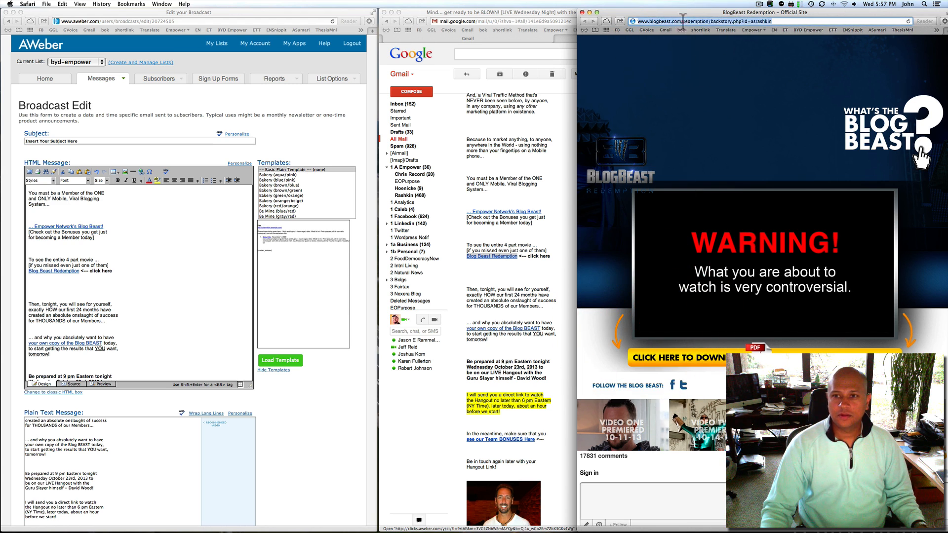
{"action": "left_click", "coordinate": [791, 22]}
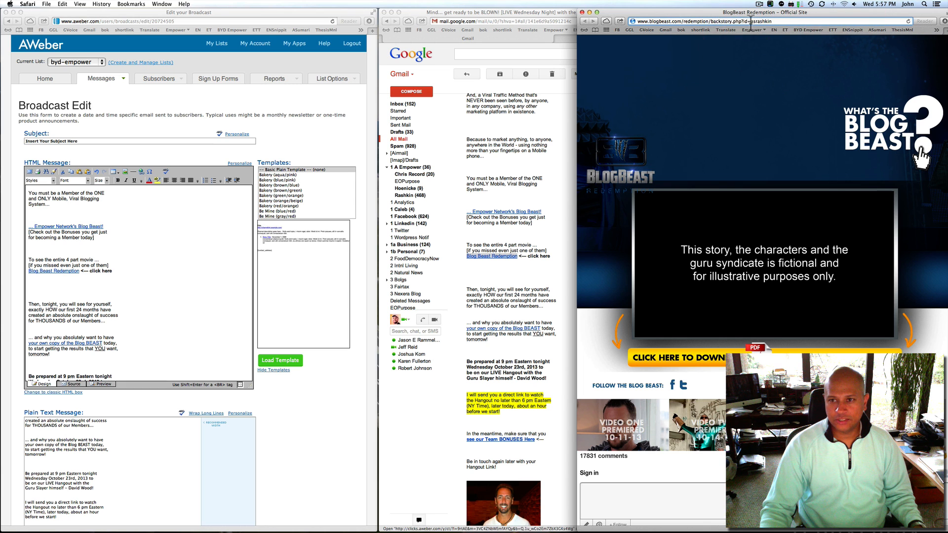
{"action": "key", "text": "Return"}
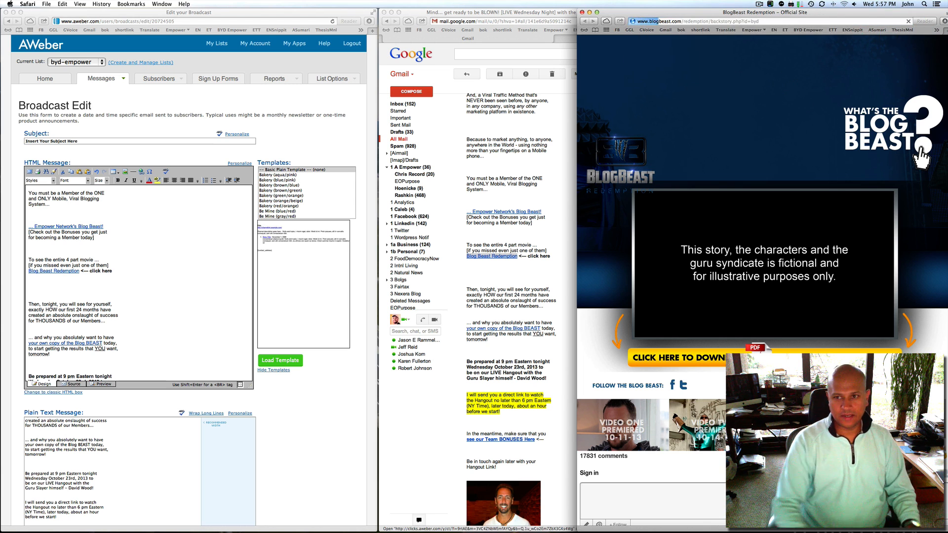
{"action": "left_click", "coordinate": [706, 20]}
{"action": "right_click", "coordinate": [706, 20]}
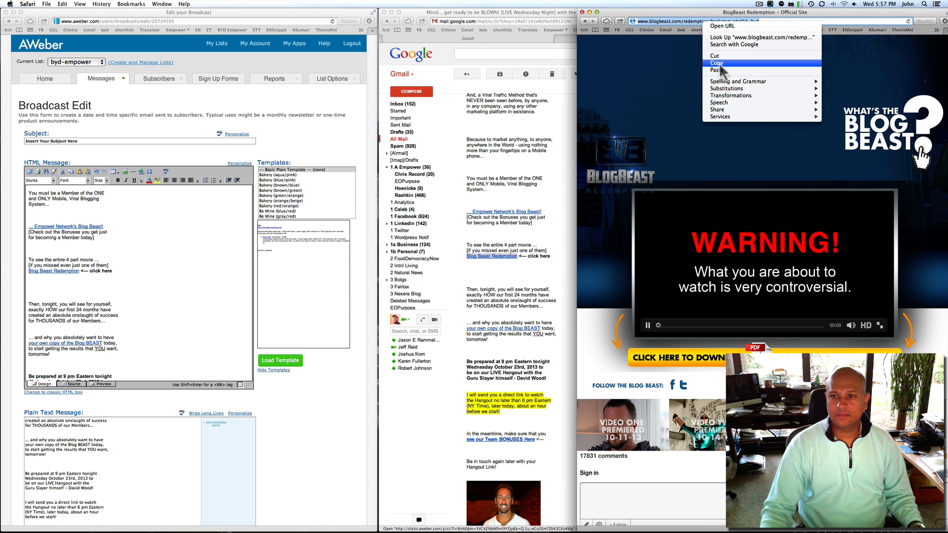
{"action": "left_click", "coordinate": [716, 62]}
Stop the sales video and close the BlogBeast backstory window
{"action": "left_click", "coordinate": [648, 326]}
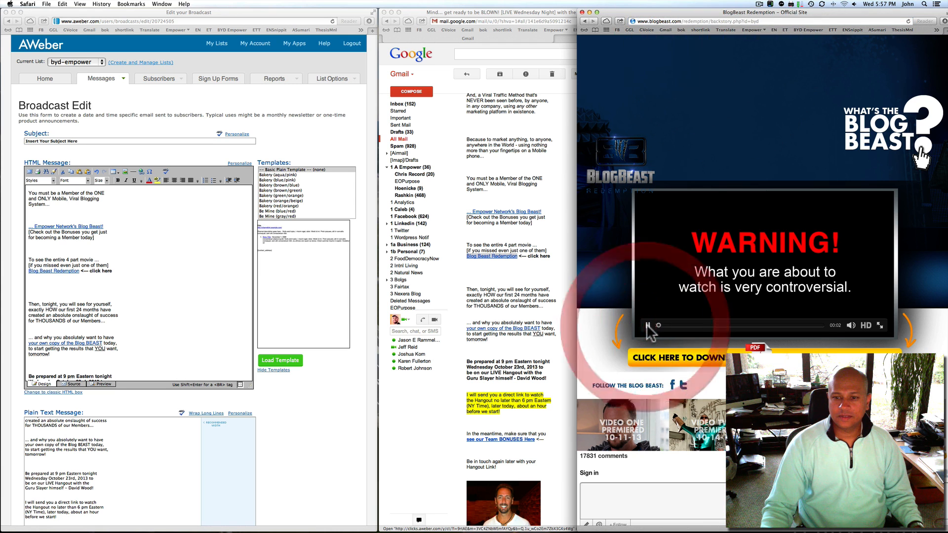
{"action": "left_click", "coordinate": [649, 325]}
{"action": "left_click", "coordinate": [649, 325]}
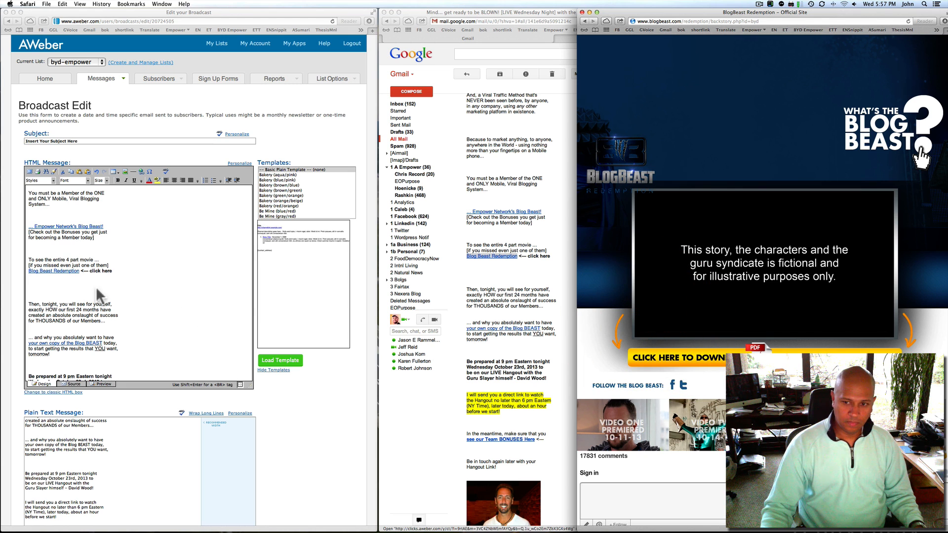
{"action": "left_click", "coordinate": [582, 12]}
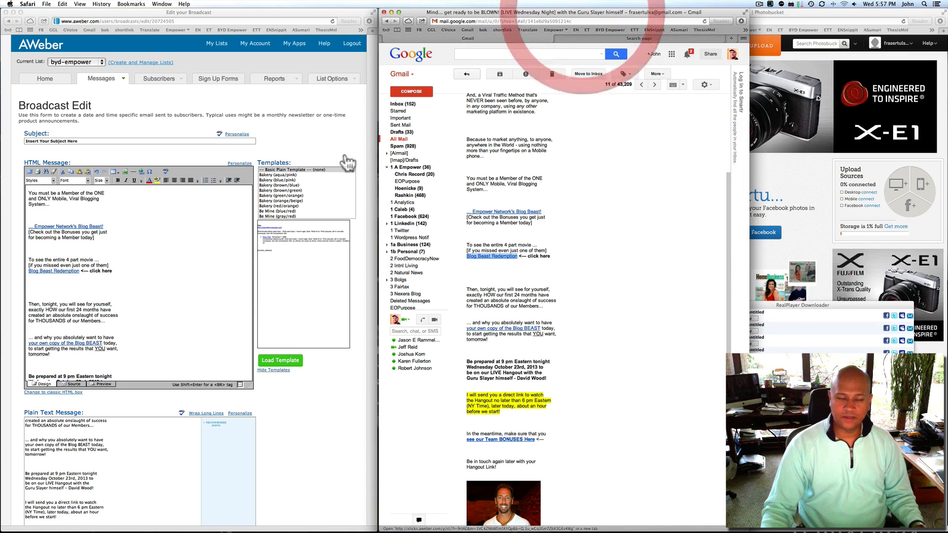
{"action": "left_click", "coordinate": [68, 293]}
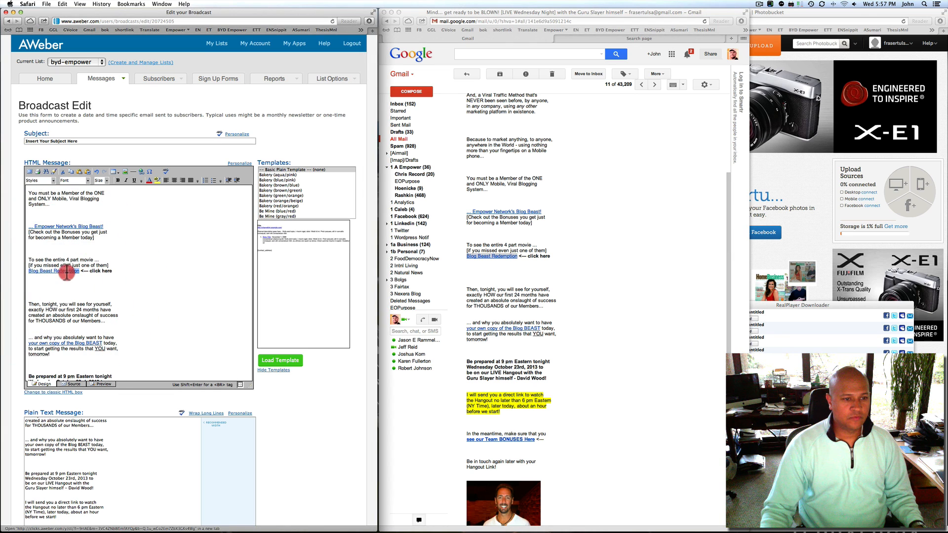
{"action": "left_click_drag", "start_coordinate": [66, 273], "coordinate": [27, 271]}
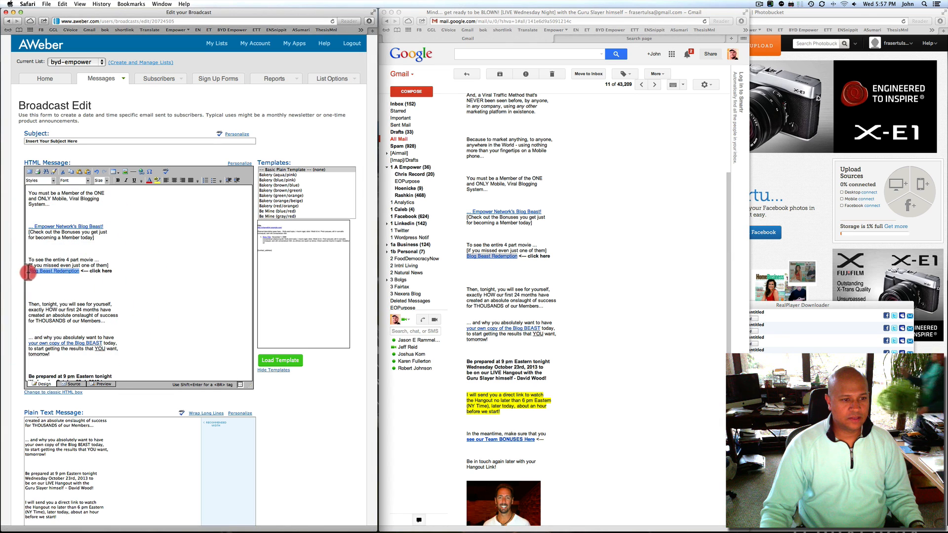
{"action": "left_click", "coordinate": [142, 171]}
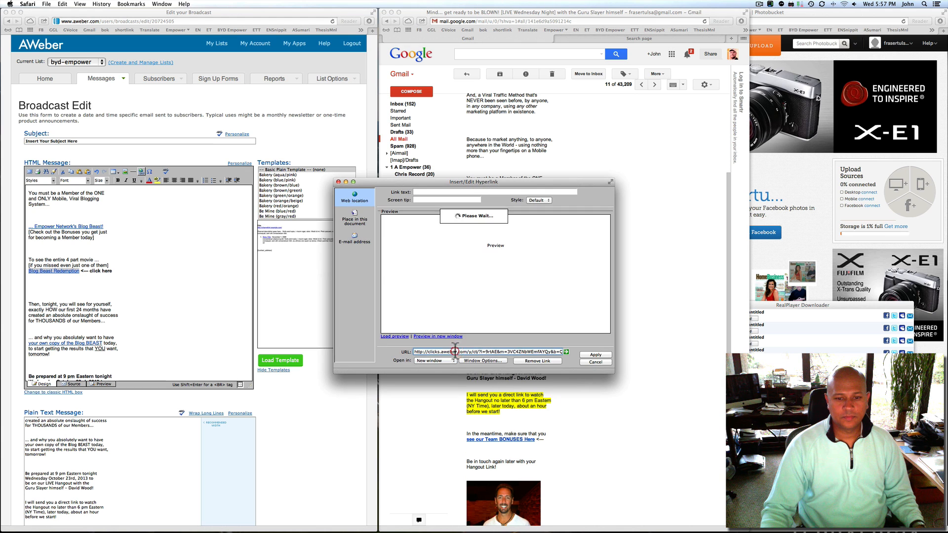
{"action": "left_click", "coordinate": [456, 350]}
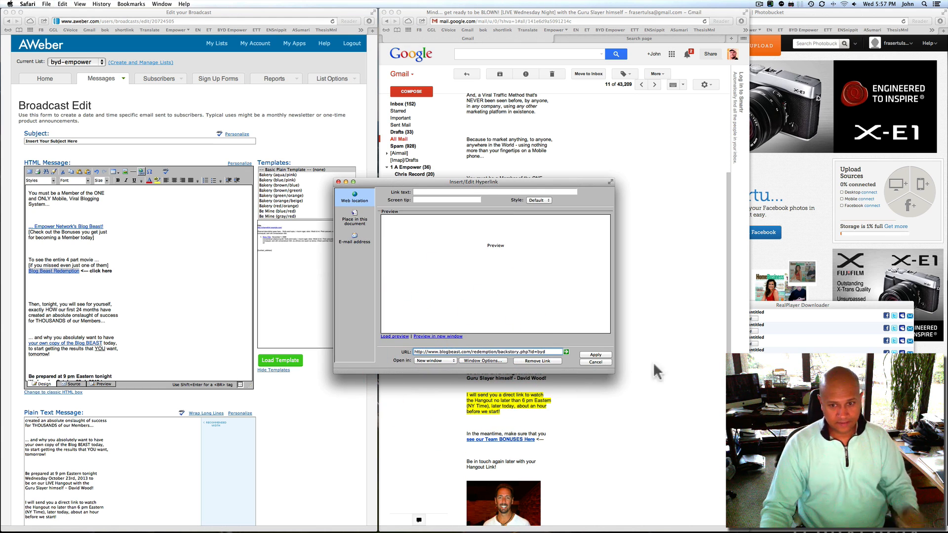
{"action": "left_click", "coordinate": [595, 355]}
{"action": "scroll", "coordinate": [125, 335], "scroll_direction": "down", "scroll_amount": 3}
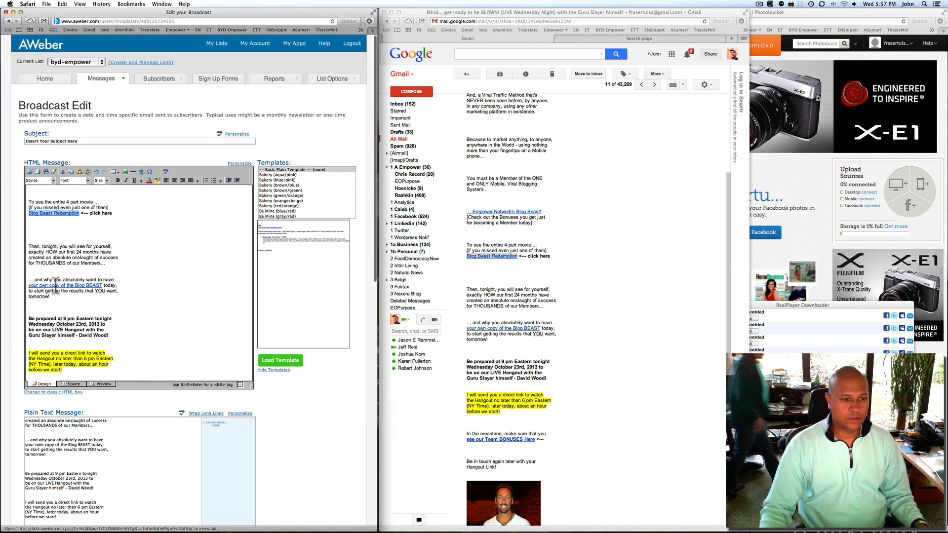
{"action": "right_click", "coordinate": [54, 285]}
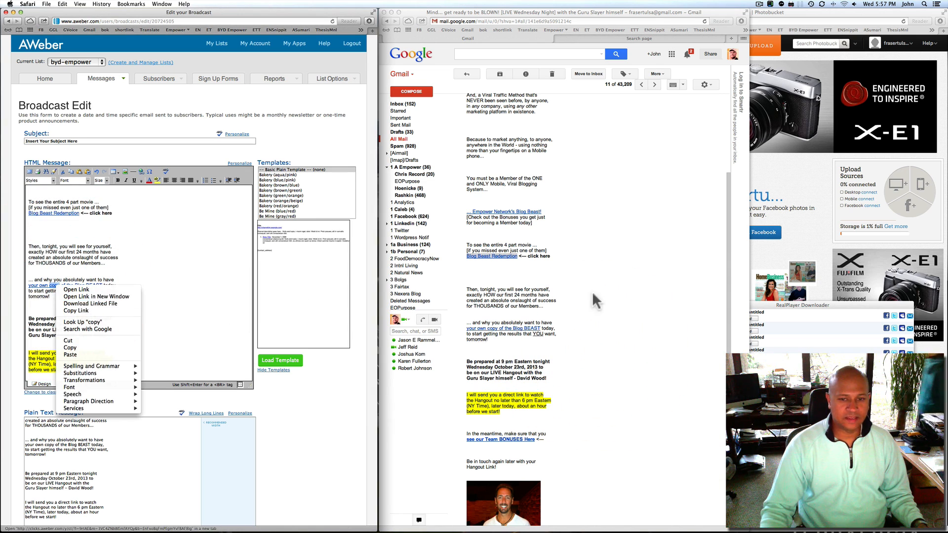
{"action": "left_click", "coordinate": [576, 288]}
{"action": "scroll", "coordinate": [577, 291], "scroll_direction": "down", "scroll_amount": 4}
{"action": "right_click", "coordinate": [506, 242]}
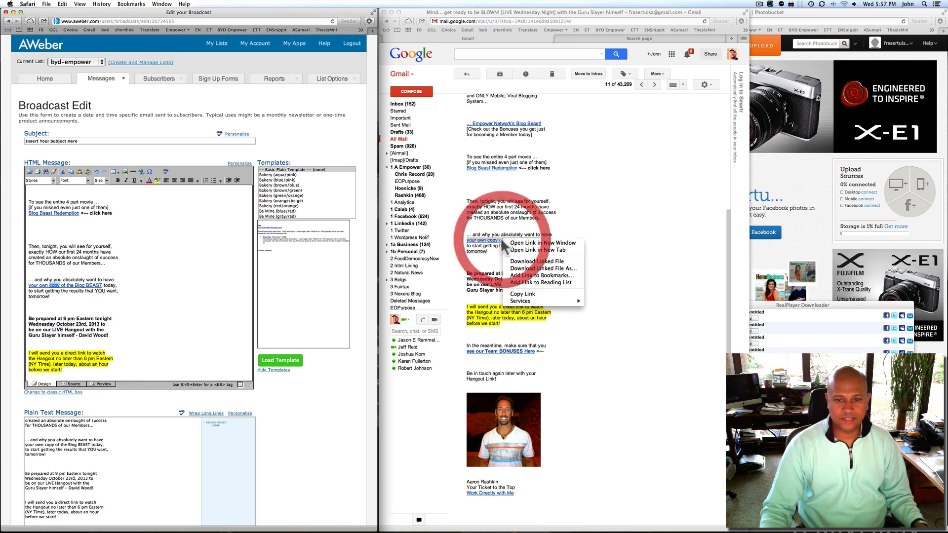
{"action": "left_click", "coordinate": [527, 243]}
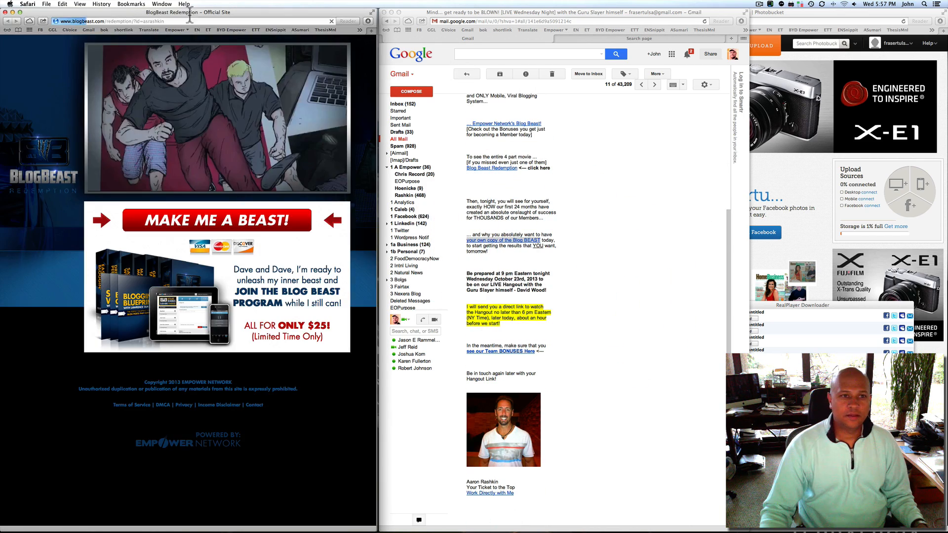
{"action": "left_click_drag", "start_coordinate": [148, 12], "coordinate": [689, 15]}
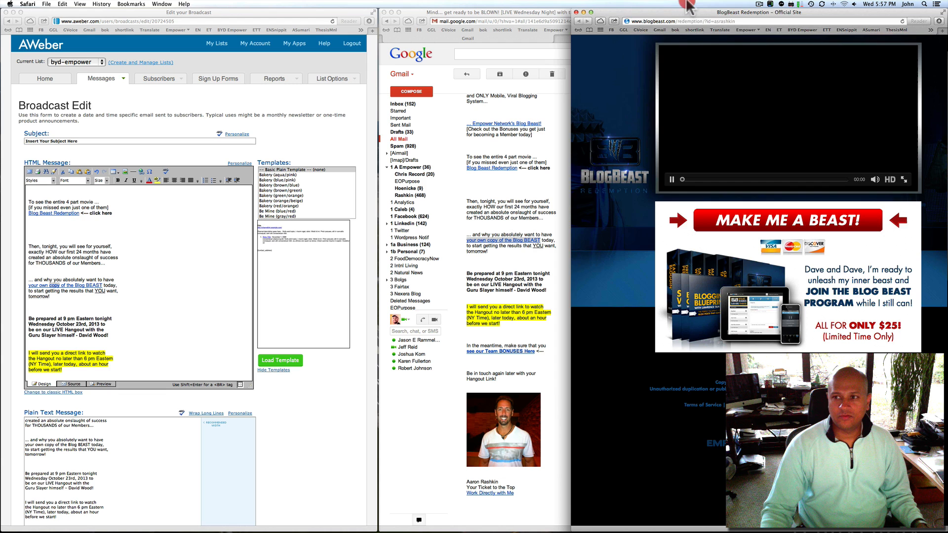
{"action": "left_click", "coordinate": [671, 179]}
{"action": "left_click", "coordinate": [741, 21]}
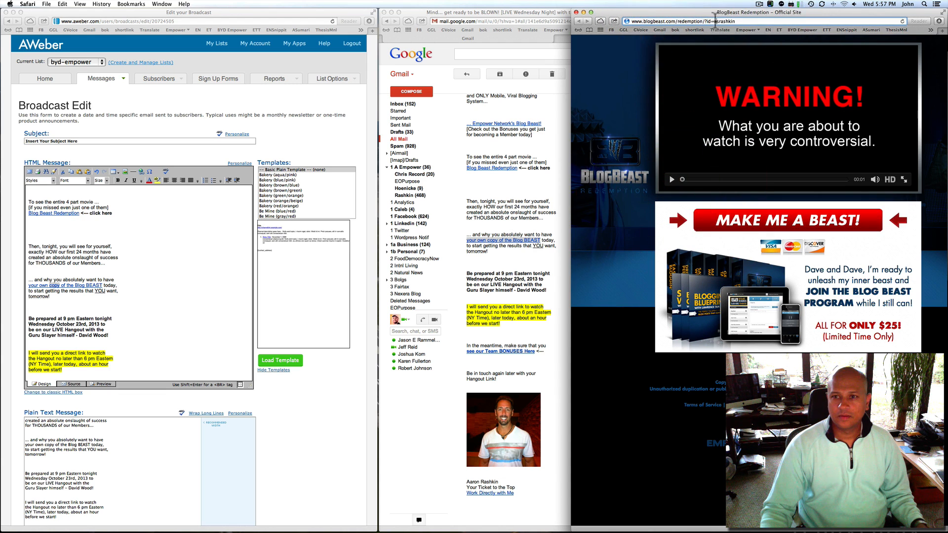
{"action": "double_click", "coordinate": [726, 21]}
{"action": "key", "text": "Return"}
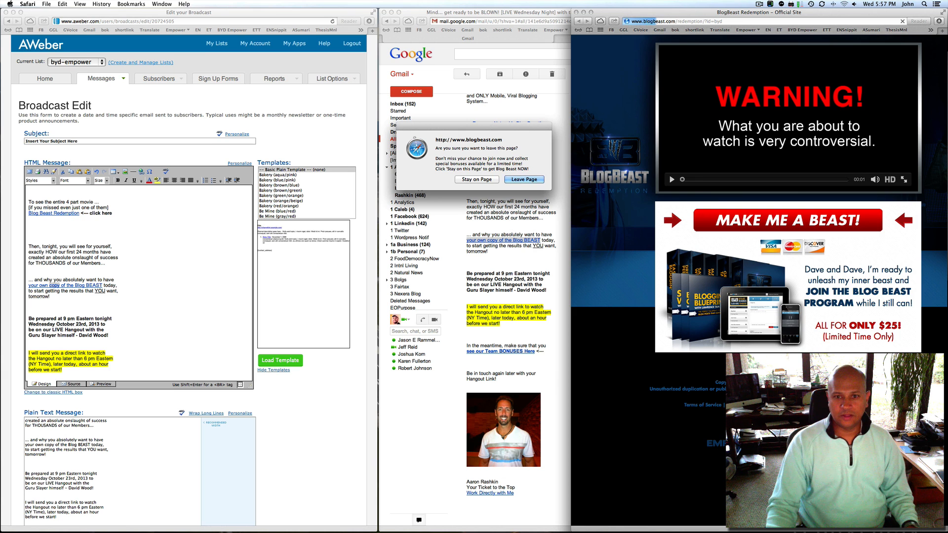
{"action": "left_click", "coordinate": [528, 179]}
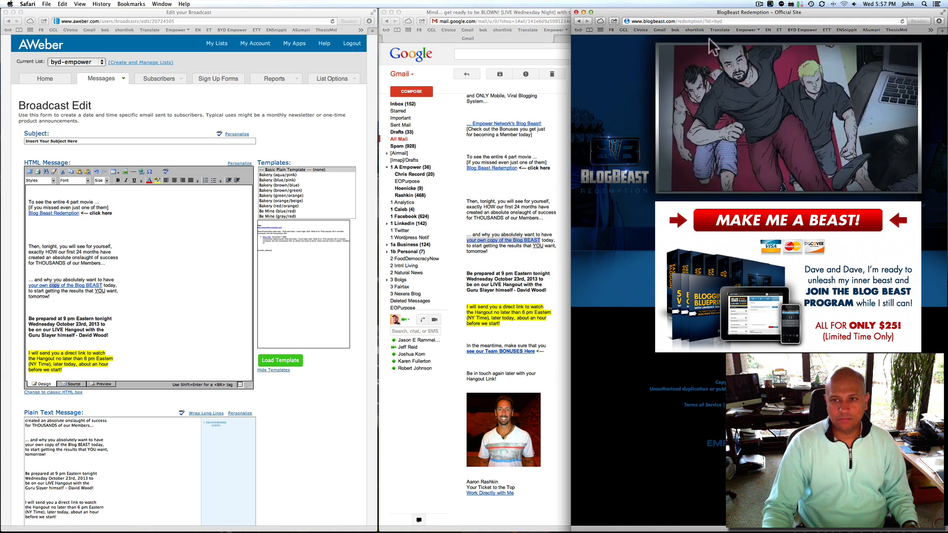
{"action": "left_click", "coordinate": [728, 22]}
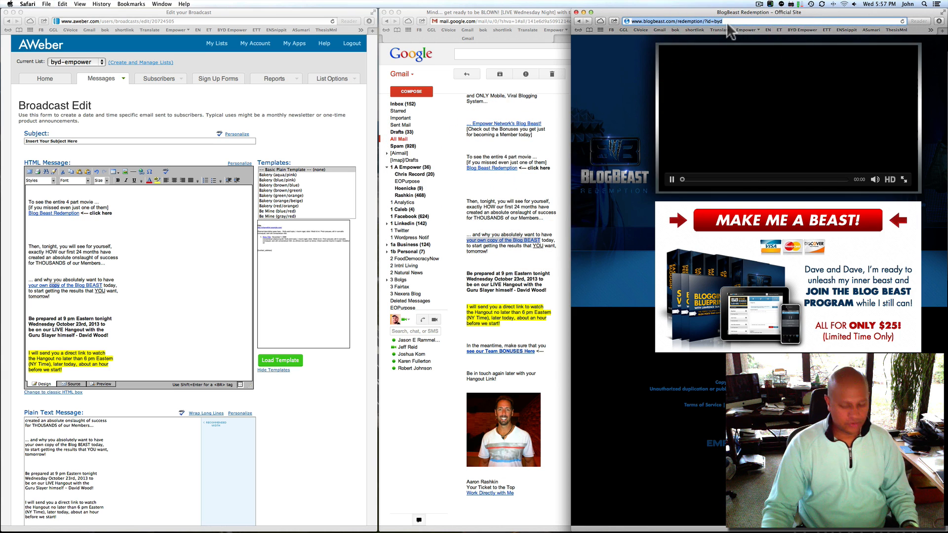
{"action": "left_click", "coordinate": [96, 301]}
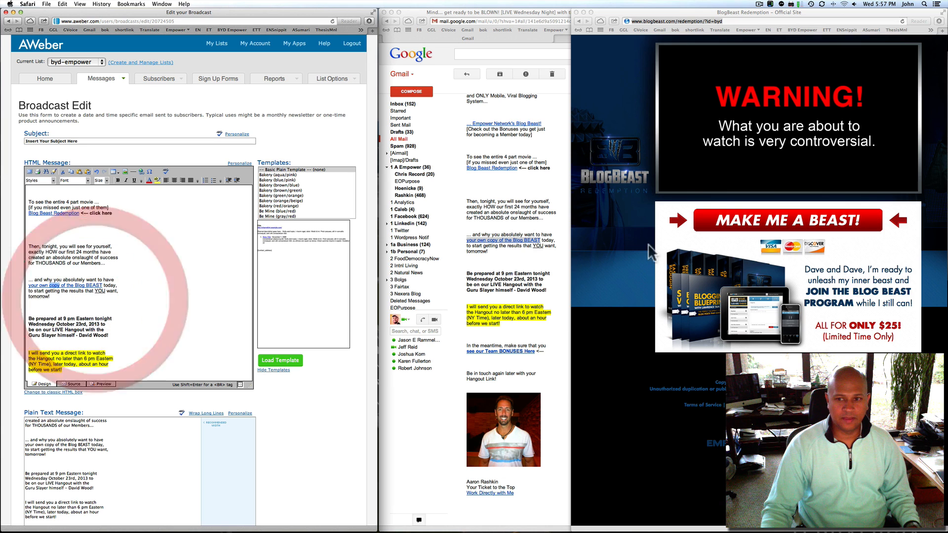
{"action": "left_click", "coordinate": [681, 185]}
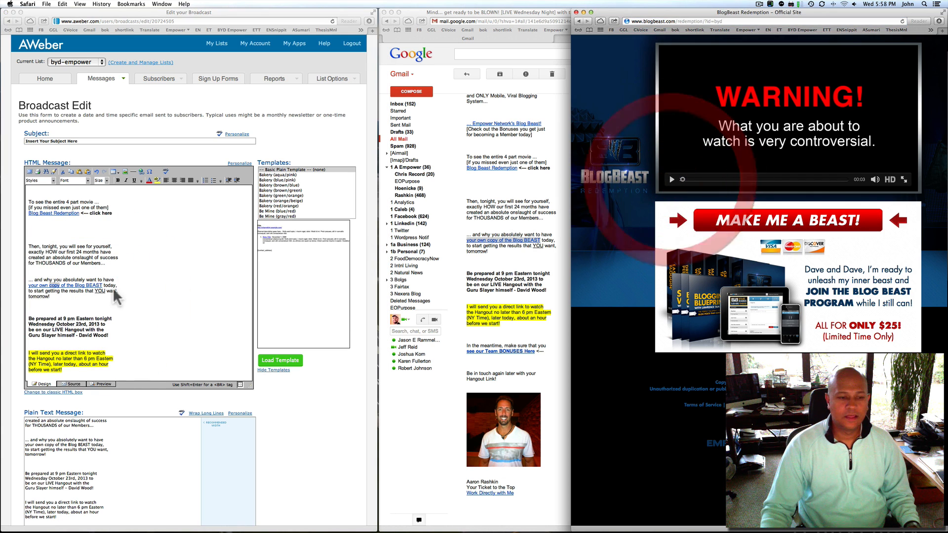
{"action": "left_click", "coordinate": [103, 285]}
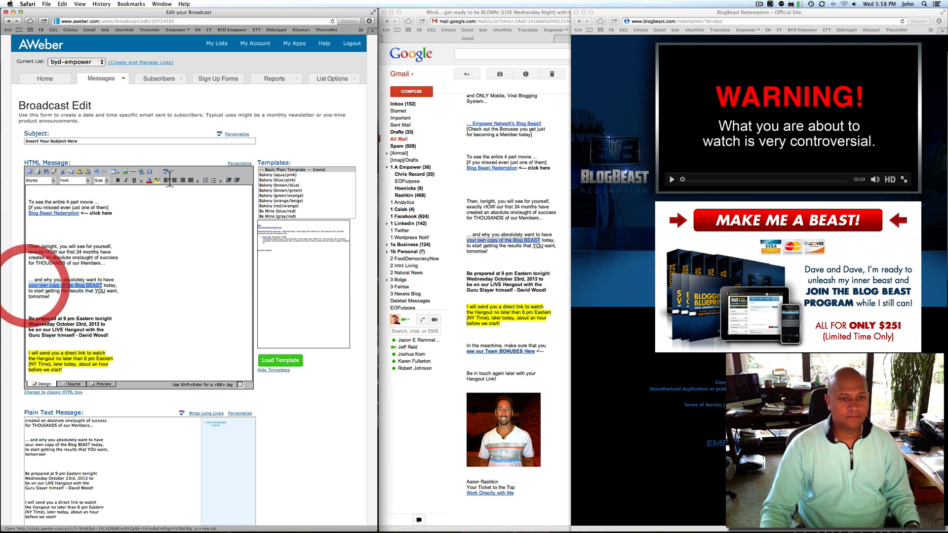
{"action": "left_click", "coordinate": [141, 171]}
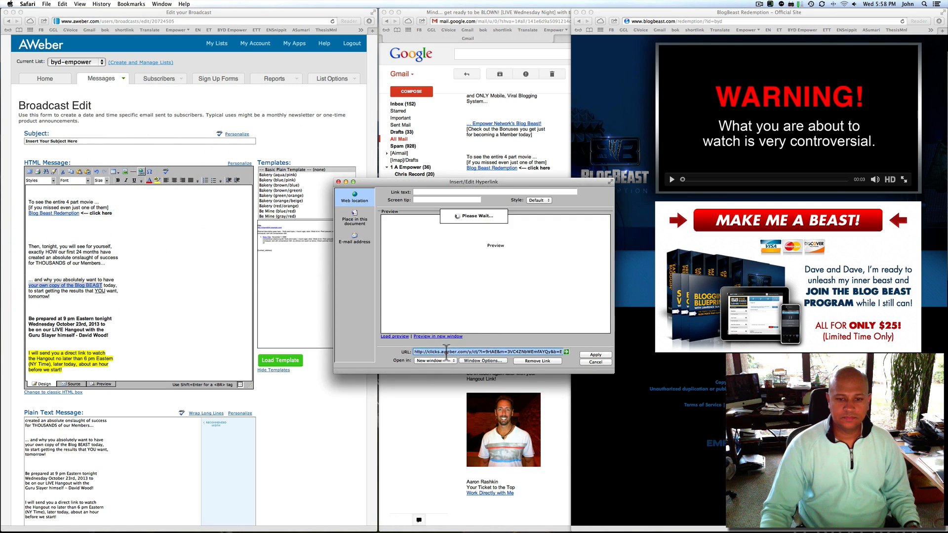
{"action": "key", "text": "Return"}
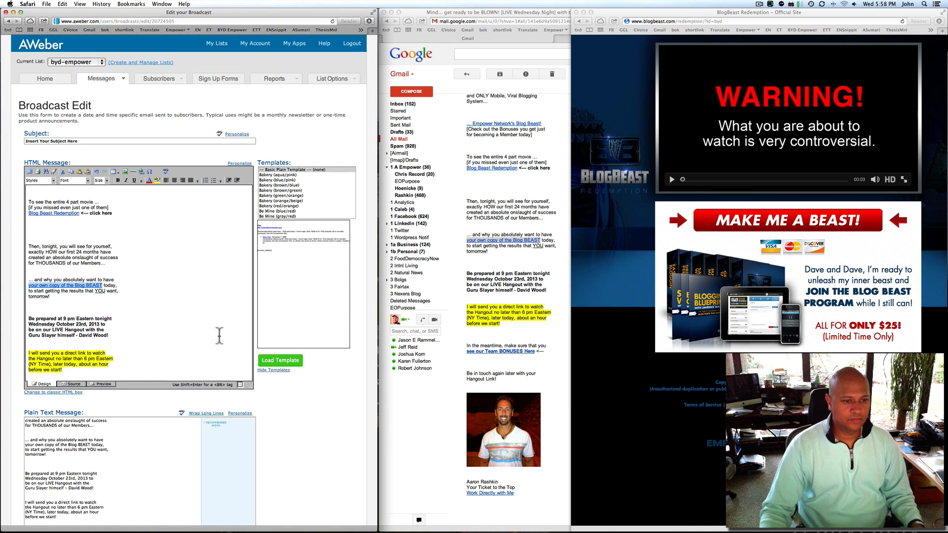
{"action": "scroll", "coordinate": [219, 336], "scroll_direction": "down", "scroll_amount": 5}
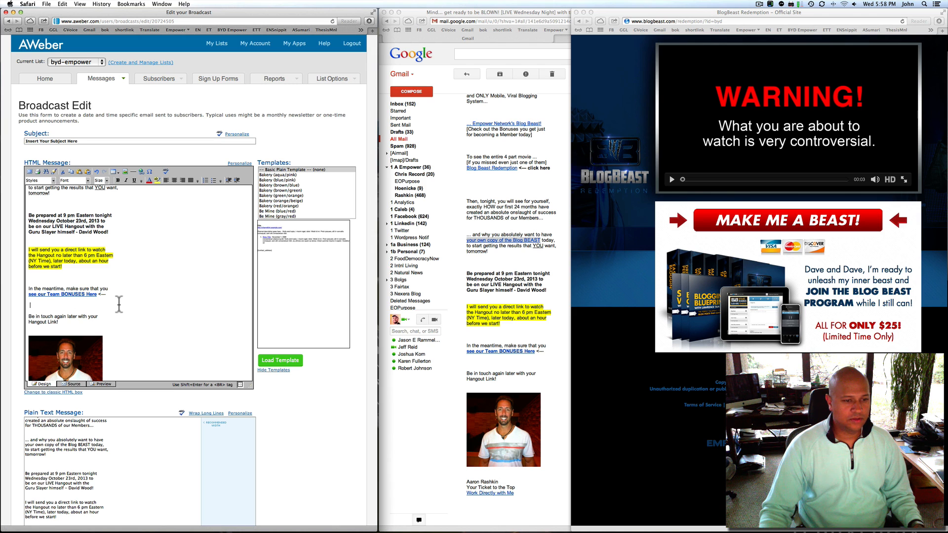
Open Gmail's Team BONUSES link in a new window and close the leftover BlogBeast window
{"action": "left_click", "coordinate": [538, 284]}
{"action": "scroll", "coordinate": [577, 303], "scroll_direction": "down", "scroll_amount": 4}
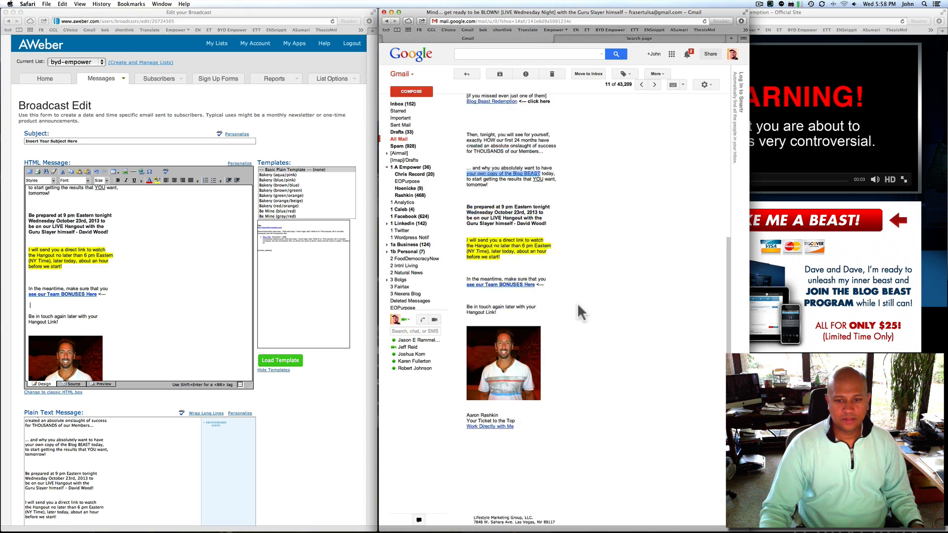
{"action": "right_click", "coordinate": [502, 252]}
{"action": "left_click", "coordinate": [525, 255]}
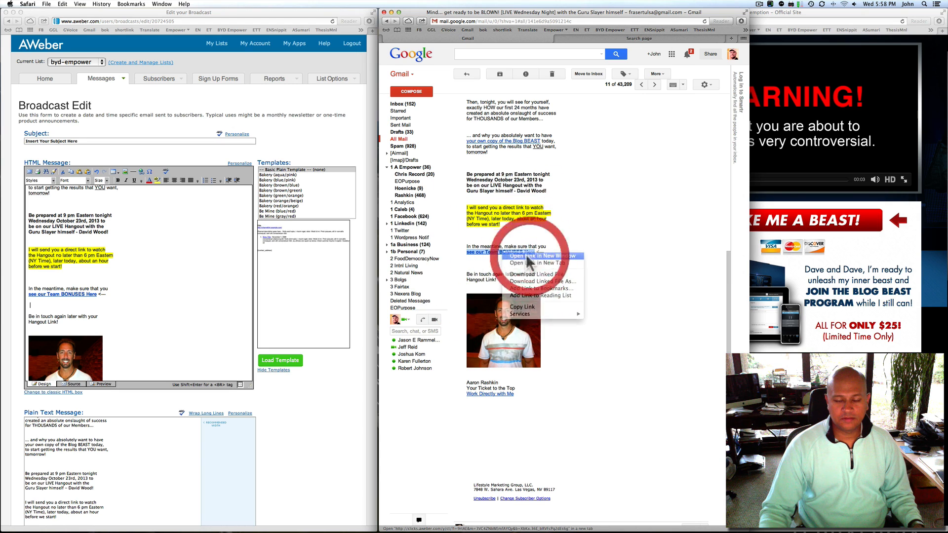
{"action": "left_click", "coordinate": [831, 18]}
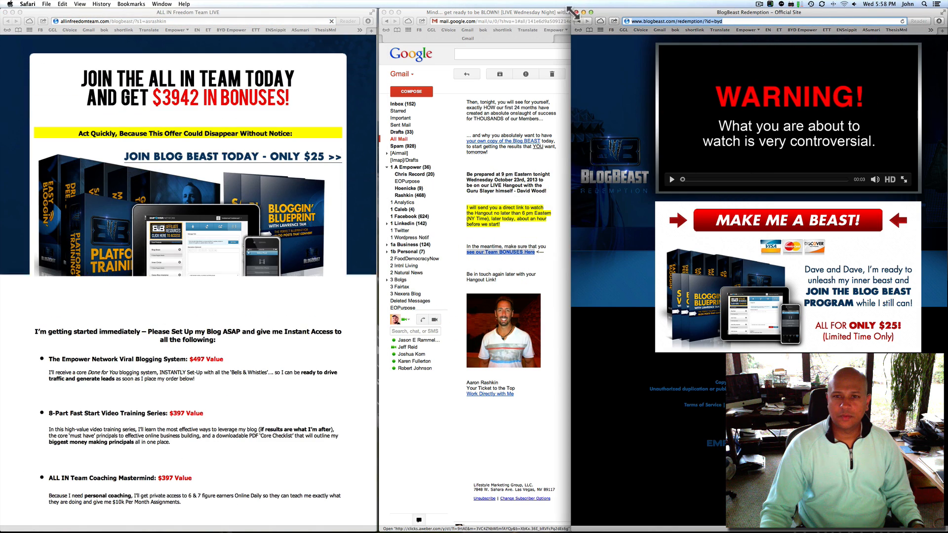
{"action": "left_click", "coordinate": [576, 13]}
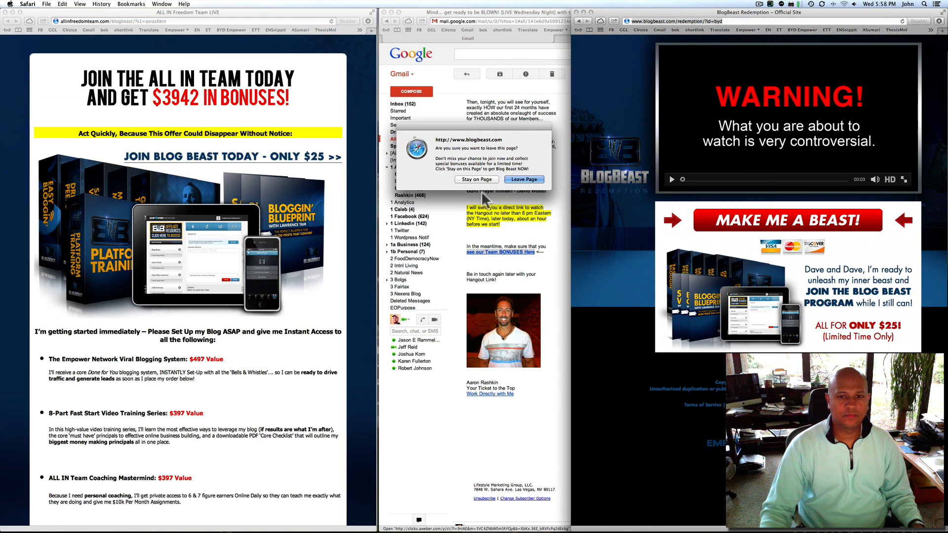
{"action": "left_click", "coordinate": [524, 179]}
{"action": "left_click_drag", "start_coordinate": [103, 12], "coordinate": [676, 13]}
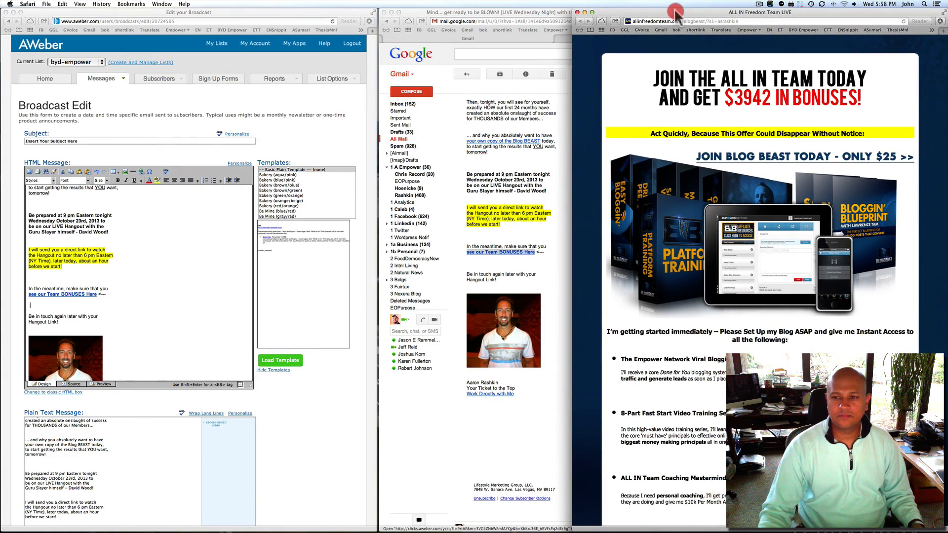
{"action": "left_click", "coordinate": [733, 22]}
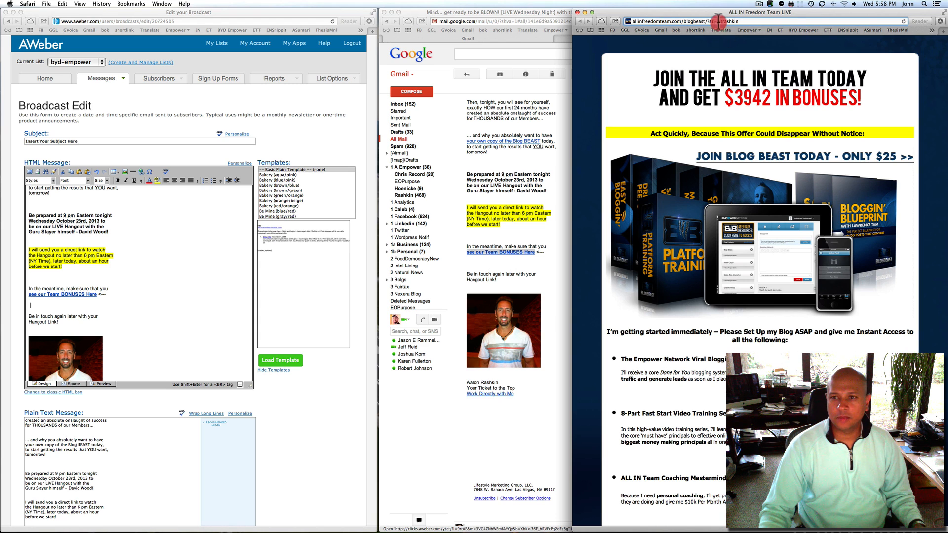
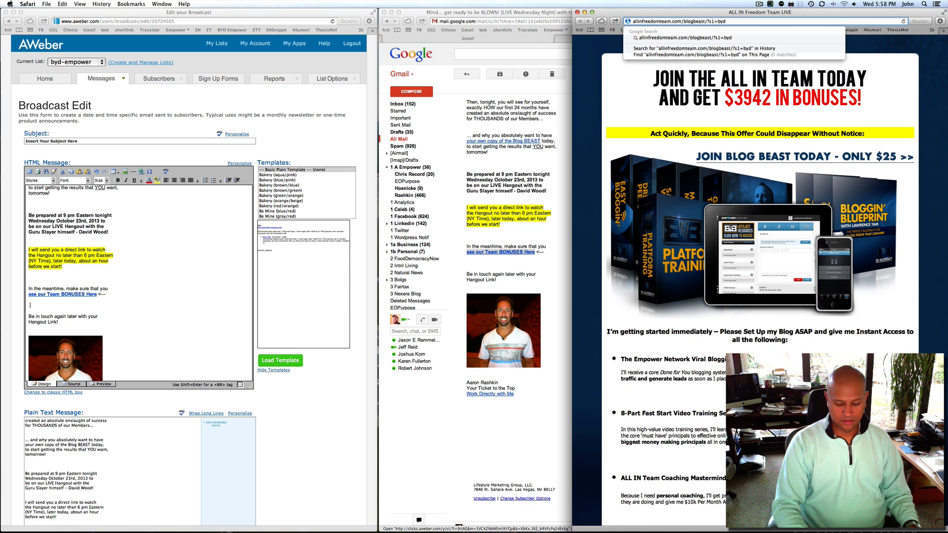
{"action": "key", "text": "Return"}
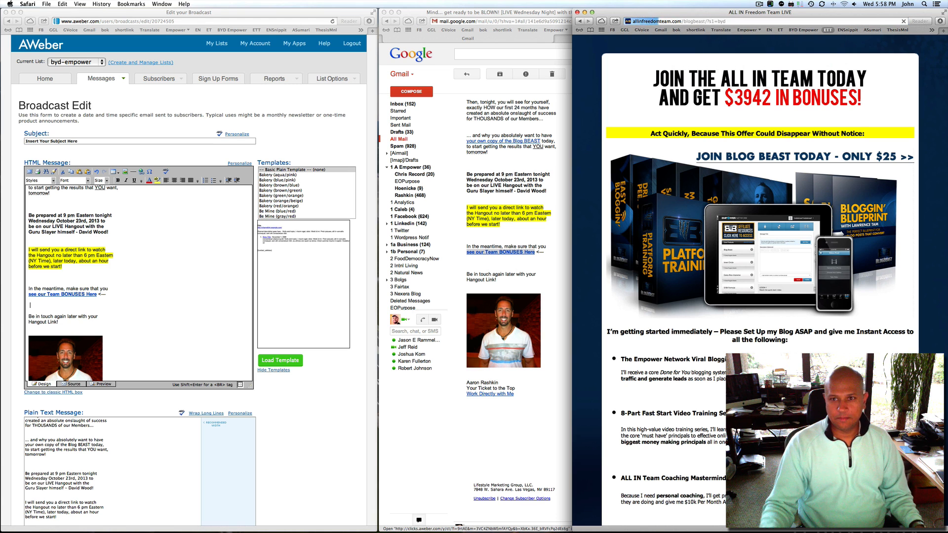
{"action": "left_click", "coordinate": [715, 20]}
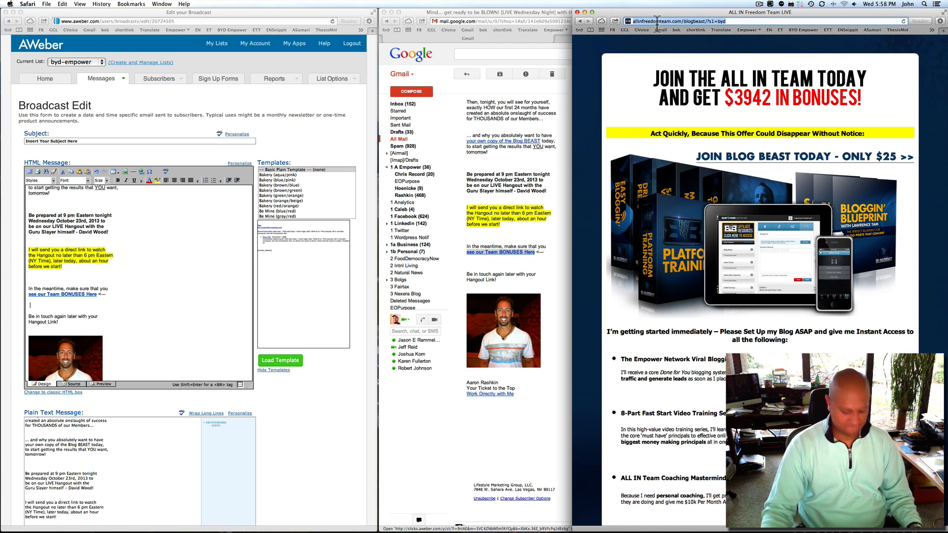
{"action": "scroll", "coordinate": [738, 224], "scroll_direction": "down", "scroll_amount": 15}
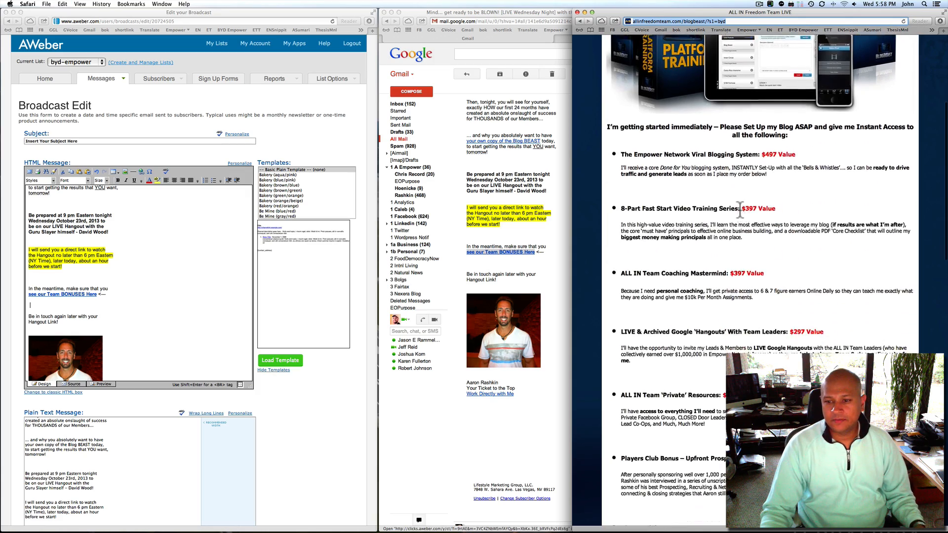
{"action": "scroll", "coordinate": [743, 218], "scroll_direction": "down", "scroll_amount": 5}
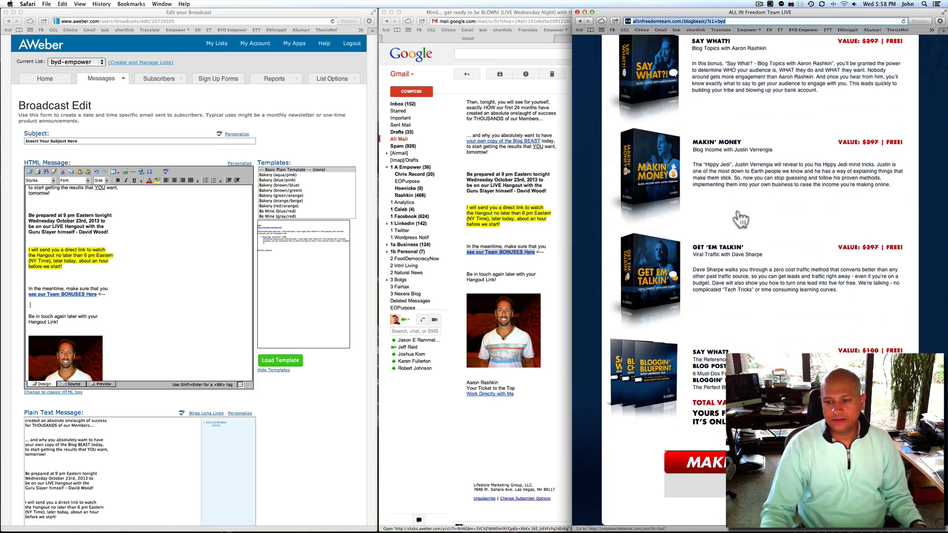
{"action": "scroll", "coordinate": [741, 219], "scroll_direction": "up", "scroll_amount": 20}
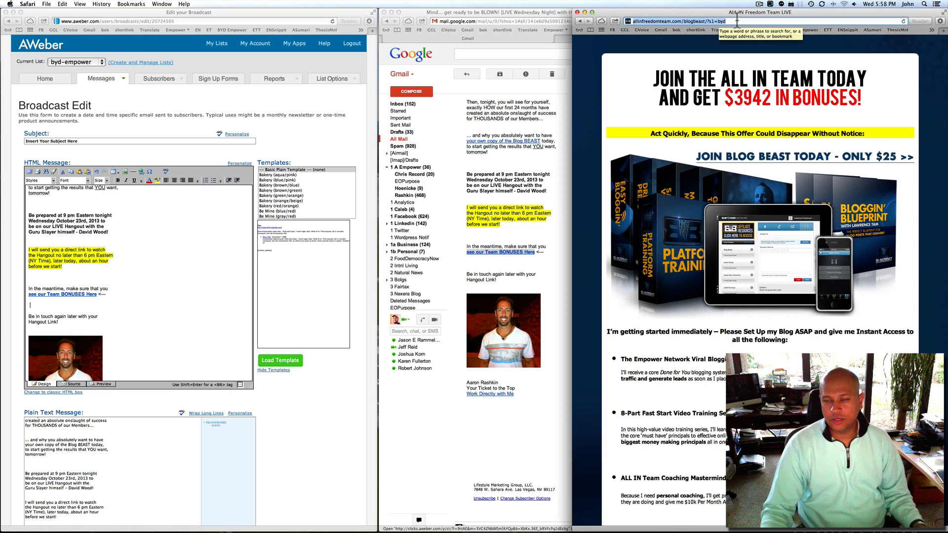
{"action": "scroll", "coordinate": [739, 201], "scroll_direction": "down", "scroll_amount": 20}
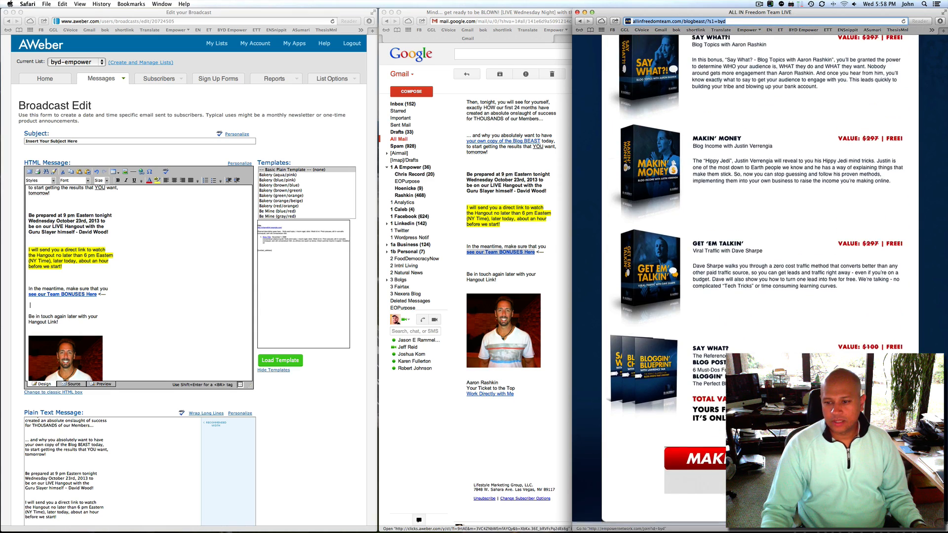
{"action": "left_click", "coordinate": [760, 463]}
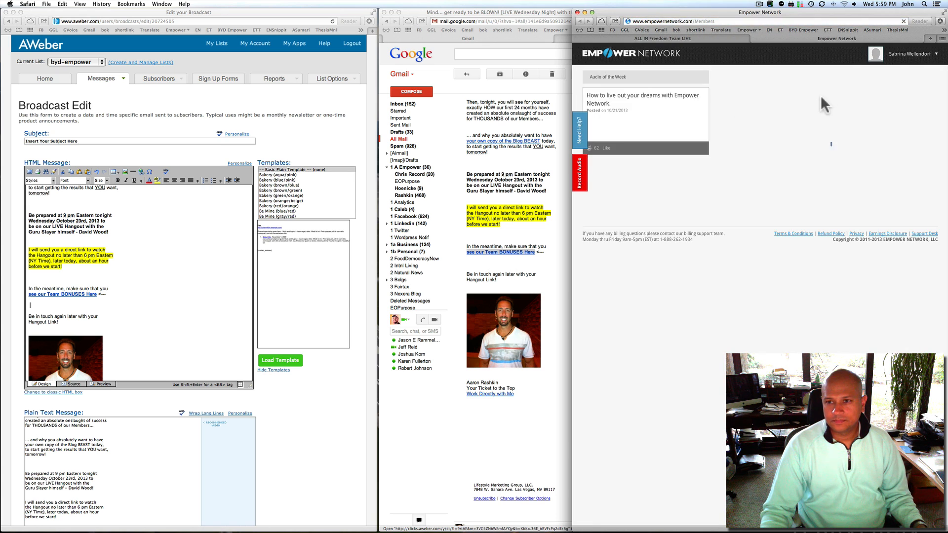
Log out of the Empower Network member account and reopen the join link
{"action": "left_click", "coordinate": [911, 53]}
{"action": "left_click", "coordinate": [888, 123]}
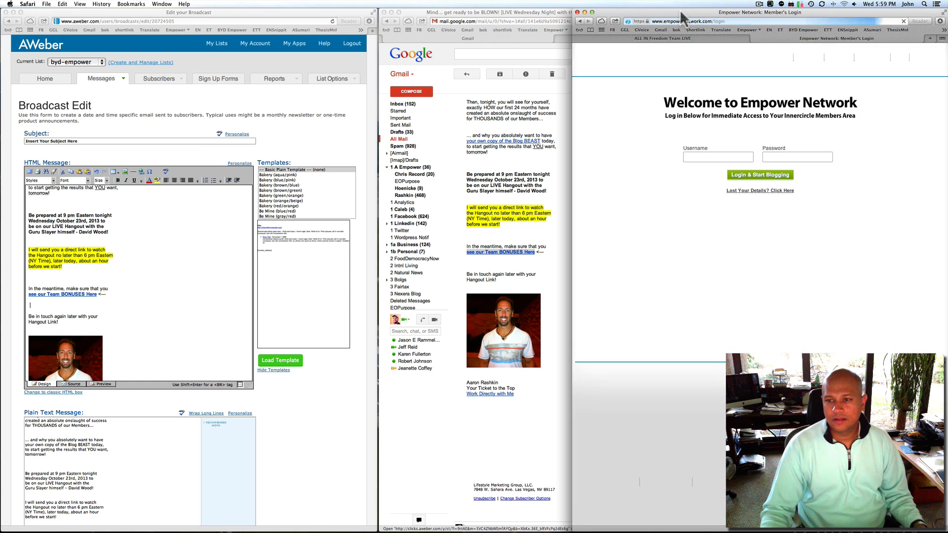
{"action": "left_click", "coordinate": [671, 38]}
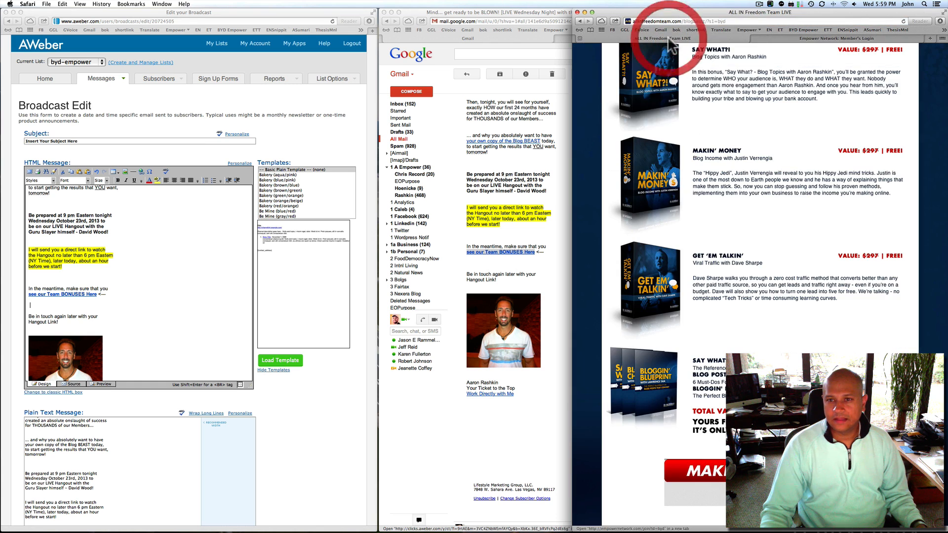
{"action": "left_click", "coordinate": [746, 473]}
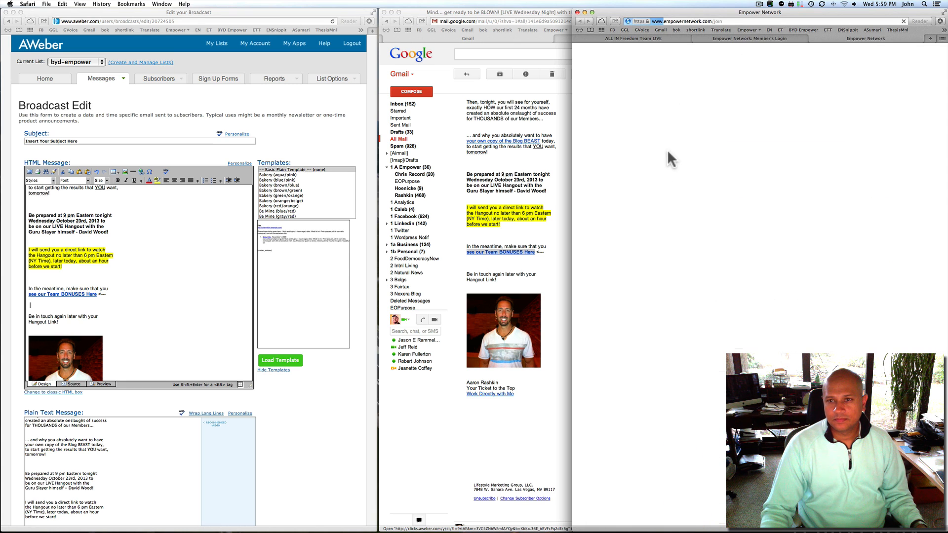
{"action": "scroll", "coordinate": [725, 331], "scroll_direction": "down", "scroll_amount": 10}
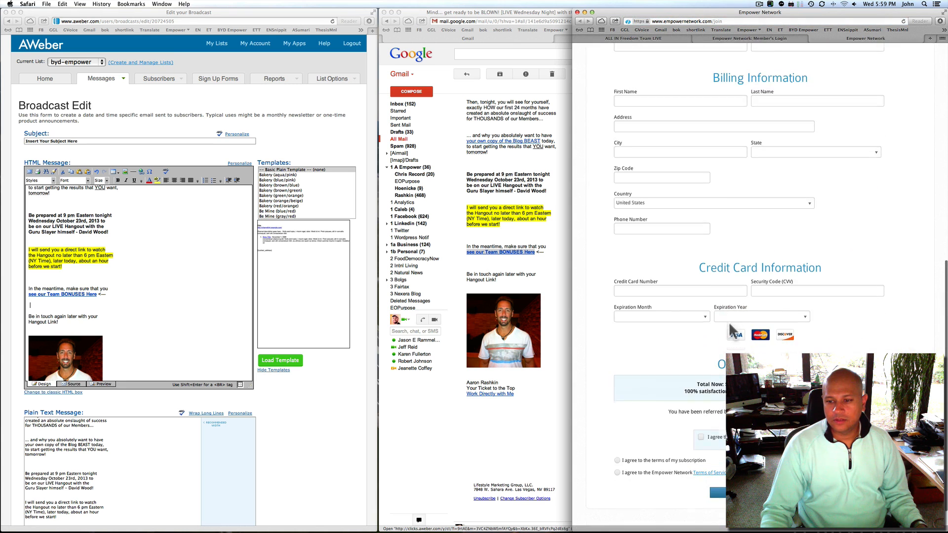
{"action": "left_click", "coordinate": [683, 389]}
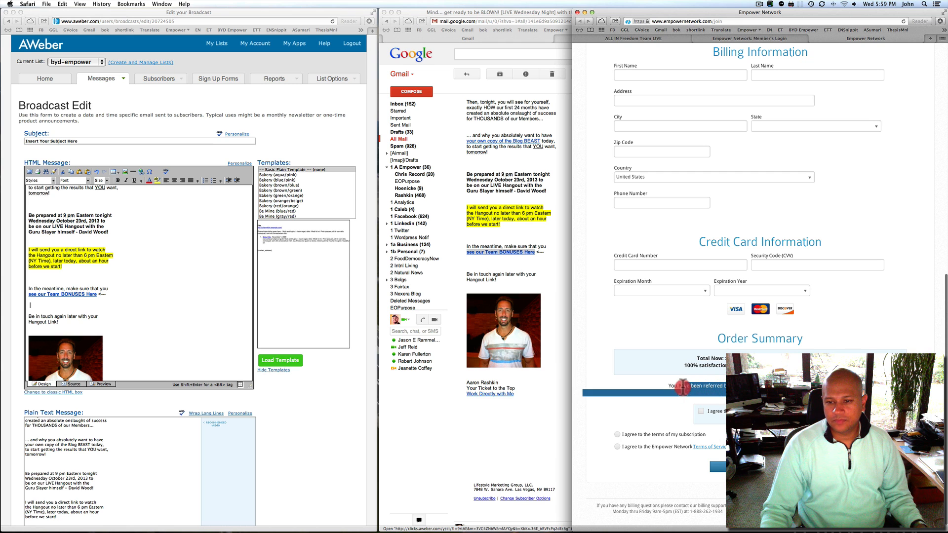
{"action": "left_click", "coordinate": [818, 383]}
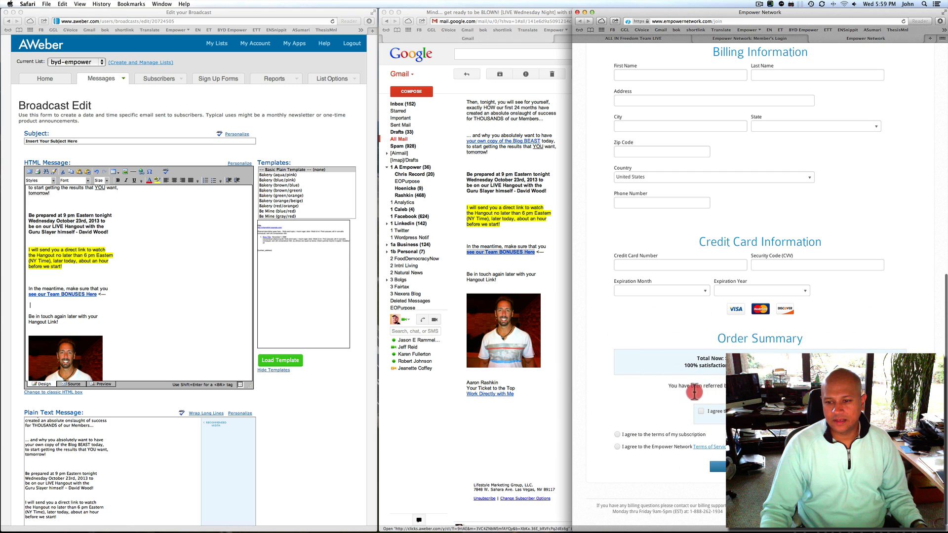
{"action": "left_click_drag", "start_coordinate": [694, 392], "coordinate": [664, 385]}
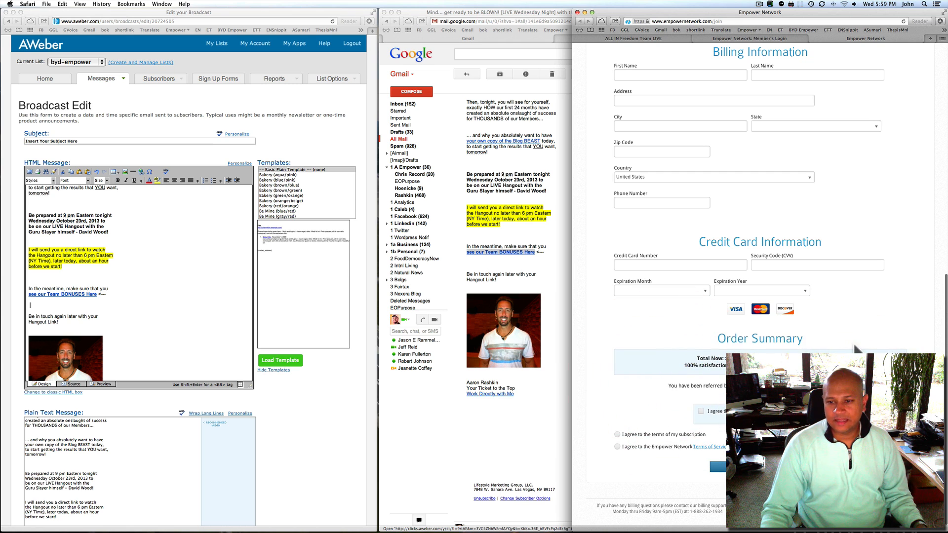
{"action": "scroll", "coordinate": [857, 348], "scroll_direction": "up", "scroll_amount": 10}
Select the full web address of the All In bonuses page
{"action": "left_click", "coordinate": [736, 38]}
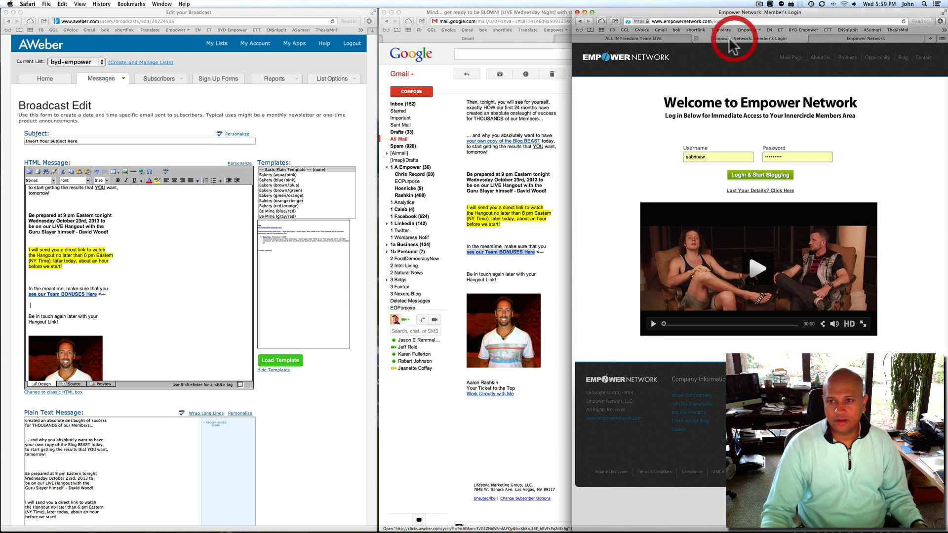
{"action": "left_click", "coordinate": [655, 39]}
{"action": "left_click", "coordinate": [668, 22]}
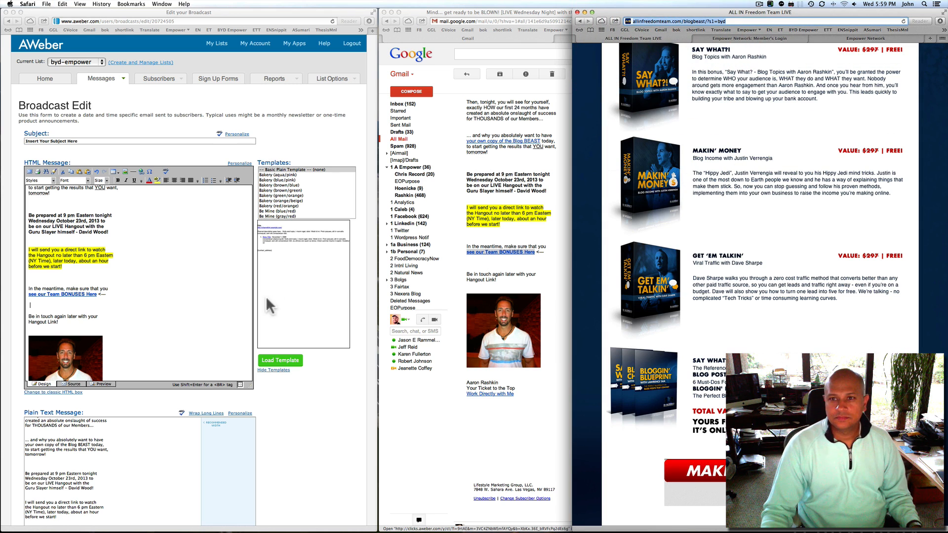
{"action": "left_click", "coordinate": [97, 295]}
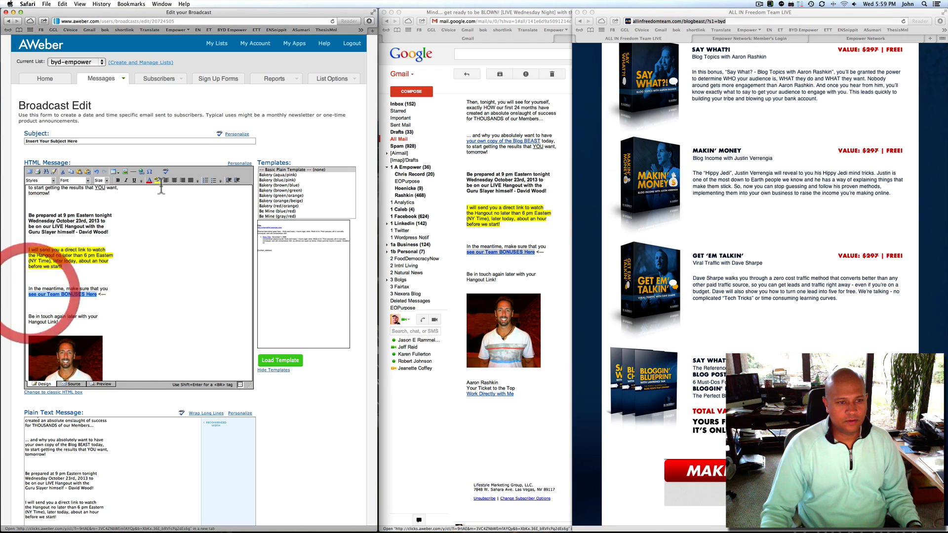
{"action": "left_click", "coordinate": [142, 171]}
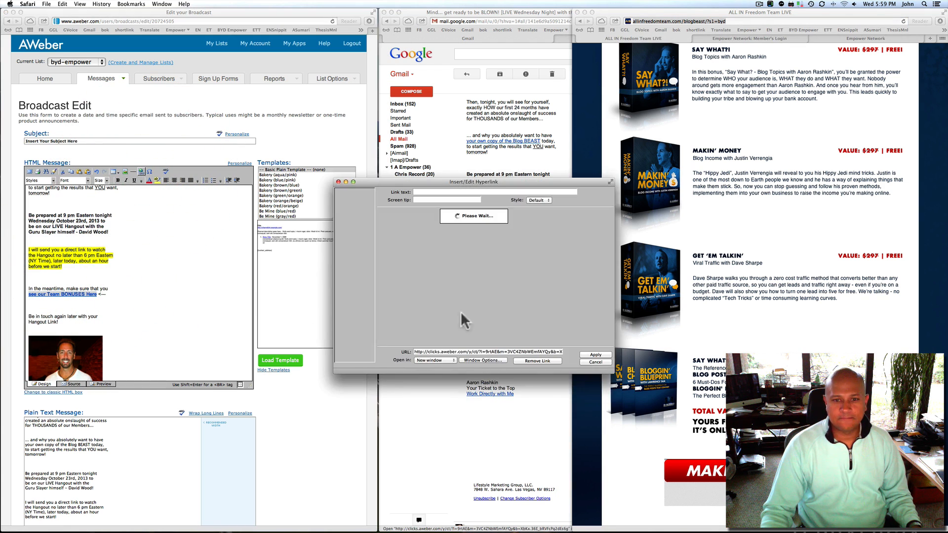
{"action": "left_click", "coordinate": [451, 351]}
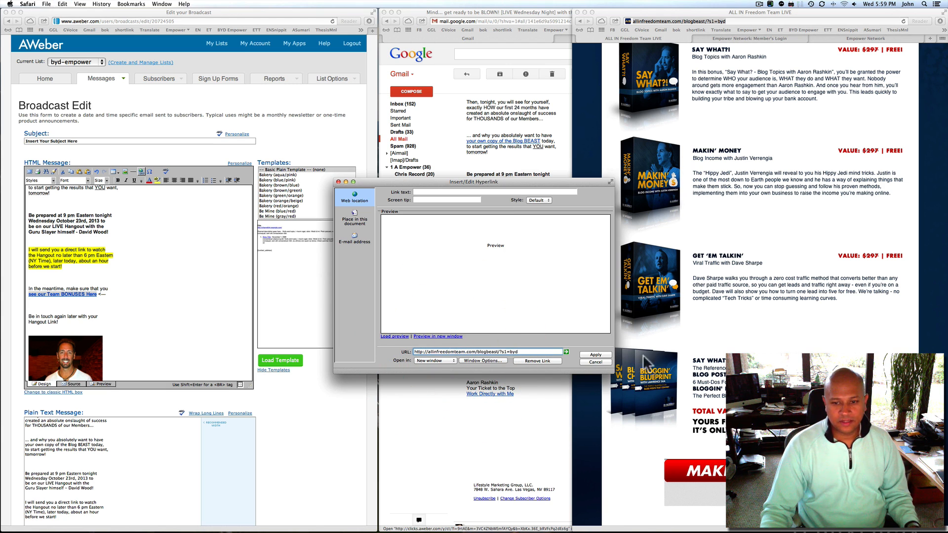
{"action": "left_click", "coordinate": [594, 356]}
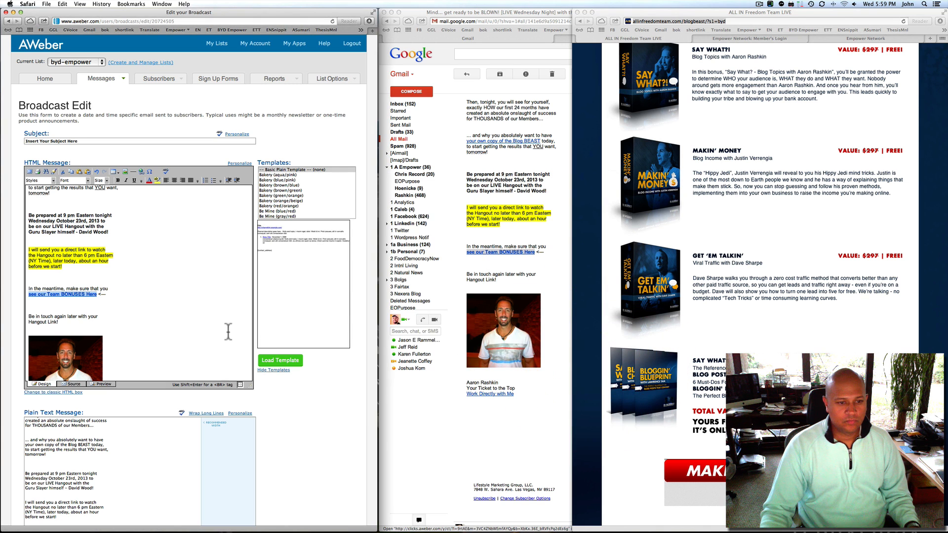
Select the message photo, then close the ALL IN Freedom window to reveal Photobucket
{"action": "scroll", "coordinate": [203, 324], "scroll_direction": "down", "scroll_amount": 5}
{"action": "left_click", "coordinate": [48, 262]}
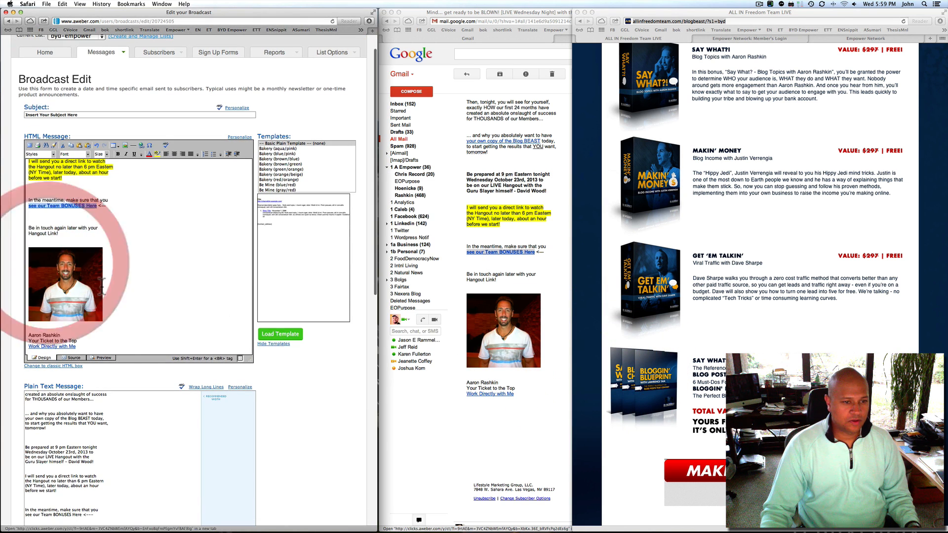
{"action": "left_click", "coordinate": [23, 285]}
{"action": "left_click", "coordinate": [539, 418]}
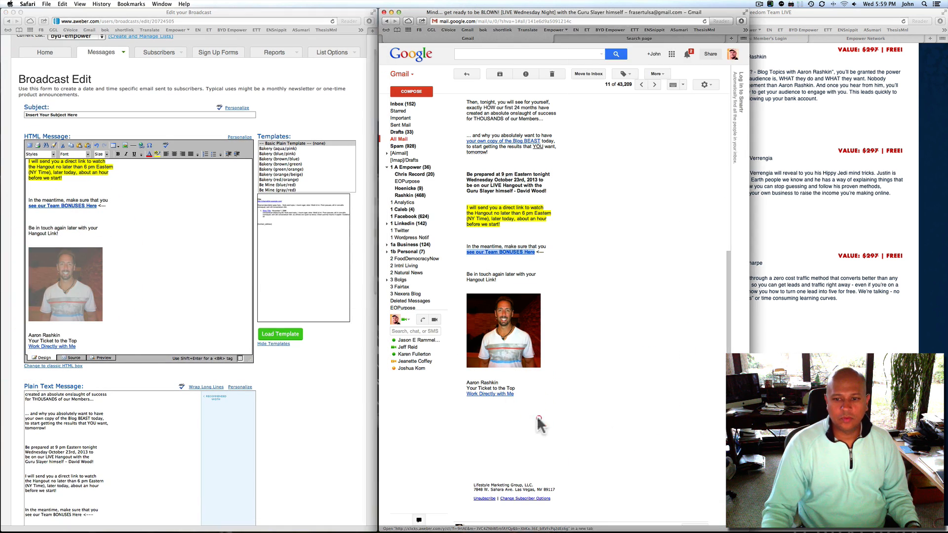
{"action": "left_click", "coordinate": [796, 90]}
{"action": "left_click_drag", "start_coordinate": [641, 9], "coordinate": [608, 13]}
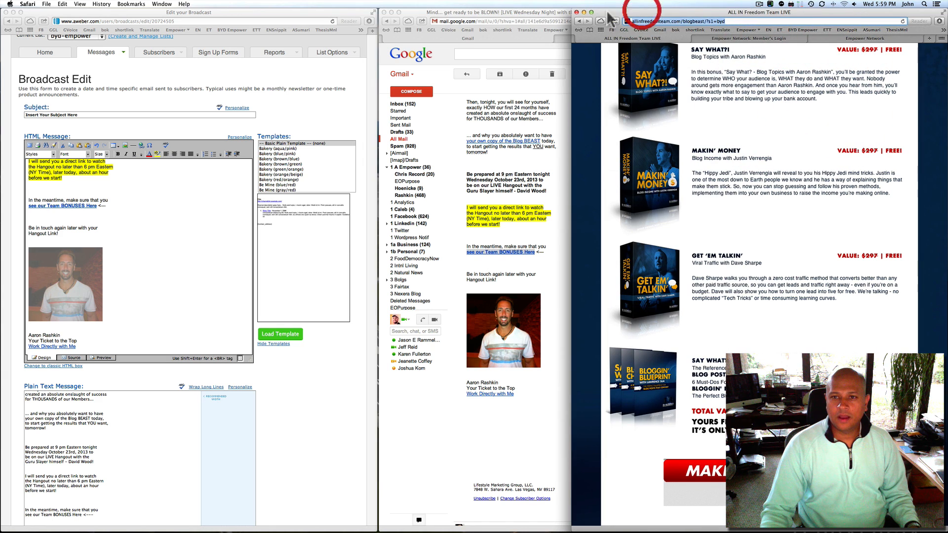
{"action": "left_click", "coordinate": [576, 12]}
{"action": "left_click", "coordinate": [782, 169]}
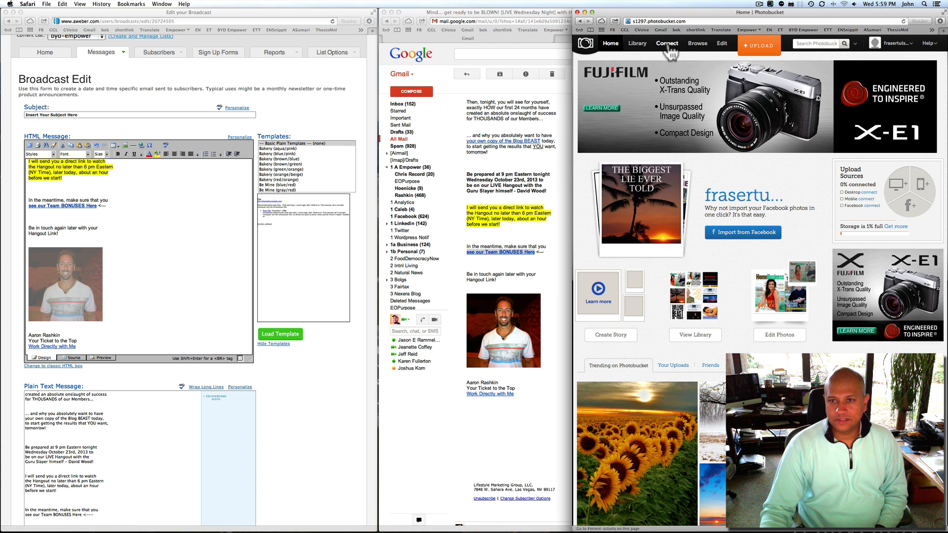
Open the Photobucket library and go to its third page
{"action": "mouse_move", "coordinate": [671, 48]}
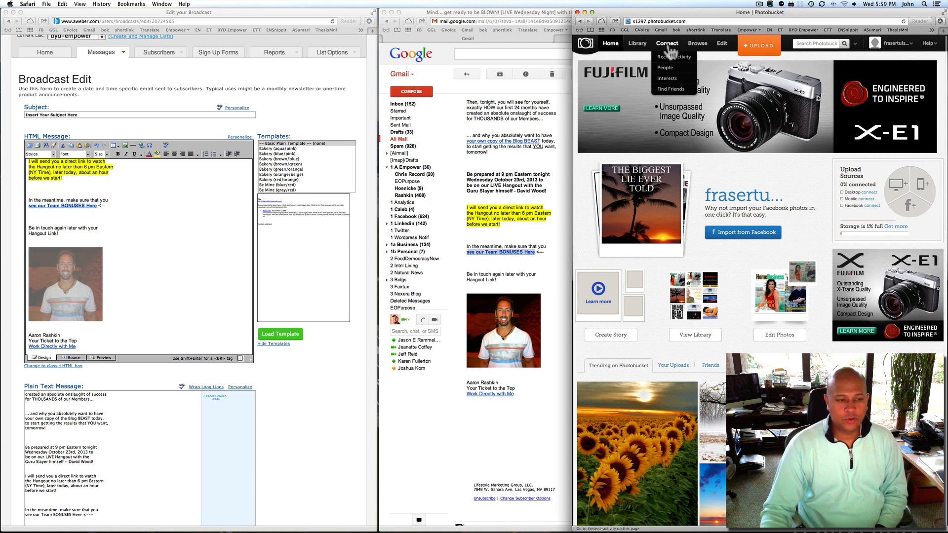
{"action": "left_click", "coordinate": [640, 59]}
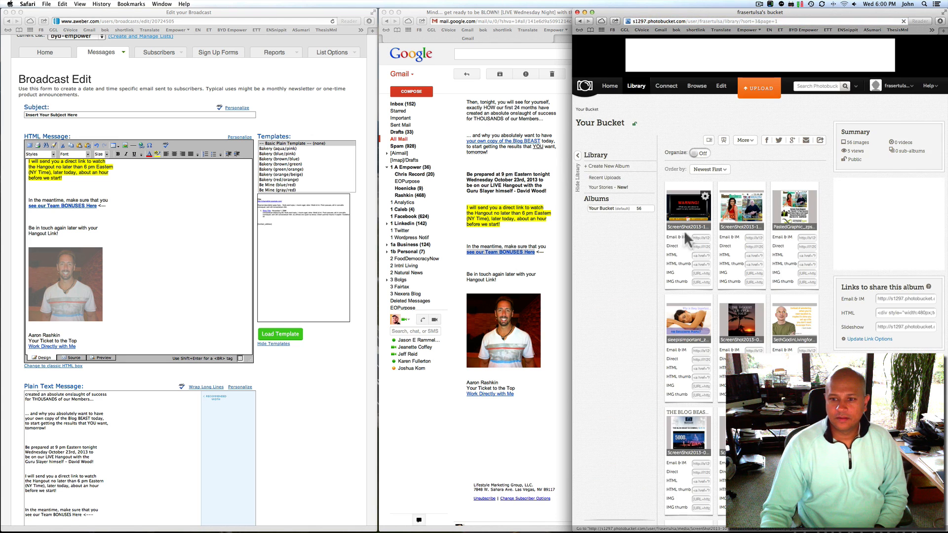
{"action": "scroll", "coordinate": [692, 229], "scroll_direction": "down", "scroll_amount": 5}
{"action": "scroll", "coordinate": [691, 230], "scroll_direction": "down", "scroll_amount": 6}
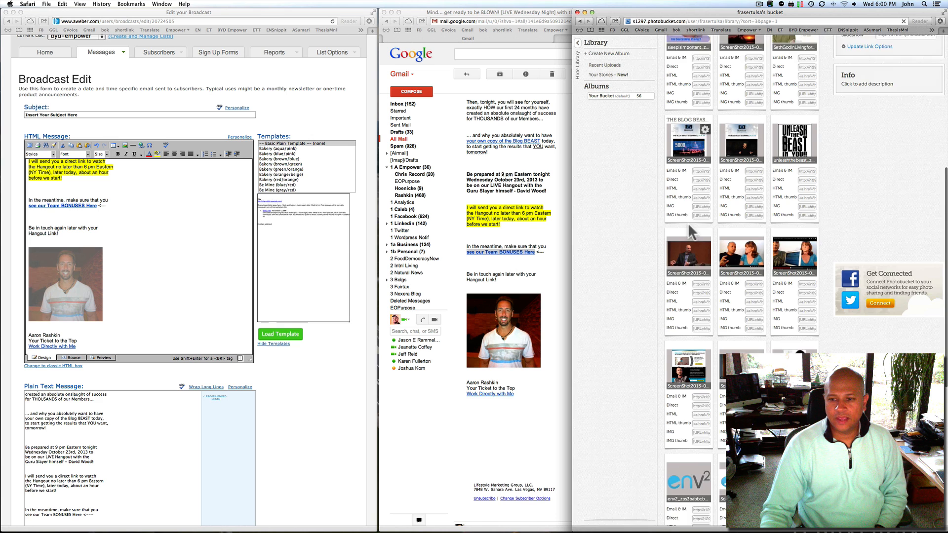
{"action": "scroll", "coordinate": [692, 234], "scroll_direction": "down", "scroll_amount": 3}
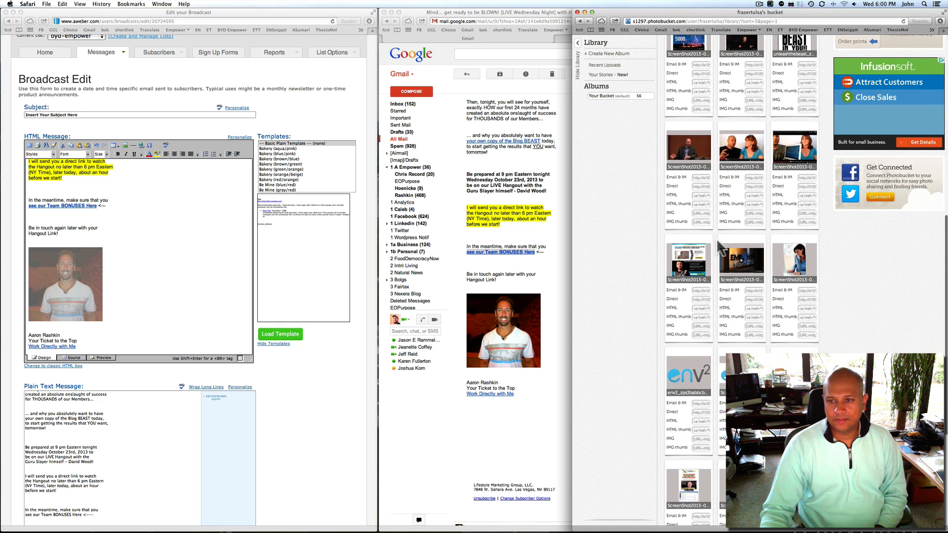
{"action": "scroll", "coordinate": [720, 243], "scroll_direction": "up", "scroll_amount": 1}
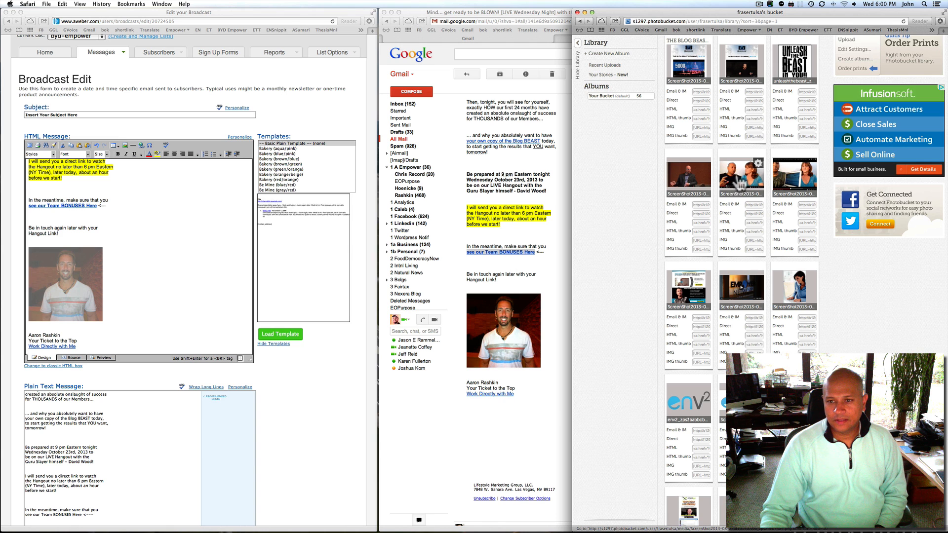
{"action": "scroll", "coordinate": [739, 184], "scroll_direction": "down", "scroll_amount": 9}
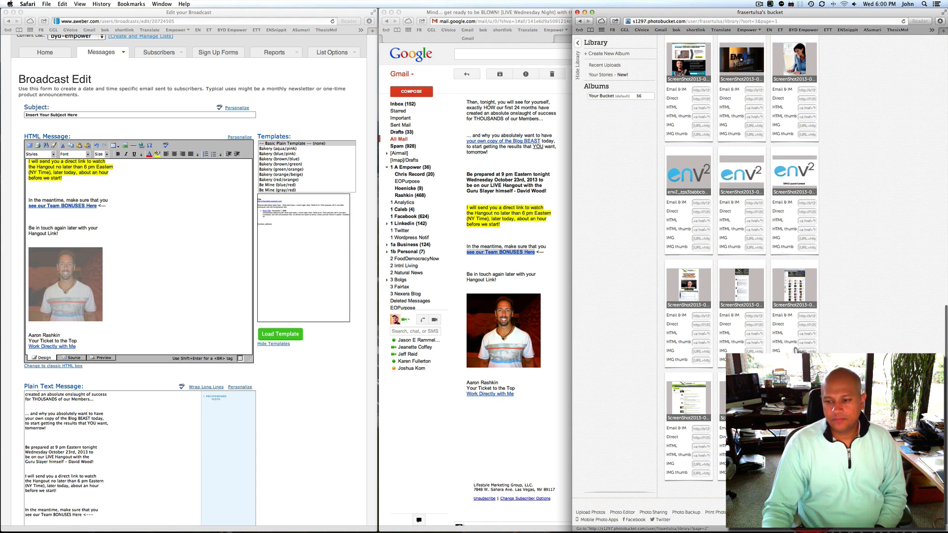
{"action": "scroll", "coordinate": [744, 112], "scroll_direction": "down", "scroll_amount": 7}
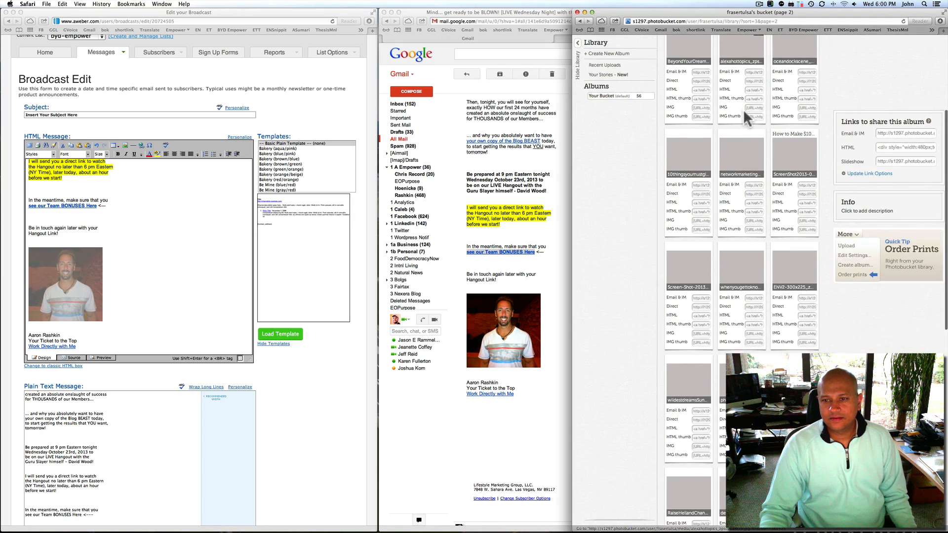
{"action": "scroll", "coordinate": [747, 118], "scroll_direction": "up", "scroll_amount": 4}
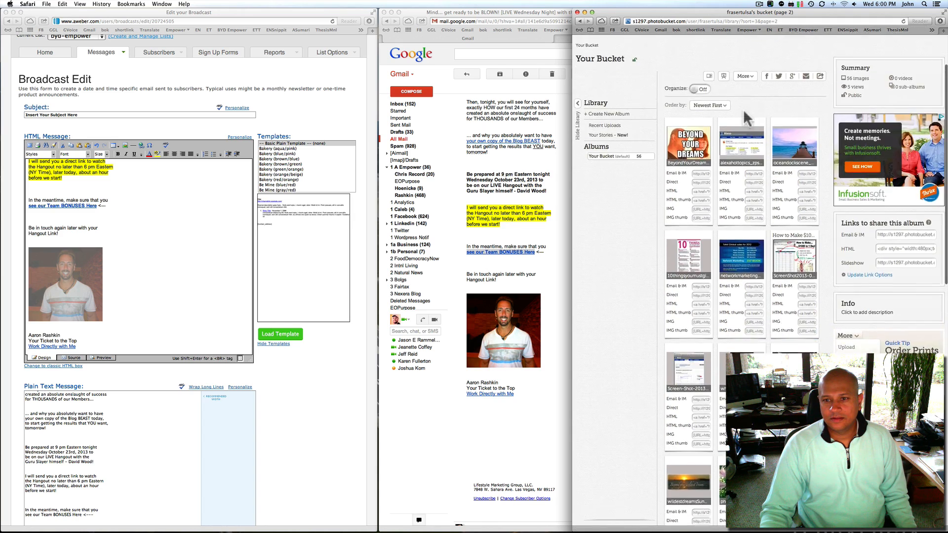
{"action": "scroll", "coordinate": [747, 119], "scroll_direction": "down", "scroll_amount": 15}
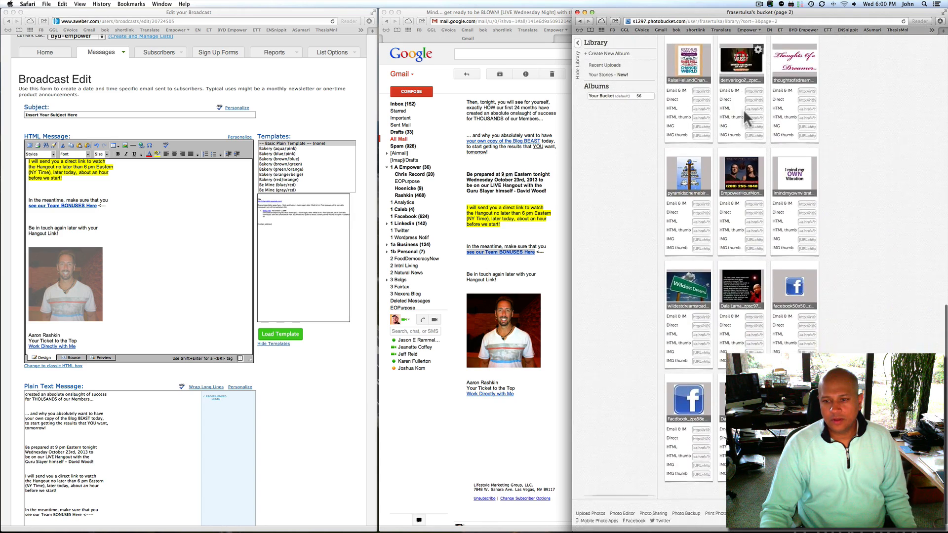
{"action": "left_click", "coordinate": [810, 489]}
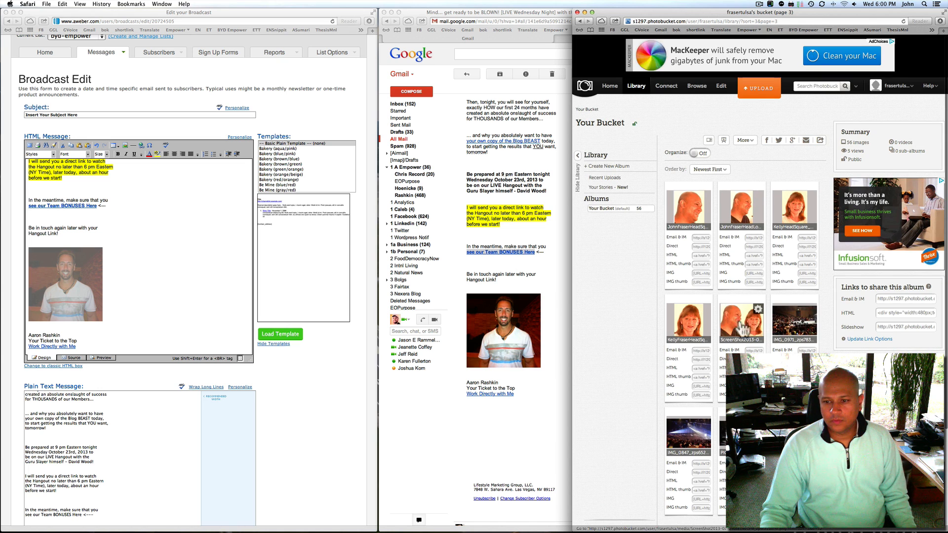
Copy the two-person screenshot's direct link and reselect the photo in AWeber
{"action": "scroll", "coordinate": [743, 328], "scroll_direction": "down", "scroll_amount": 2}
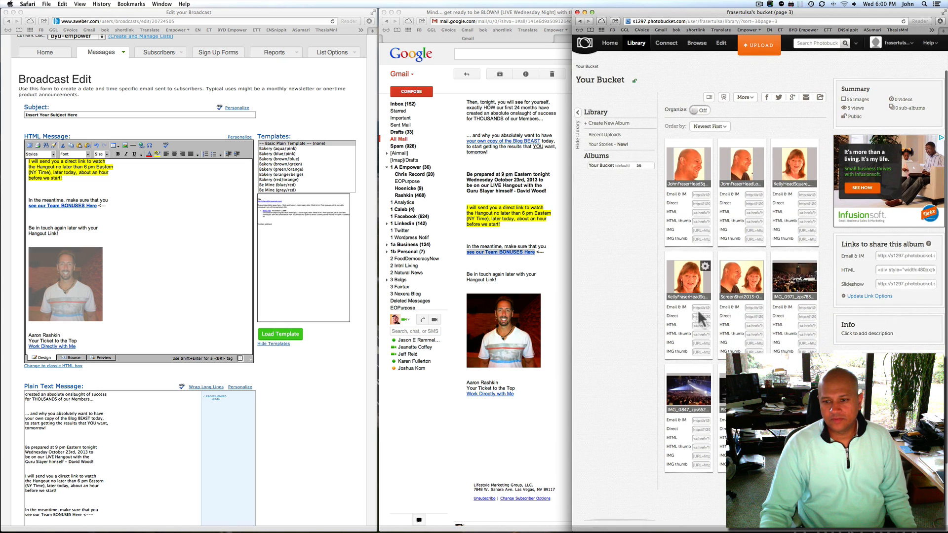
{"action": "left_click", "coordinate": [751, 317]}
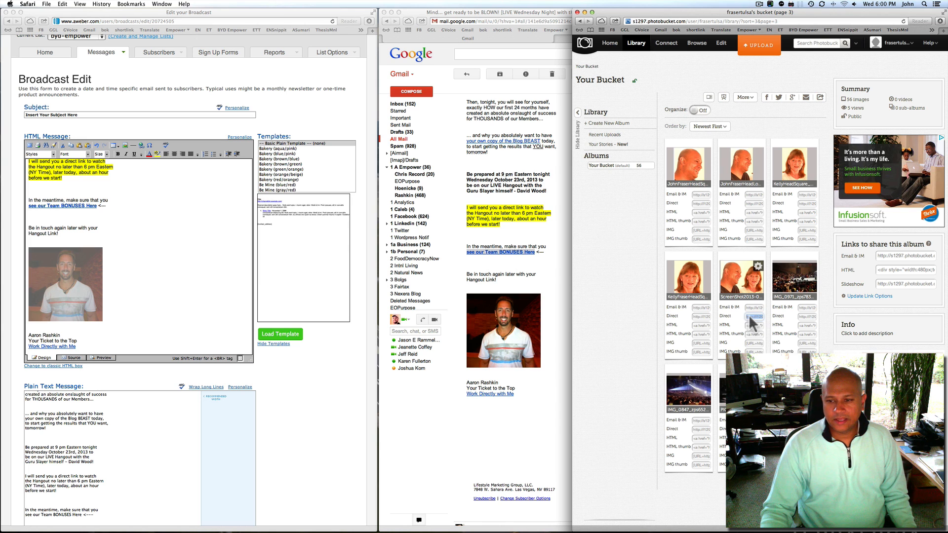
{"action": "right_click", "coordinate": [751, 321]}
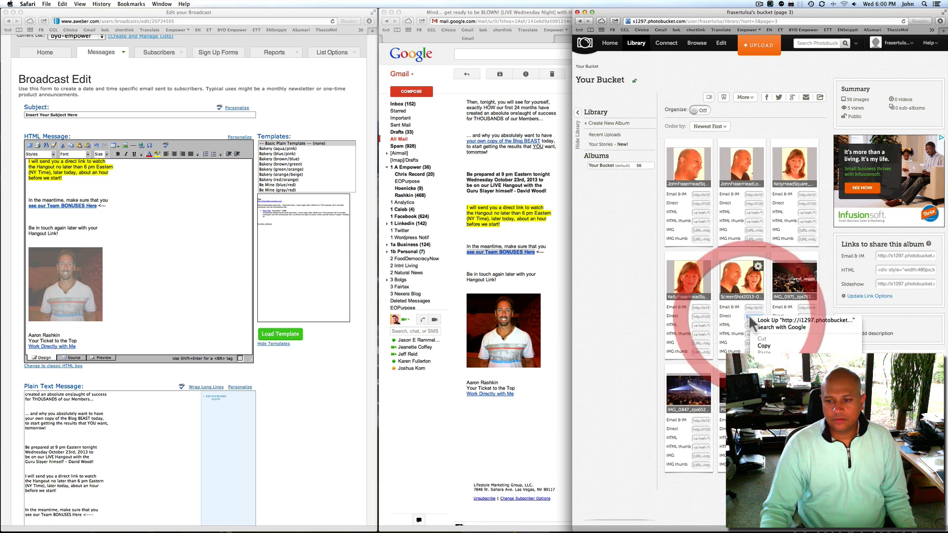
{"action": "left_click", "coordinate": [764, 345]}
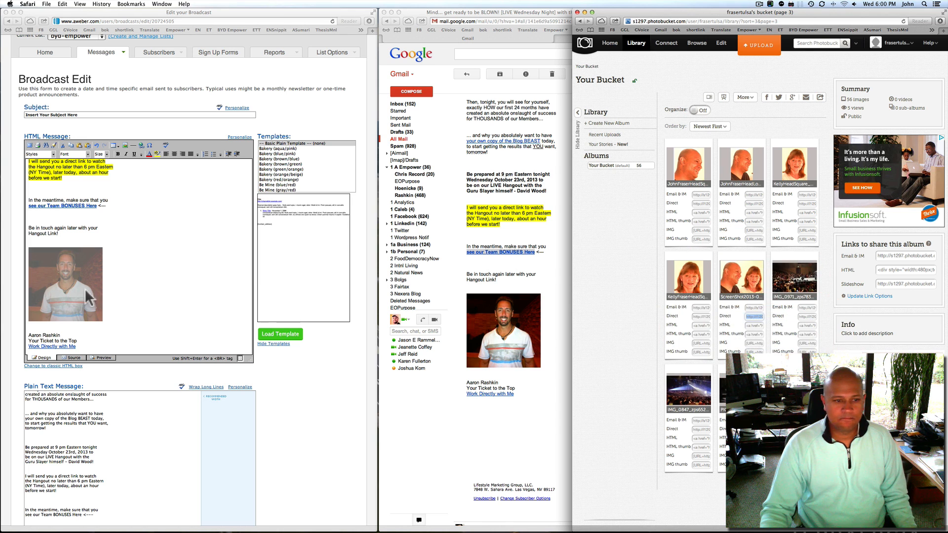
{"action": "left_click", "coordinate": [137, 285]}
{"action": "left_click", "coordinate": [77, 284]}
{"action": "left_click_drag", "start_coordinate": [111, 282], "coordinate": [25, 281]}
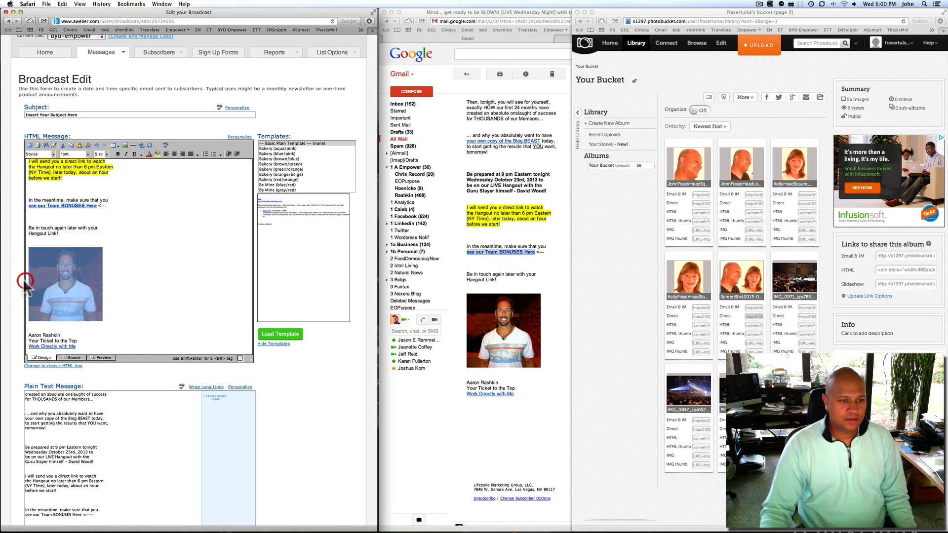
Replace the message image's address with the copied Photobucket direct link
{"action": "left_click", "coordinate": [126, 146]}
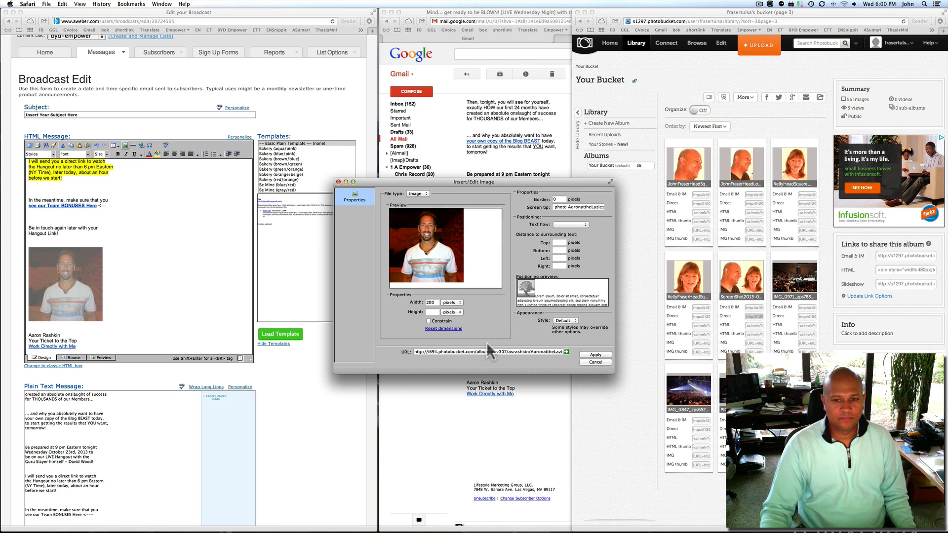
{"action": "triple_click", "coordinate": [445, 352]}
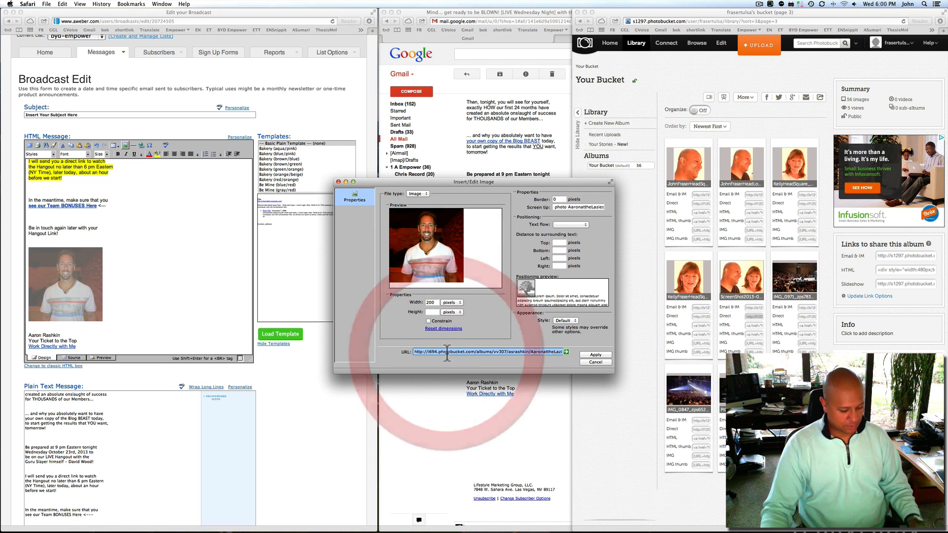
{"action": "key", "text": "super+v"}
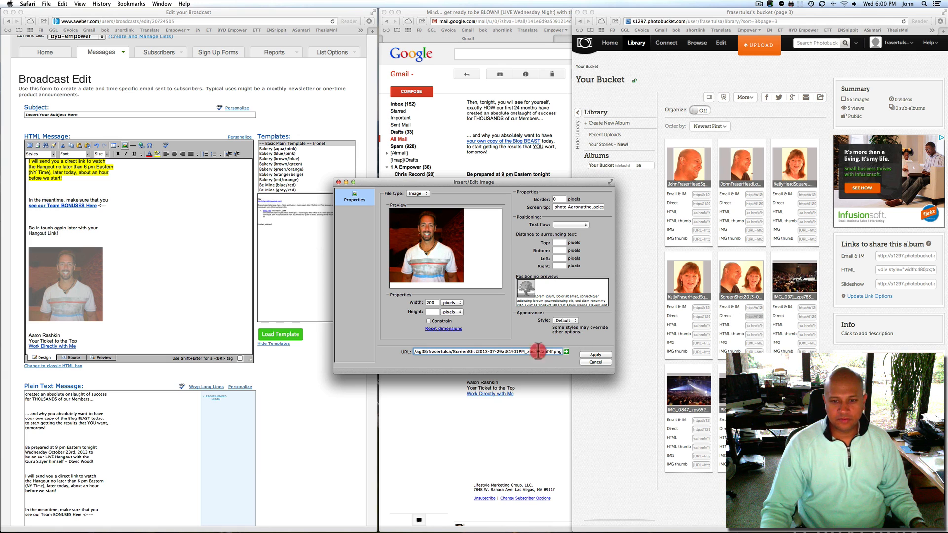
{"action": "key", "text": "Return"}
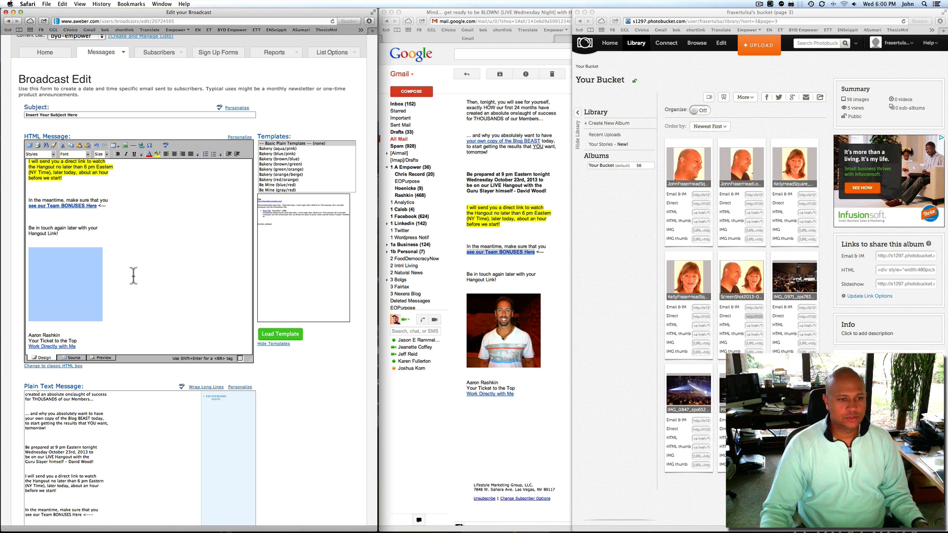
{"action": "left_click", "coordinate": [74, 280]}
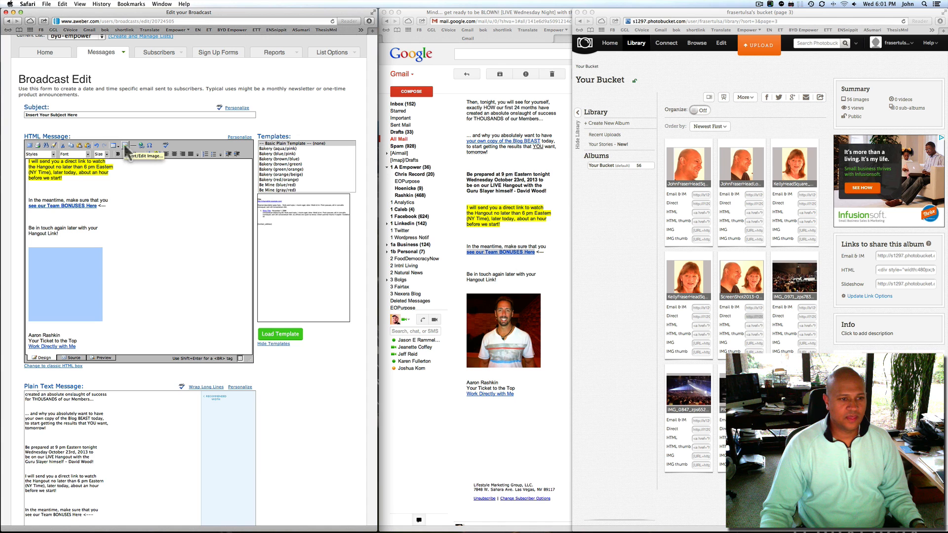
{"action": "left_click", "coordinate": [107, 291]}
{"action": "left_click", "coordinate": [26, 280]}
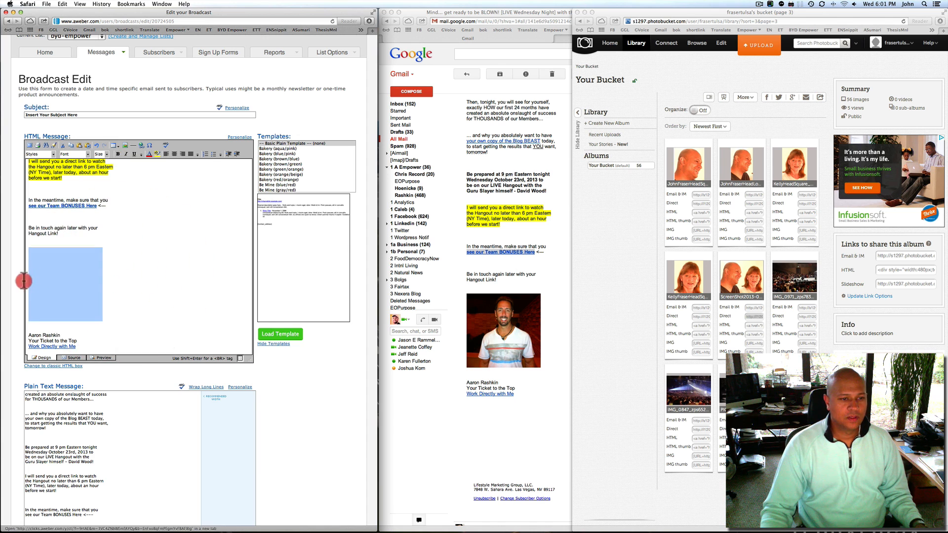
Resize the photo to 250 px wide with proportions kept, add a border, and apply
{"action": "left_click", "coordinate": [125, 145]}
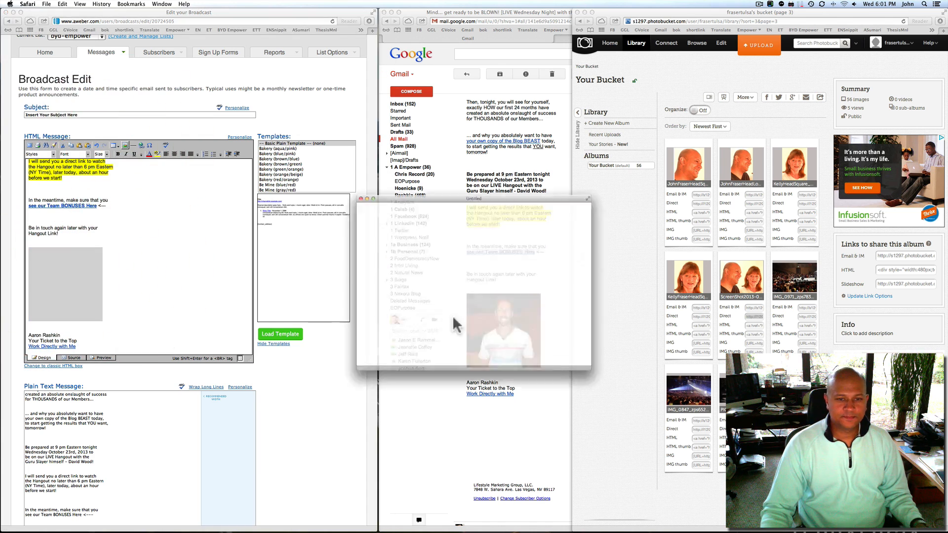
{"action": "left_click_drag", "start_coordinate": [472, 182], "coordinate": [429, 166]}
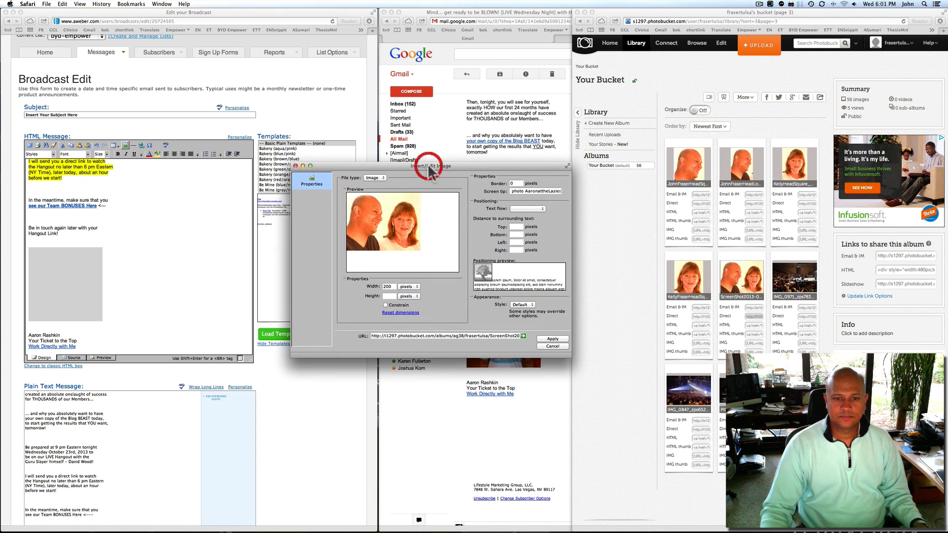
{"action": "double_click", "coordinate": [390, 286]}
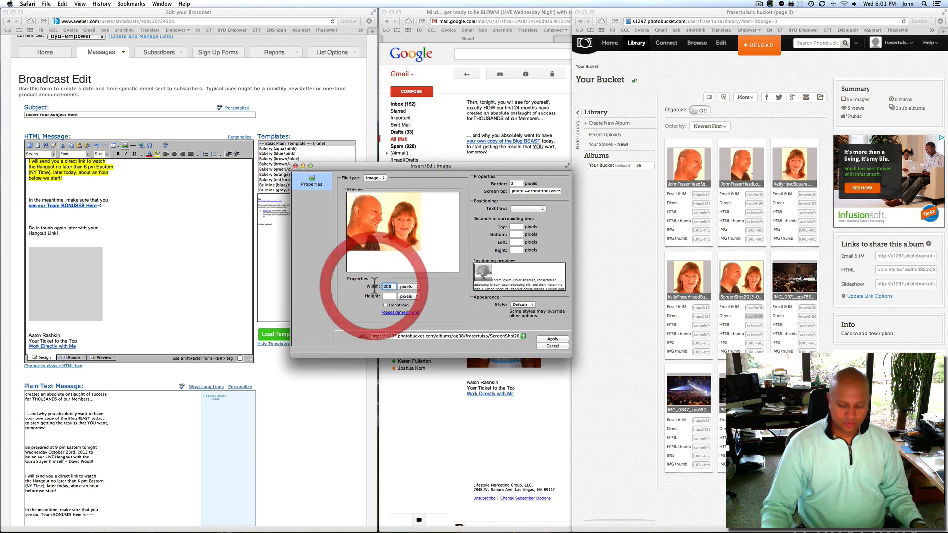
{"action": "type", "text": "250"}
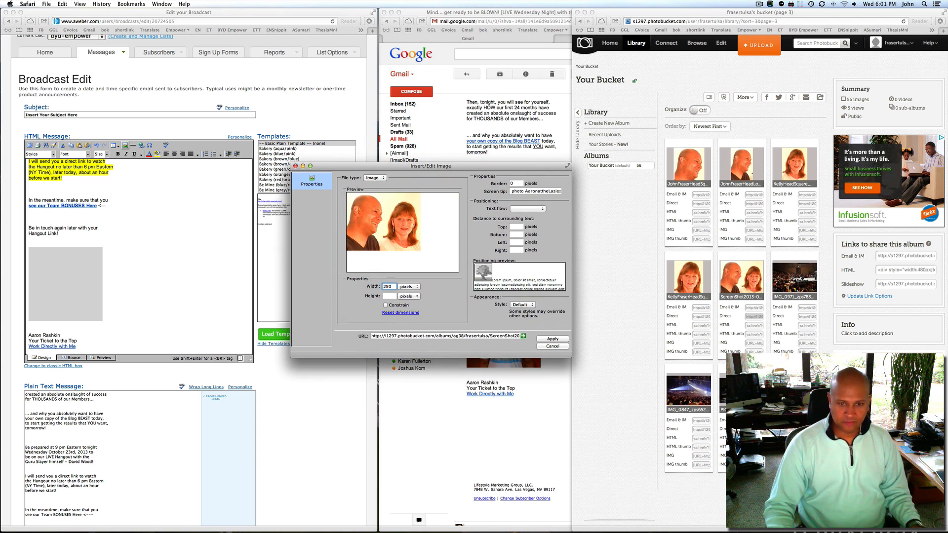
{"action": "left_click", "coordinate": [386, 305]}
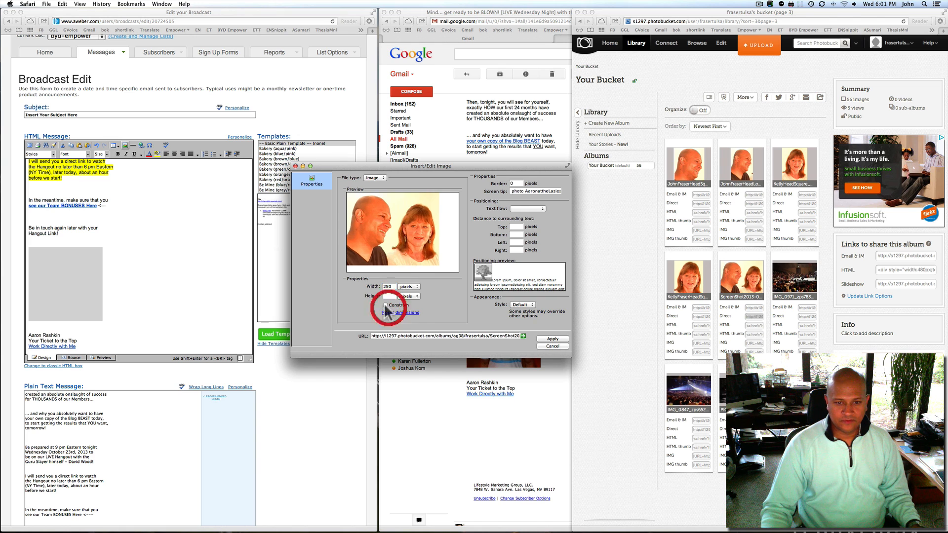
{"action": "left_click", "coordinate": [389, 296]}
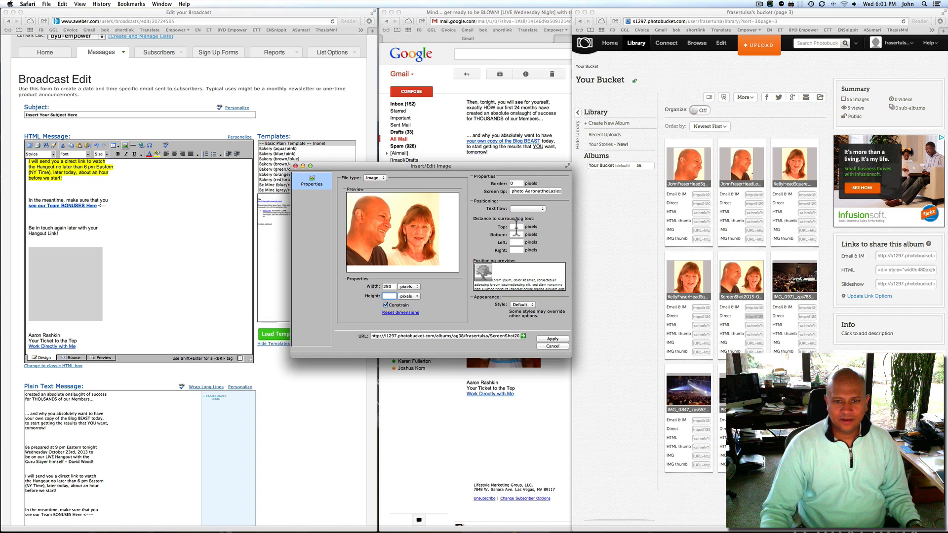
{"action": "left_click", "coordinate": [516, 227]}
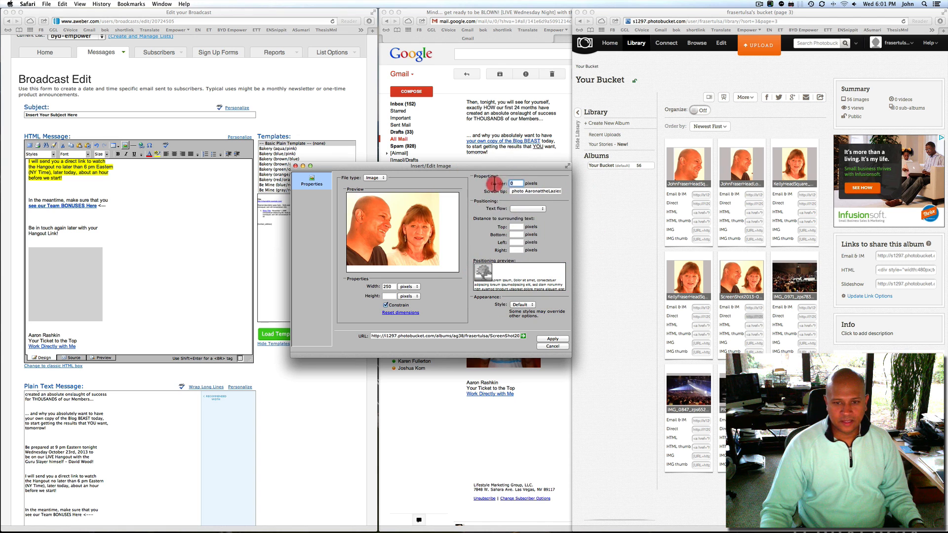
{"action": "left_click", "coordinate": [494, 183]}
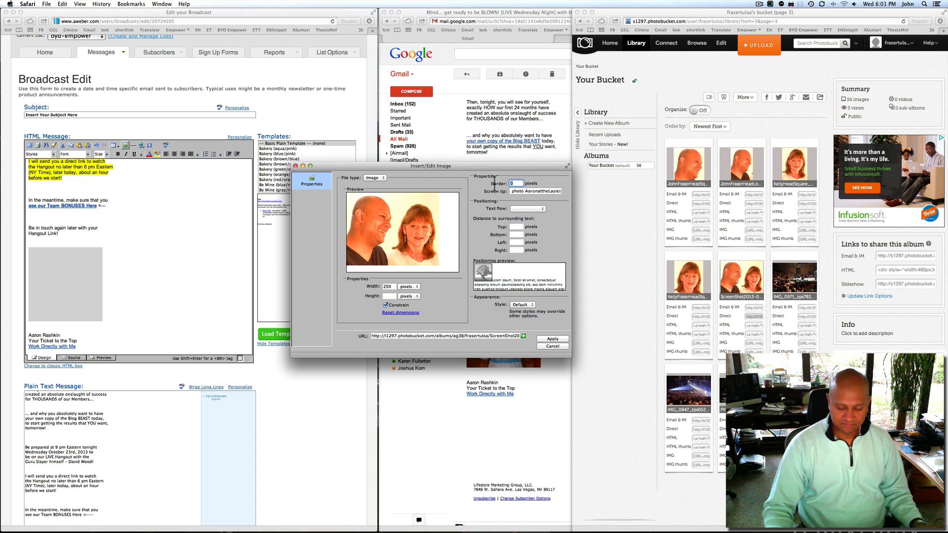
{"action": "left_click", "coordinate": [549, 339]}
{"action": "left_click", "coordinate": [165, 293]}
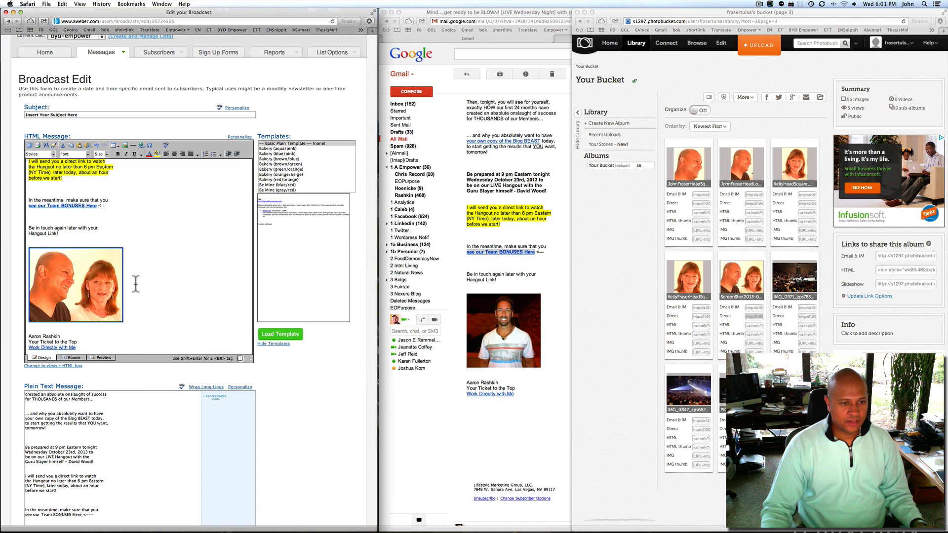
{"action": "left_click", "coordinate": [51, 279]}
{"action": "left_click", "coordinate": [202, 291]}
Replace the signature name with the new senders' names and change 'Me' to 'Us' in the closing link
{"action": "scroll", "coordinate": [160, 281], "scroll_direction": "down", "scroll_amount": 1}
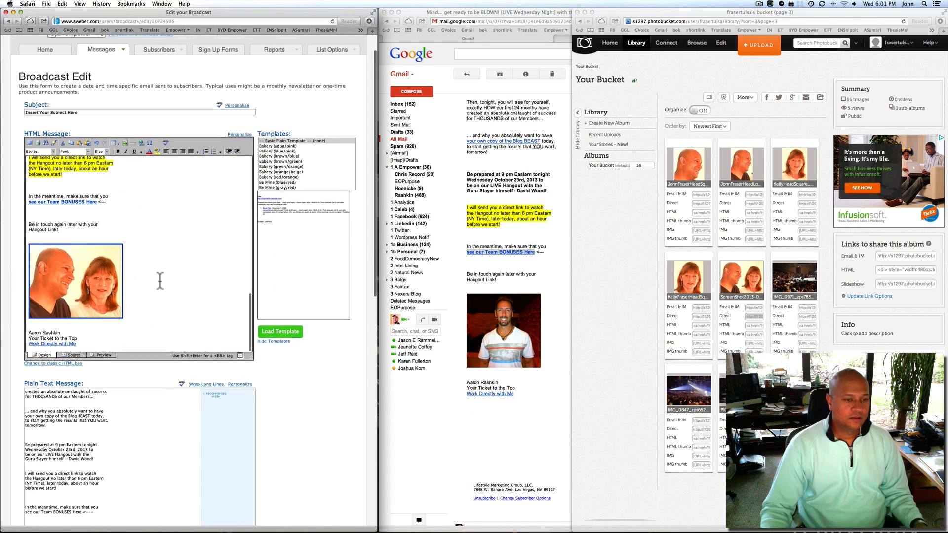
{"action": "scroll", "coordinate": [160, 280], "scroll_direction": "down", "scroll_amount": 2}
{"action": "left_click_drag", "start_coordinate": [59, 282], "coordinate": [28, 283]}
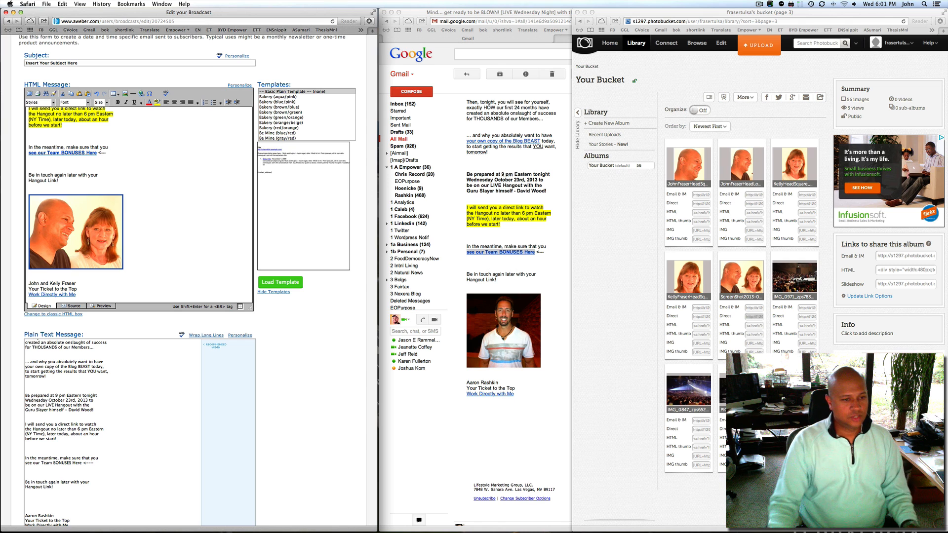
{"action": "double_click", "coordinate": [72, 295]}
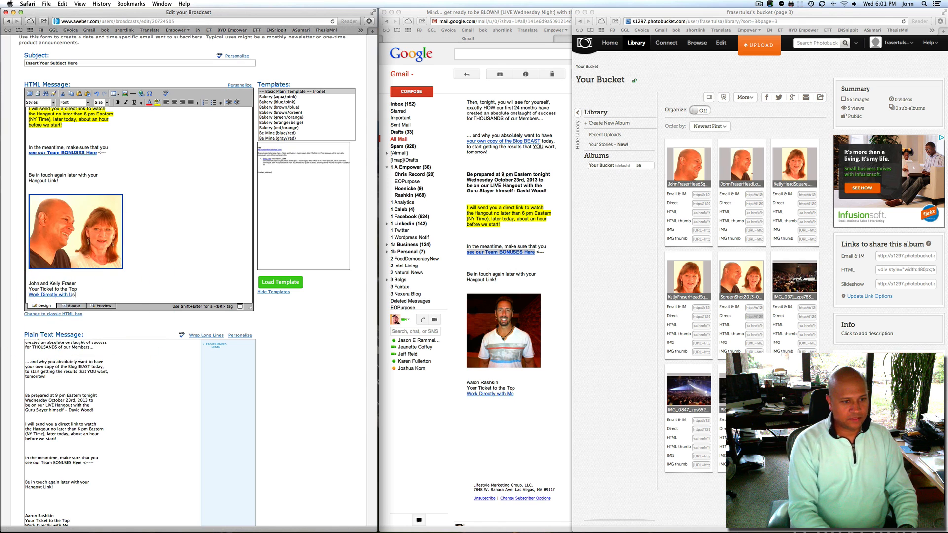
{"action": "left_click_drag", "start_coordinate": [75, 295], "coordinate": [22, 297]}
{"action": "left_click", "coordinate": [77, 294]}
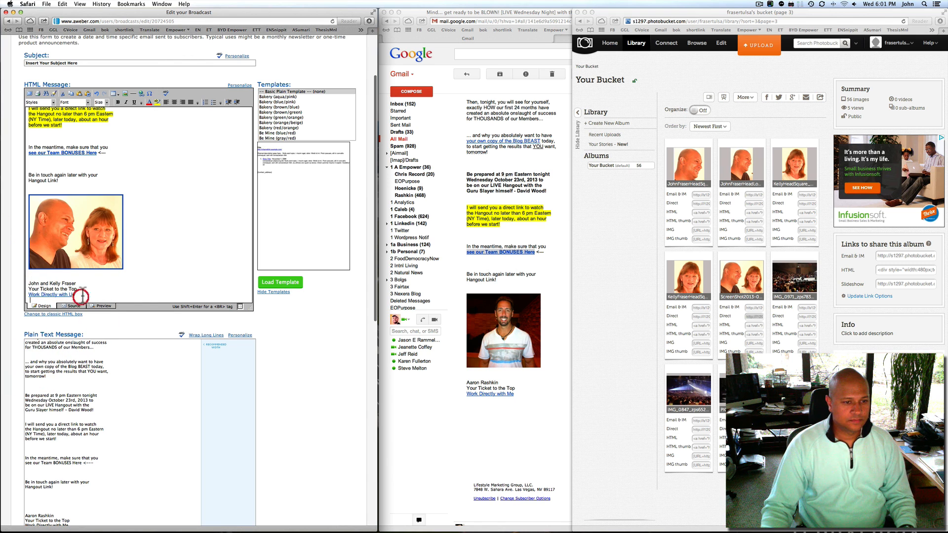
{"action": "left_click", "coordinate": [77, 294]}
{"action": "scroll", "coordinate": [541, 263], "scroll_direction": "down", "scroll_amount": 4}
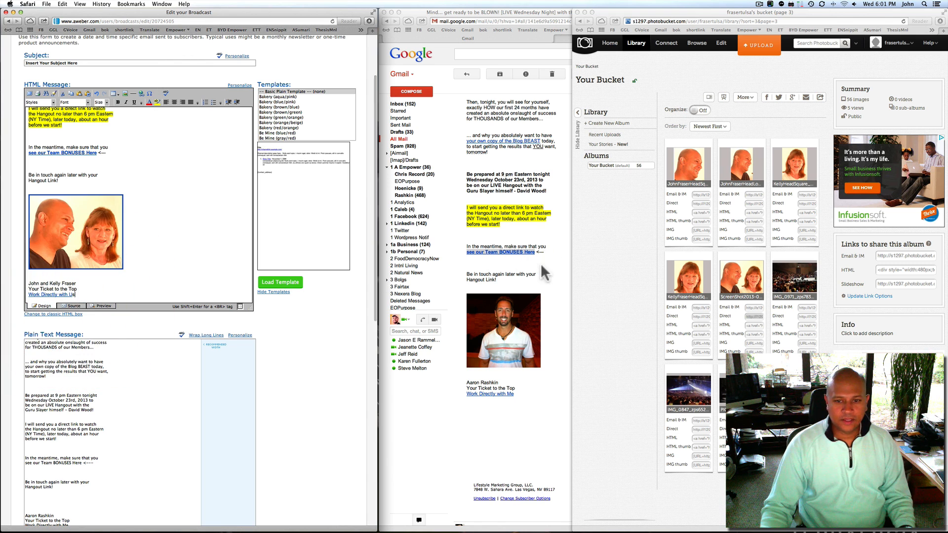
{"action": "left_click", "coordinate": [538, 300]}
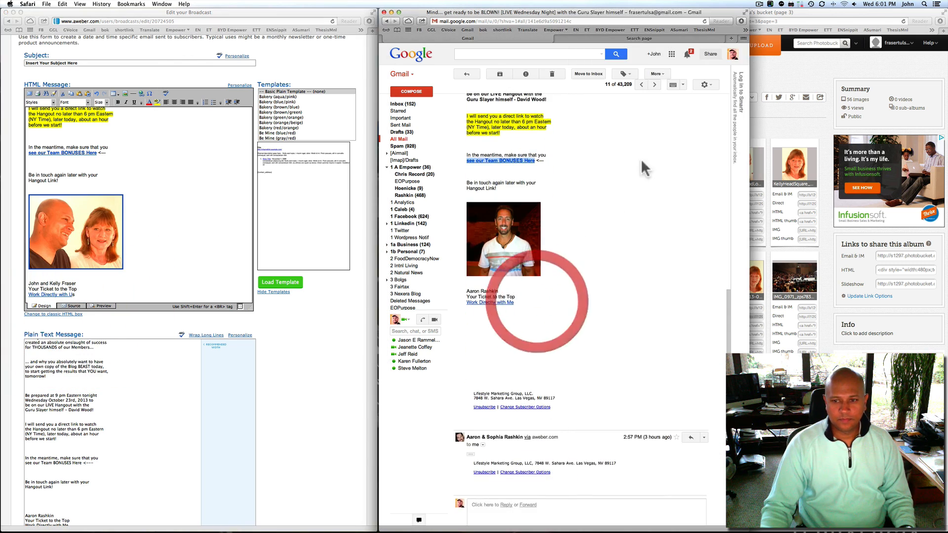
Open the Work Directly with Me link in a new window and pause its video
{"action": "right_click", "coordinate": [483, 302]}
{"action": "left_click", "coordinate": [499, 309]}
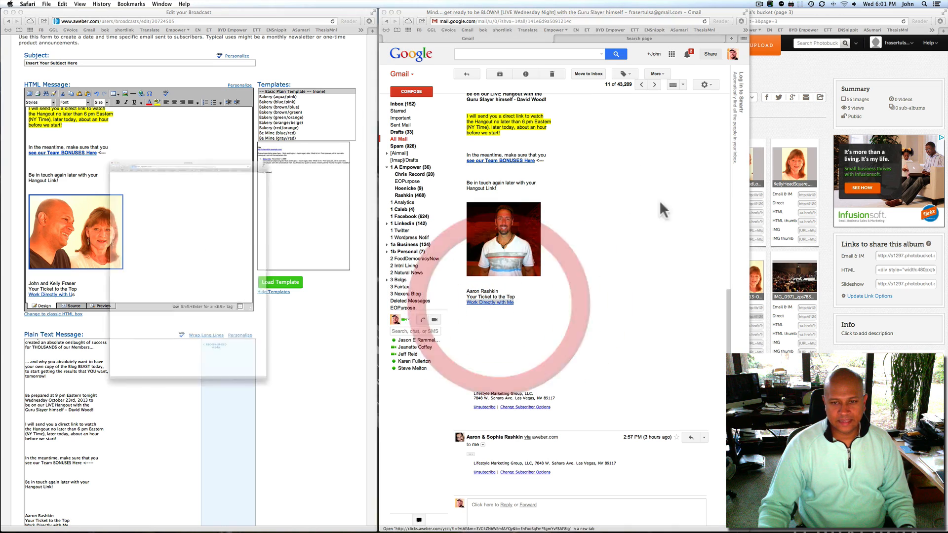
{"action": "left_click_drag", "start_coordinate": [131, 12], "coordinate": [704, 12]}
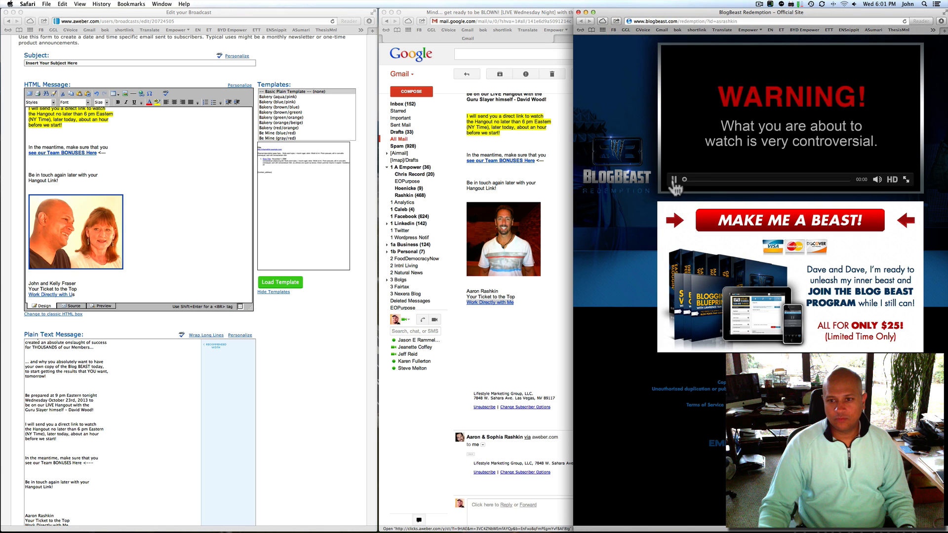
{"action": "left_click", "coordinate": [673, 180]}
{"action": "left_click", "coordinate": [684, 22]}
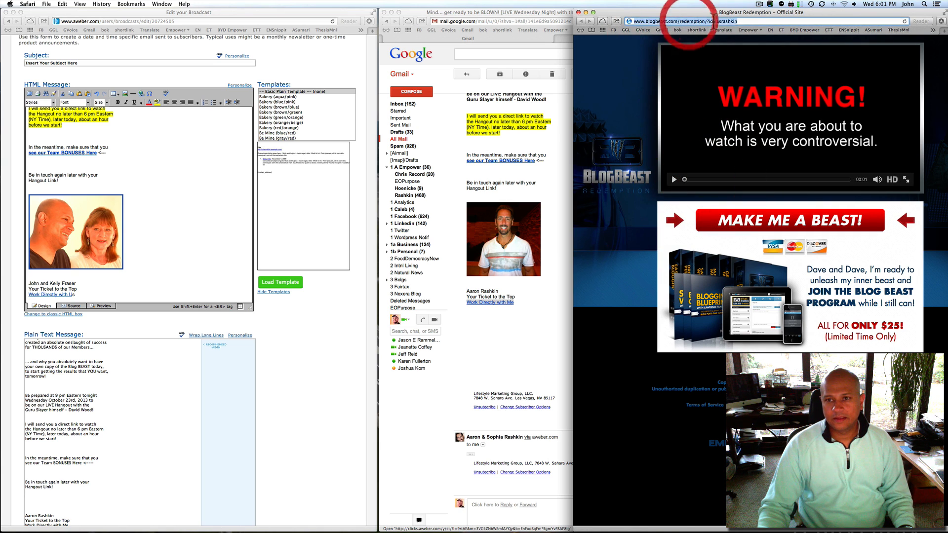
{"action": "left_click", "coordinate": [716, 21]}
{"action": "left_click_drag", "start_coordinate": [717, 21], "coordinate": [758, 22]}
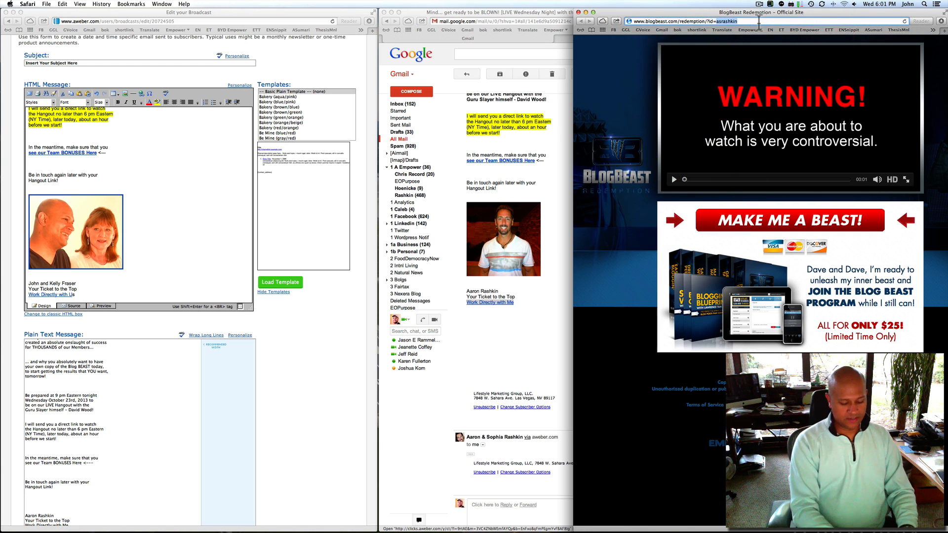
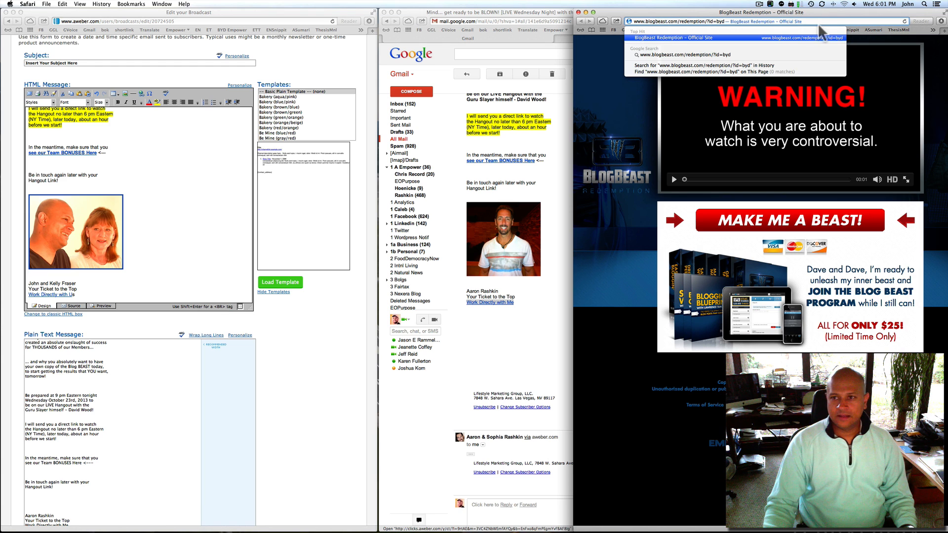
{"action": "left_click", "coordinate": [817, 36]}
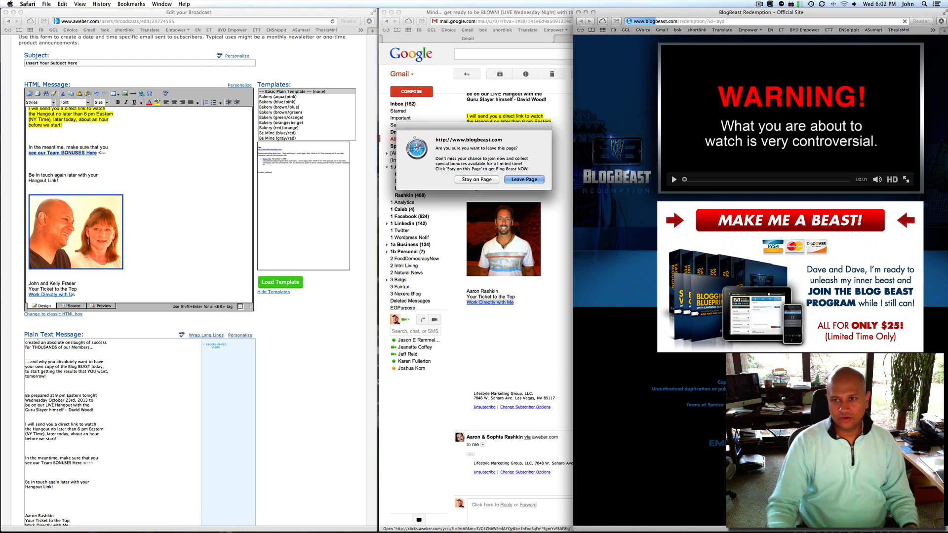
{"action": "left_click", "coordinate": [524, 179]}
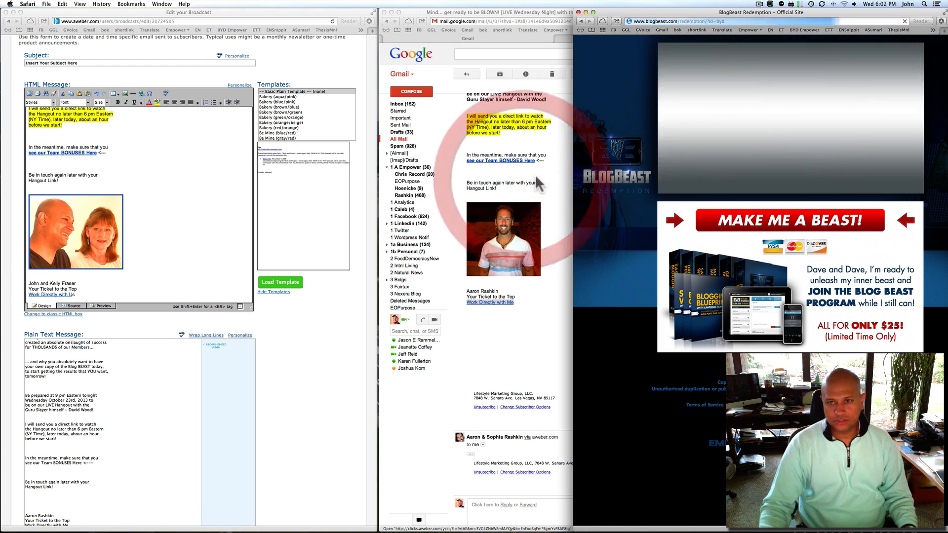
Copy the new redemption page address and close the BlogBeast window
{"action": "left_click", "coordinate": [736, 21]}
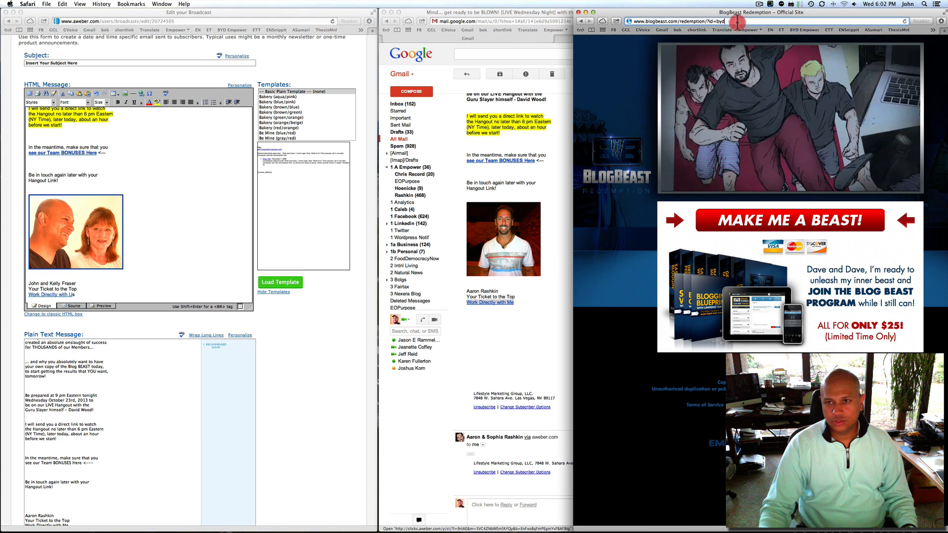
{"action": "right_click", "coordinate": [682, 22]}
{"action": "left_click", "coordinate": [703, 63]}
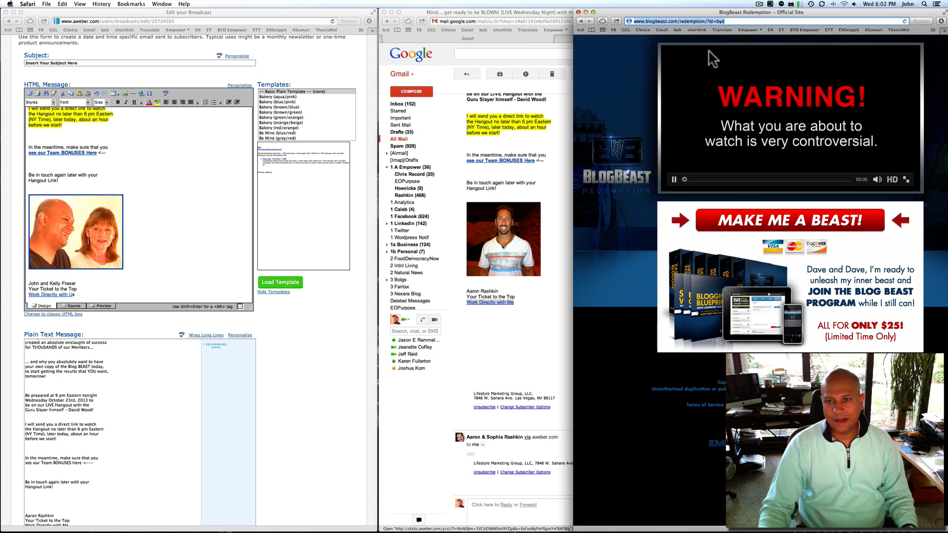
{"action": "left_click", "coordinate": [579, 13]}
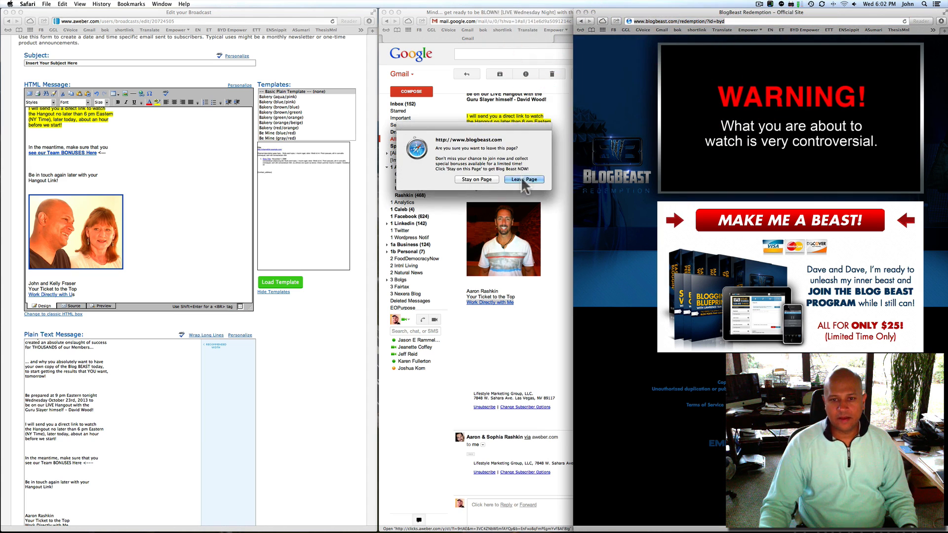
{"action": "left_click", "coordinate": [524, 180]}
{"action": "left_click", "coordinate": [75, 296]}
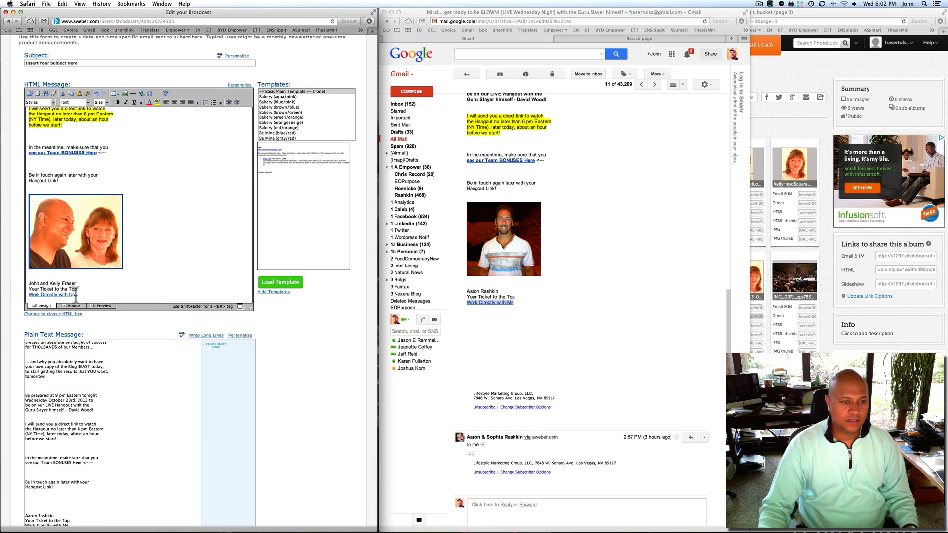
{"action": "left_click_drag", "start_coordinate": [76, 295], "coordinate": [30, 295]}
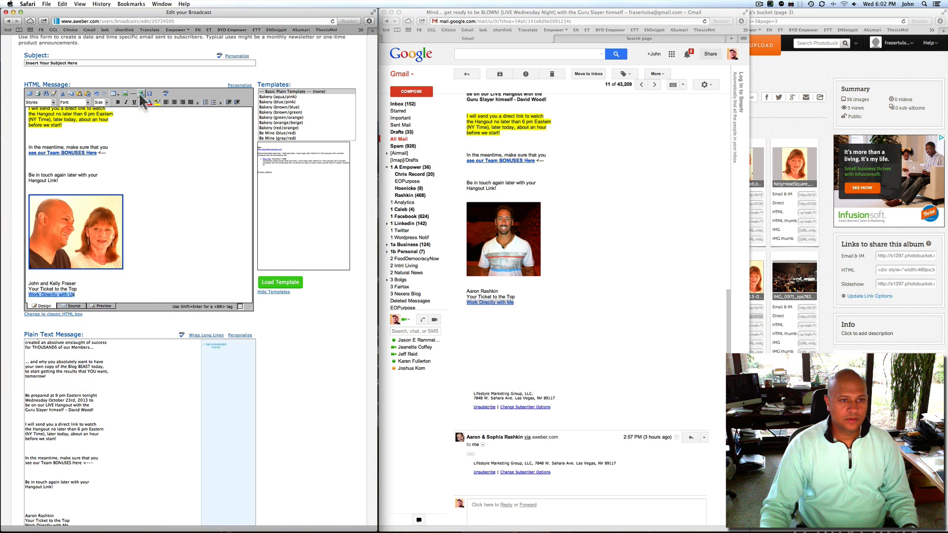
{"action": "left_click", "coordinate": [141, 94]}
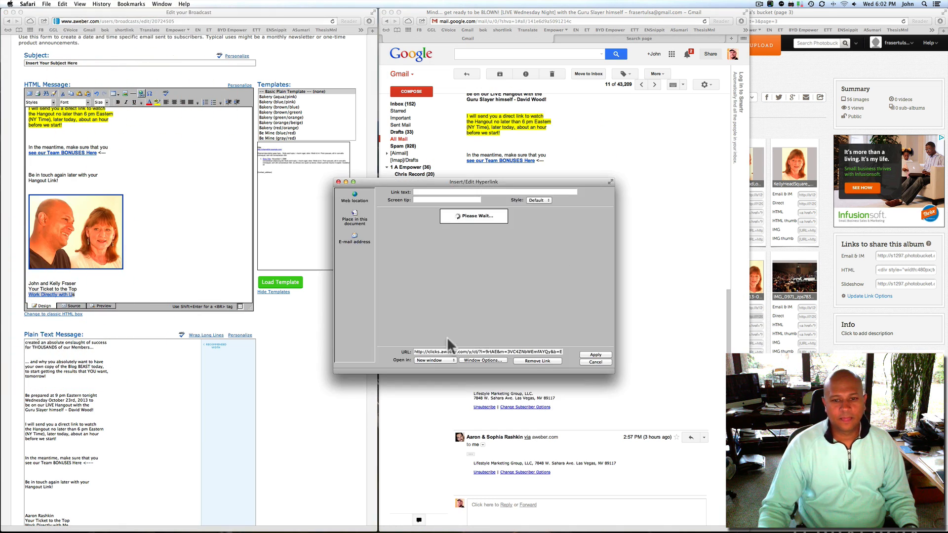
{"action": "left_click", "coordinate": [447, 351]}
{"action": "key", "text": "super+v"}
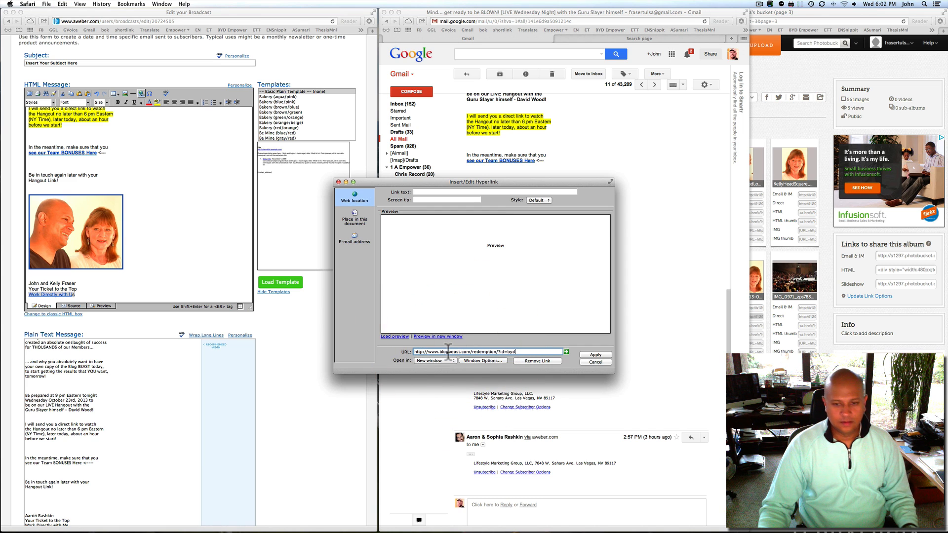
{"action": "left_click", "coordinate": [593, 357]}
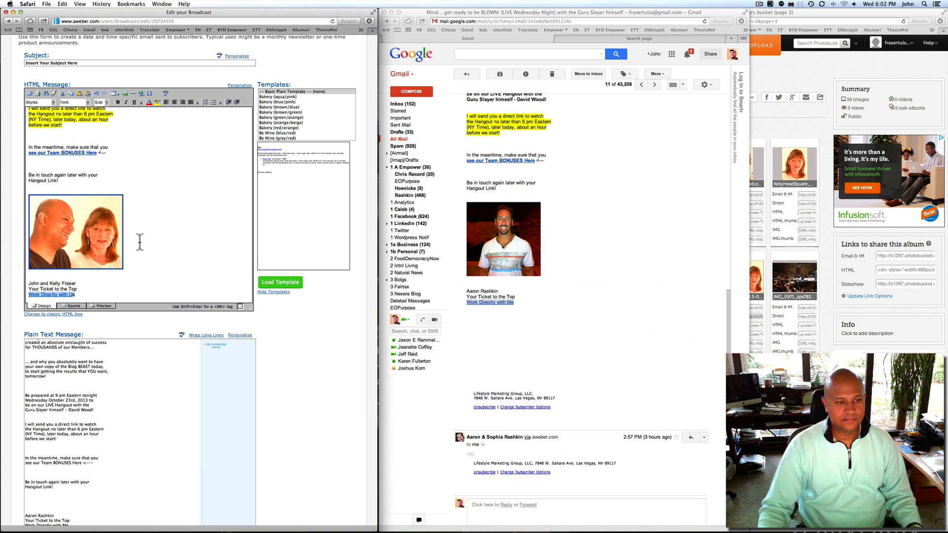
{"action": "scroll", "coordinate": [140, 241], "scroll_direction": "down", "scroll_amount": 5}
{"action": "scroll", "coordinate": [140, 241], "scroll_direction": "down", "scroll_amount": 5}
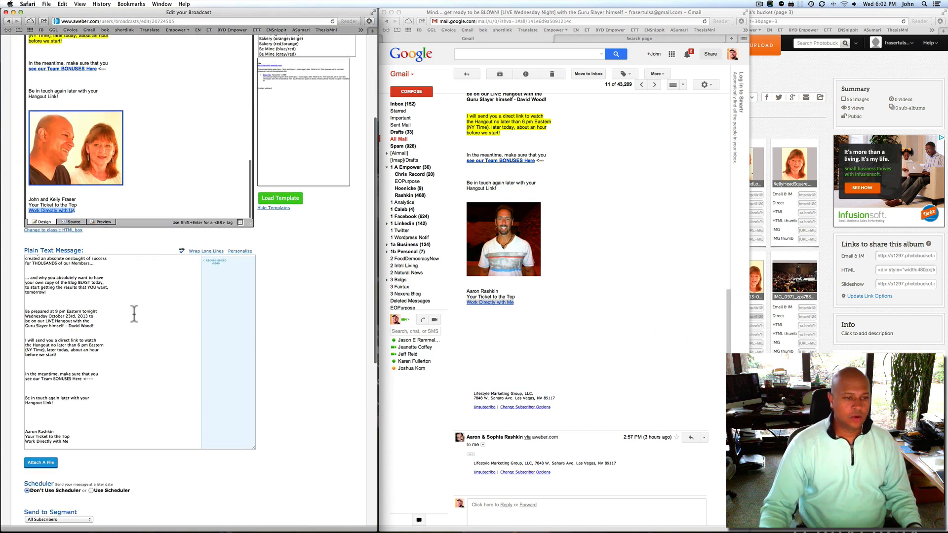
{"action": "scroll", "coordinate": [109, 274], "scroll_direction": "up", "scroll_amount": 10}
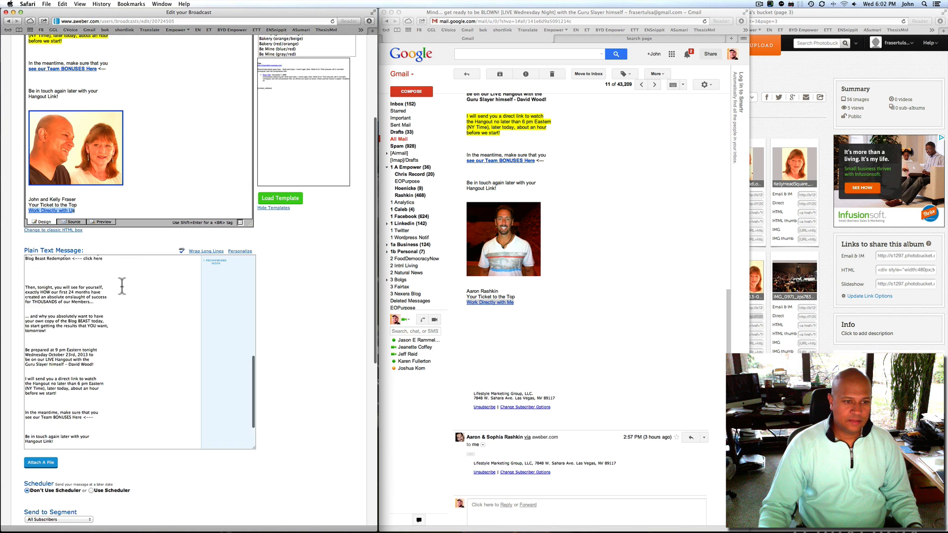
{"action": "scroll", "coordinate": [120, 287], "scroll_direction": "up", "scroll_amount": 10}
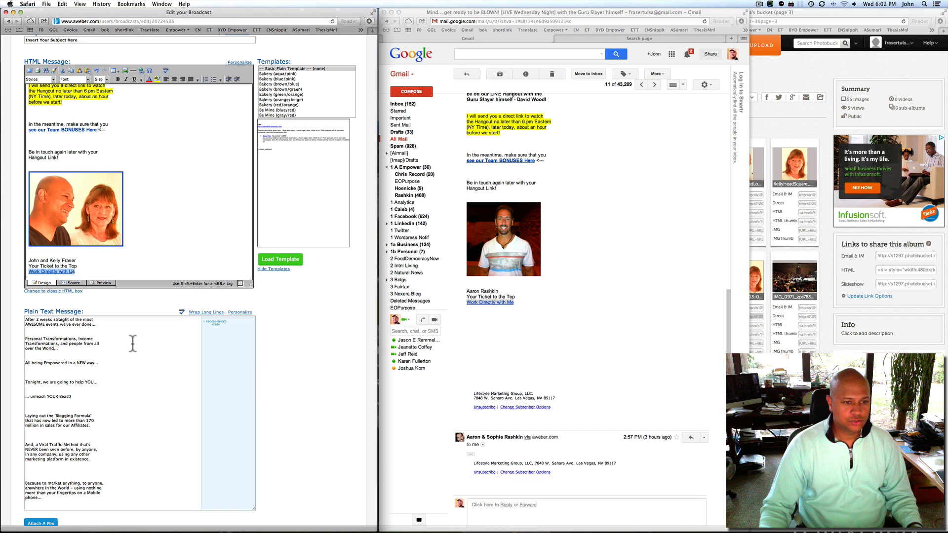
{"action": "scroll", "coordinate": [88, 333], "scroll_direction": "up", "scroll_amount": 2}
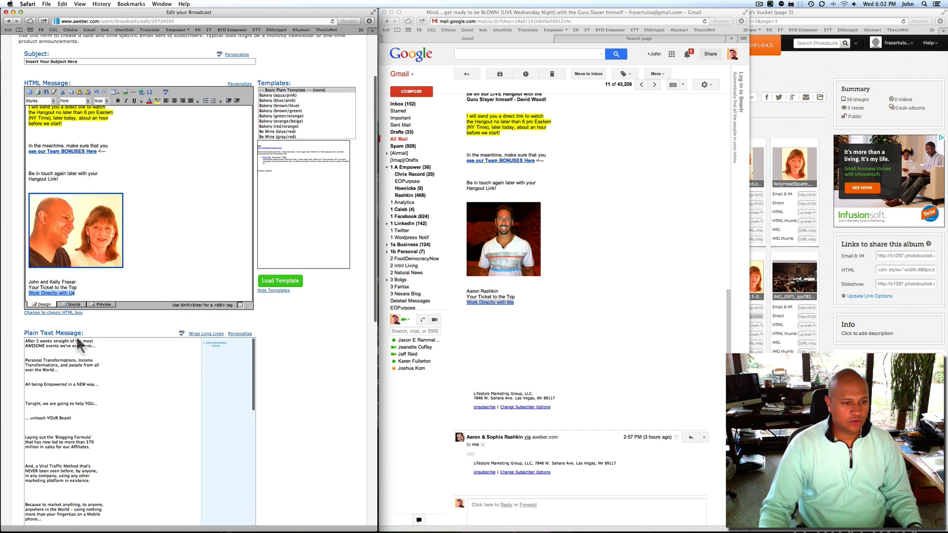
{"action": "scroll", "coordinate": [21, 337], "scroll_direction": "down", "scroll_amount": 5}
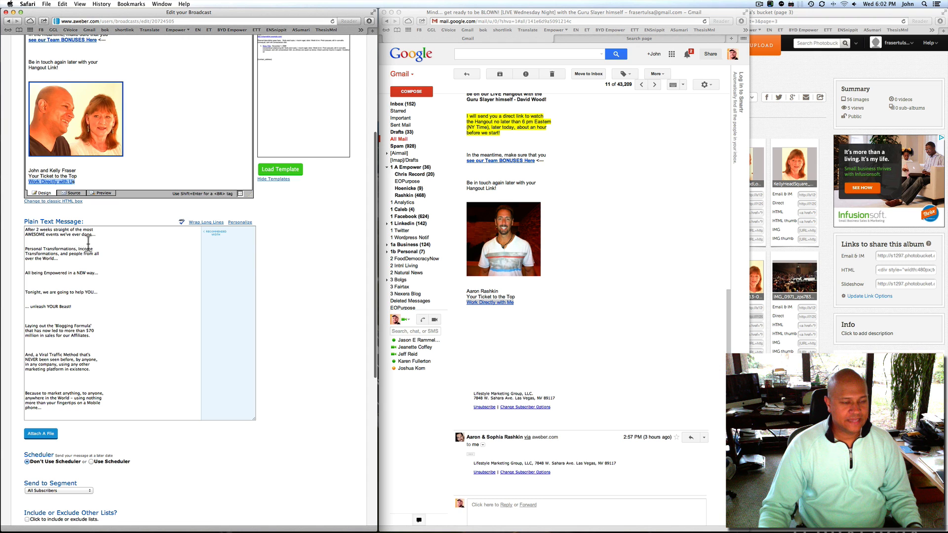
{"action": "scroll", "coordinate": [89, 242], "scroll_direction": "up", "scroll_amount": 1}
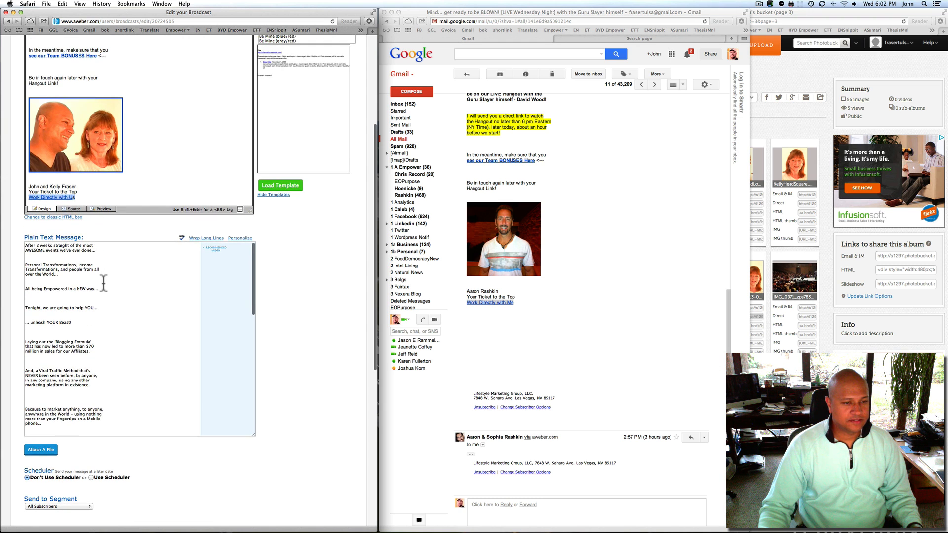
{"action": "scroll", "coordinate": [103, 283], "scroll_direction": "down", "scroll_amount": 2}
{"action": "scroll", "coordinate": [103, 284], "scroll_direction": "up", "scroll_amount": 2}
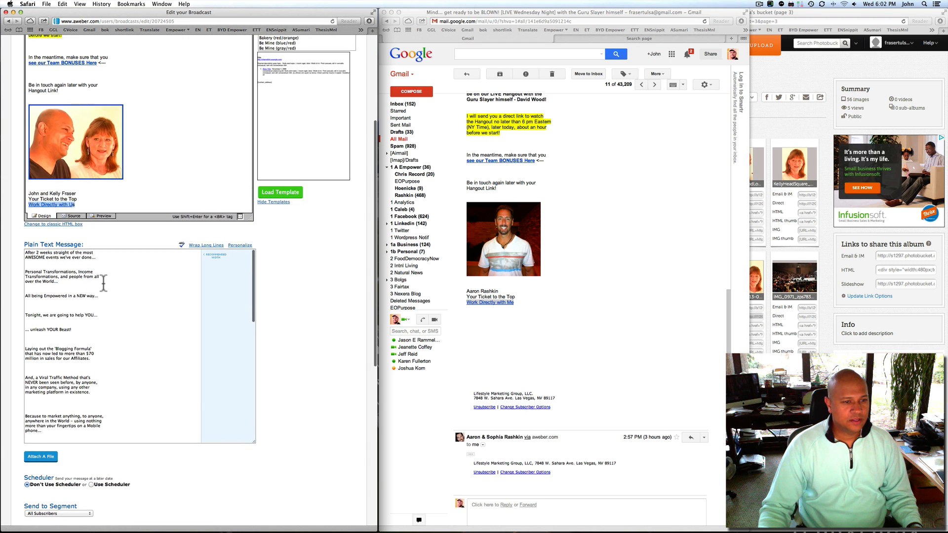
{"action": "scroll", "coordinate": [543, 227], "scroll_direction": "up", "scroll_amount": 10}
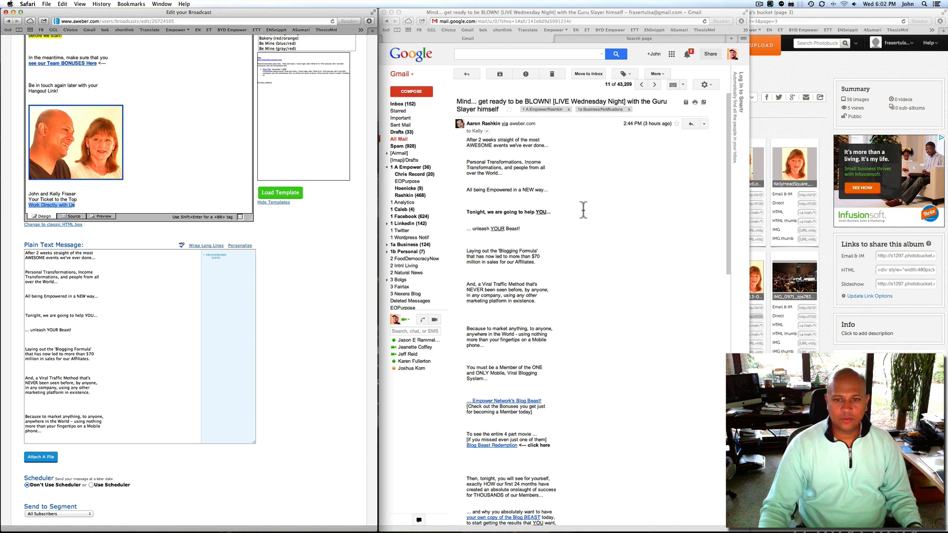
{"action": "scroll", "coordinate": [562, 185], "scroll_direction": "down", "scroll_amount": 2}
{"action": "scroll", "coordinate": [562, 186], "scroll_direction": "down", "scroll_amount": 5}
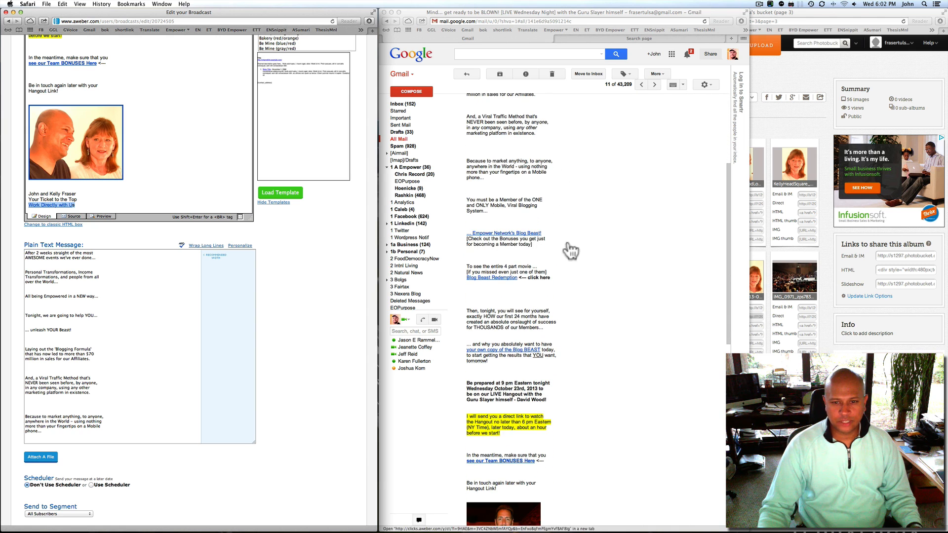
{"action": "scroll", "coordinate": [125, 296], "scroll_direction": "down", "scroll_amount": 5}
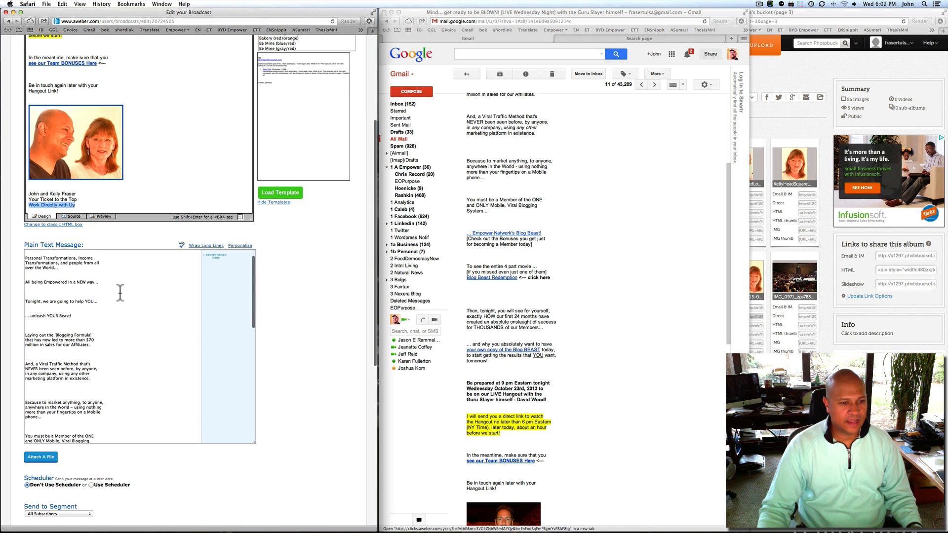
{"action": "scroll", "coordinate": [120, 292], "scroll_direction": "down", "scroll_amount": 3}
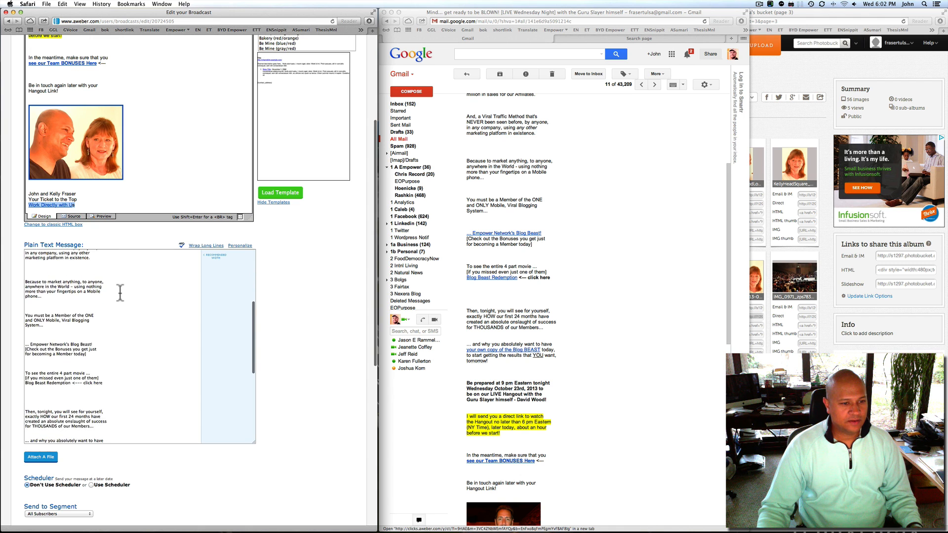
{"action": "scroll", "coordinate": [121, 293], "scroll_direction": "down", "scroll_amount": 4}
Add '--->' and the redemption link below the Member today line
{"action": "left_click", "coordinate": [87, 292]}
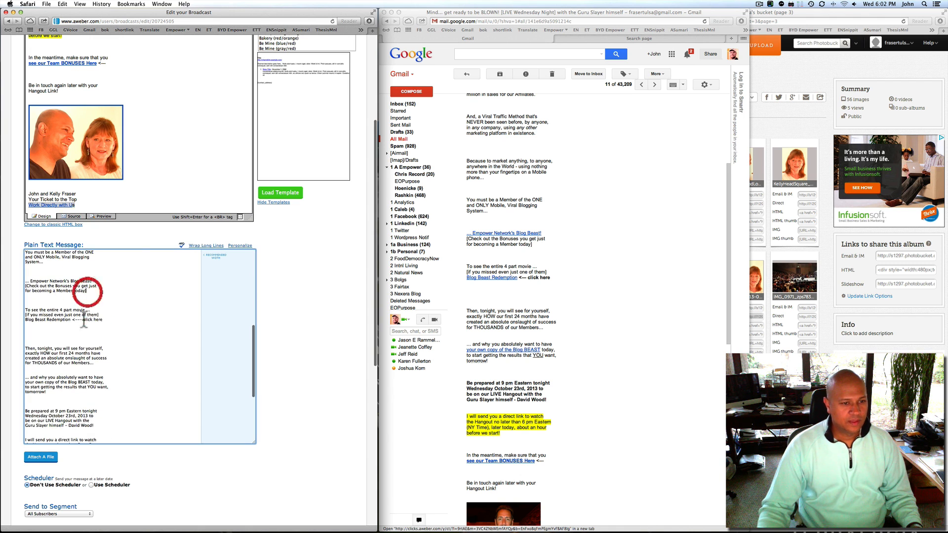
{"action": "key", "text": "Return"}
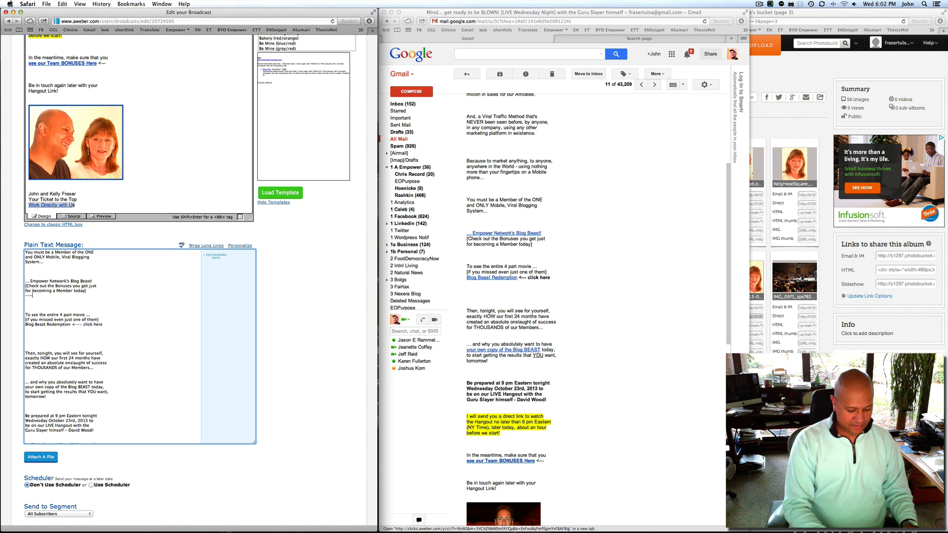
{"action": "type", "text": "--->"}
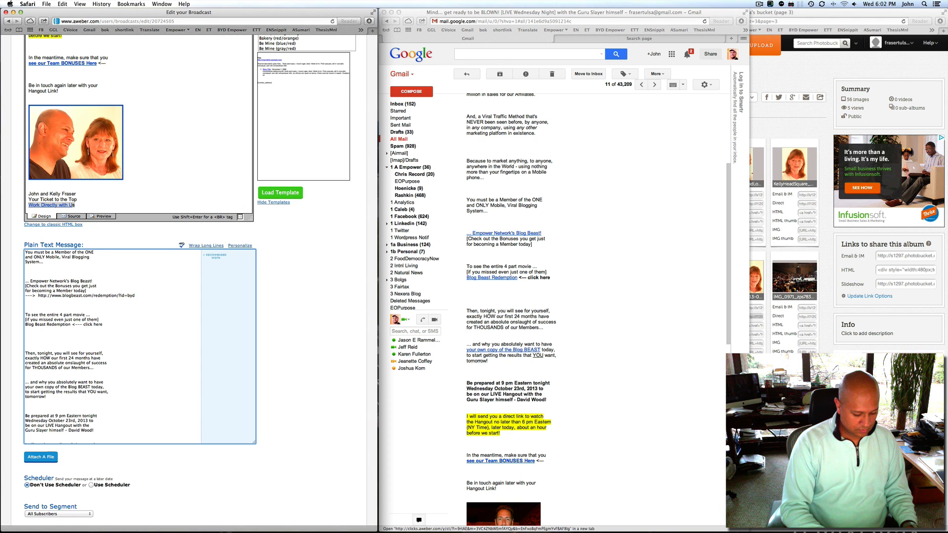
{"action": "key", "text": "super+comma"}
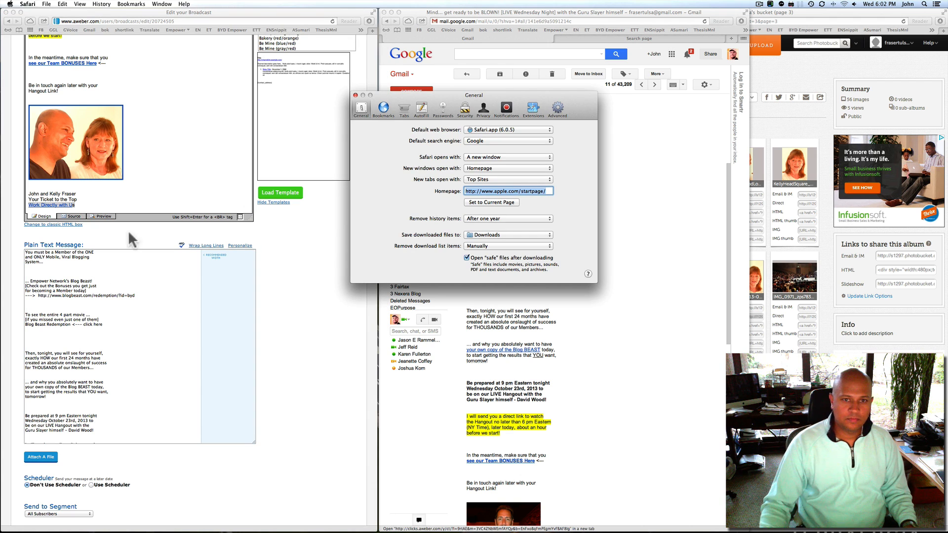
{"action": "left_click", "coordinate": [355, 95]}
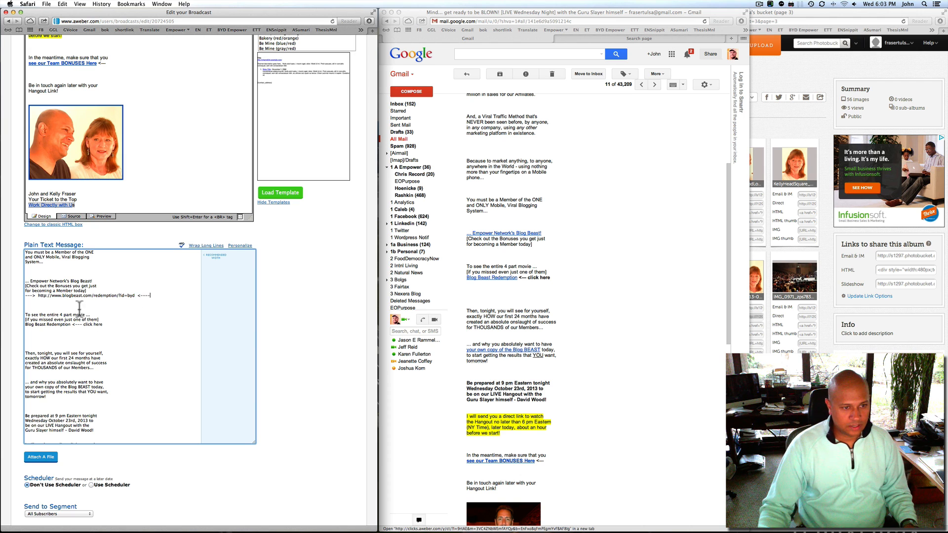
Put a blank line above the Member today redemption link line
{"action": "left_click", "coordinate": [96, 290]}
{"action": "key", "text": "Return"}
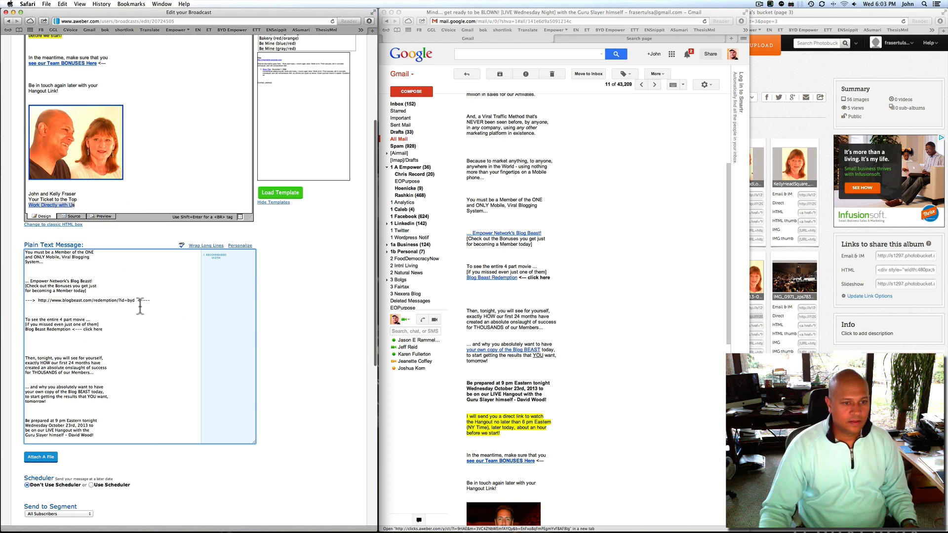
{"action": "left_click_drag", "start_coordinate": [142, 300], "coordinate": [26, 300]}
{"action": "key", "text": "super+c"}
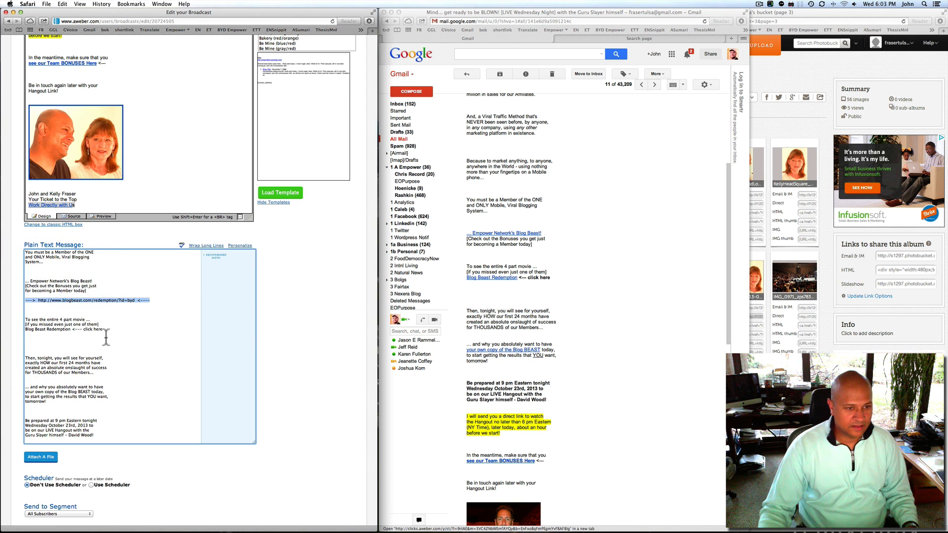
{"action": "scroll", "coordinate": [568, 260], "scroll_direction": "down", "scroll_amount": 2}
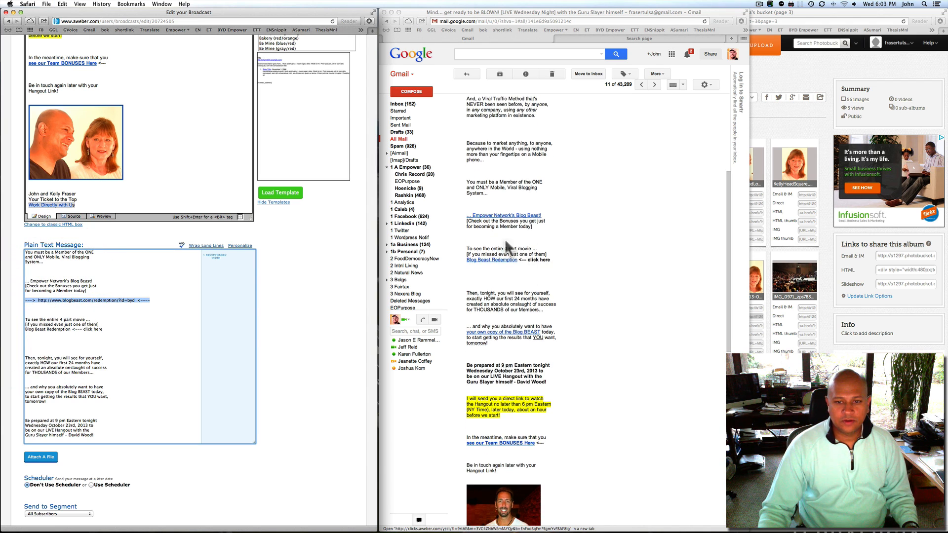
{"action": "left_click", "coordinate": [101, 328]}
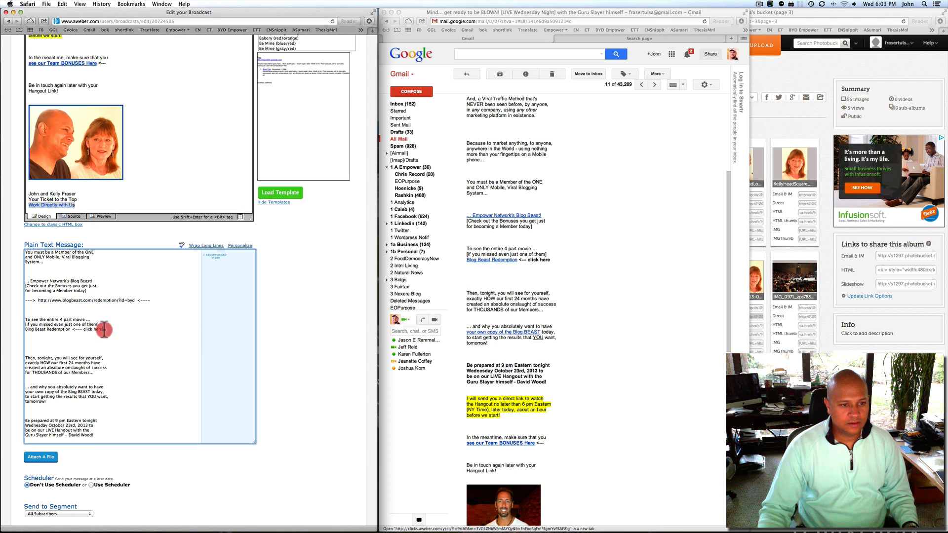
Move 'click here' onto its own line, remove its arrow, and paste the redemption link after it
{"action": "left_click", "coordinate": [73, 329]}
{"action": "key", "text": "Return"}
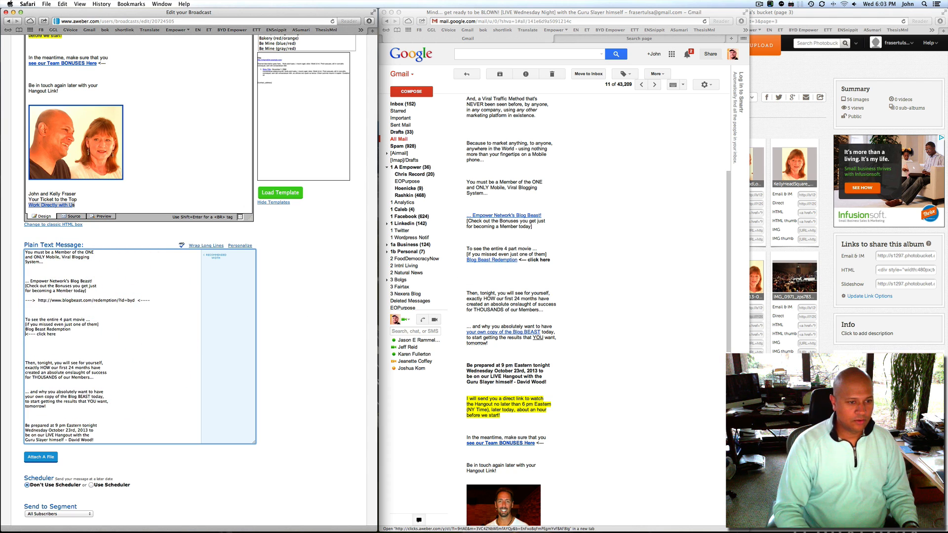
{"action": "scroll", "coordinate": [82, 353], "scroll_direction": "left", "scroll_amount": 1}
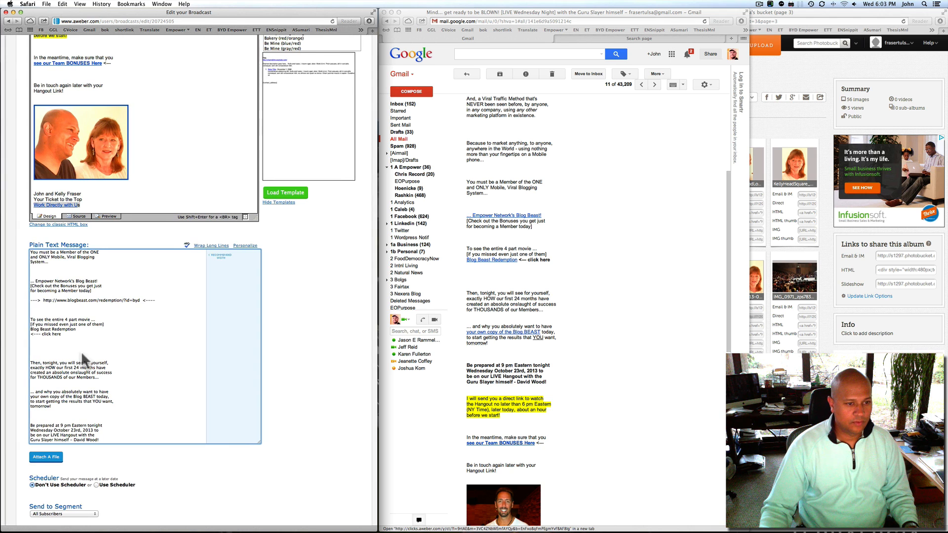
{"action": "scroll", "coordinate": [42, 333], "scroll_direction": "right", "scroll_amount": 1}
{"action": "left_click", "coordinate": [39, 334]}
{"action": "left_click", "coordinate": [38, 334]}
{"action": "key", "text": "BackSpace"}
{"action": "key", "text": "BackSpace"}
{"action": "key", "text": "BackSpace"}
{"action": "key", "text": "BackSpace"}
{"action": "key", "text": "BackSpace"}
{"action": "key", "text": "BackSpace"}
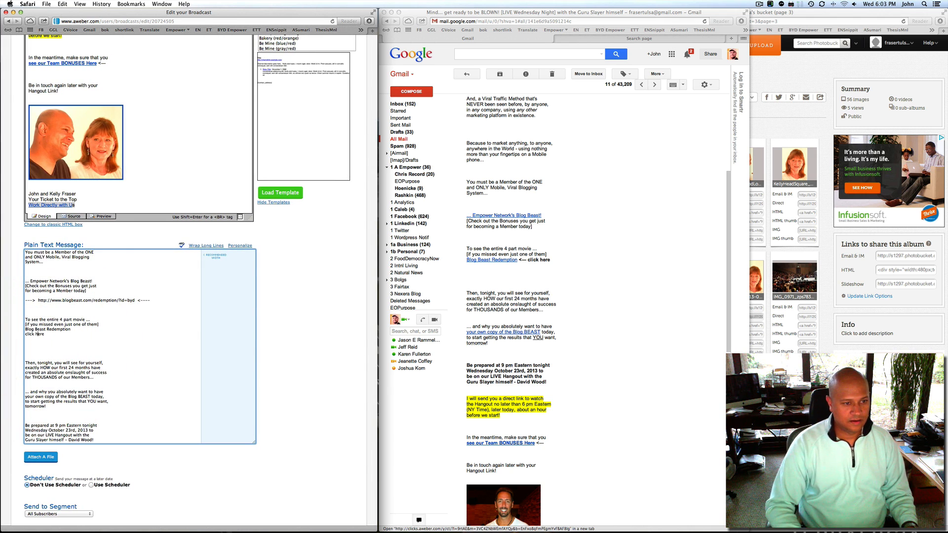
{"action": "key", "text": "super+v"}
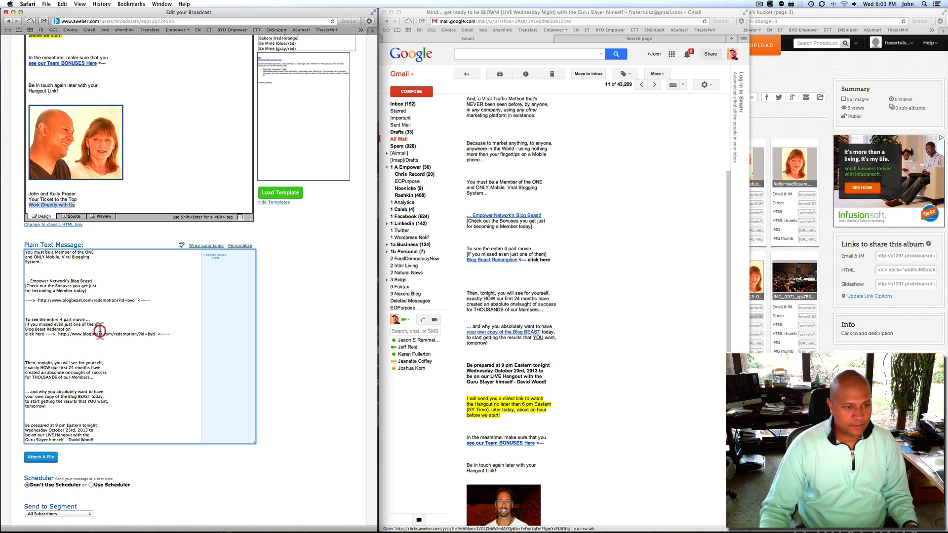
{"action": "key", "text": "Return"}
Paste the redemption link on a new line below the Blog BEAST today line
{"action": "scroll", "coordinate": [559, 280], "scroll_direction": "down", "scroll_amount": 5}
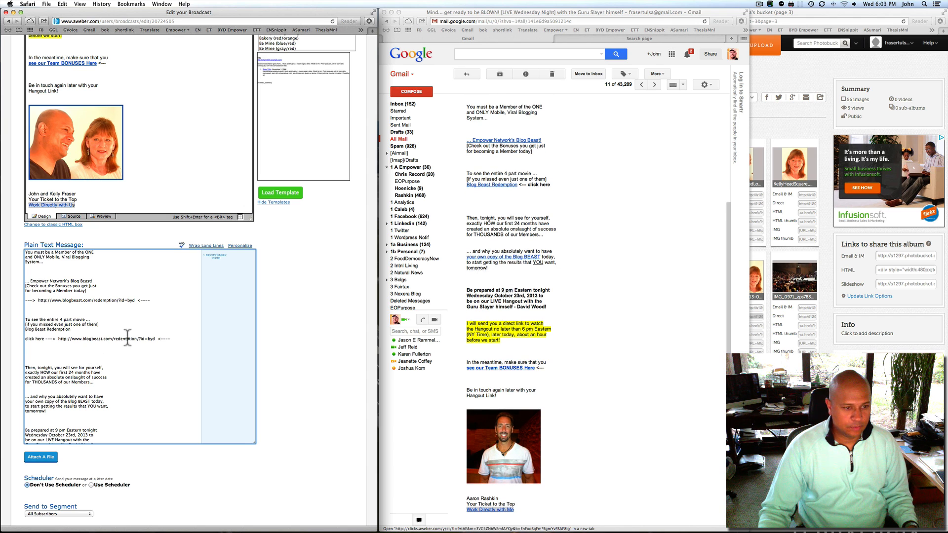
{"action": "scroll", "coordinate": [128, 336], "scroll_direction": "down", "scroll_amount": 4}
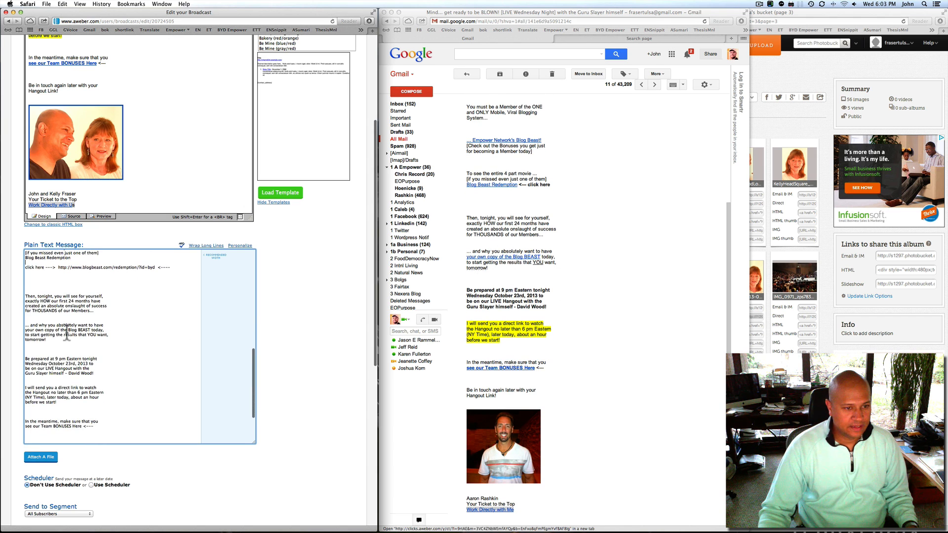
{"action": "left_click", "coordinate": [109, 330]}
{"action": "key", "text": "Return"}
{"action": "key", "text": "Return"}
{"action": "key", "text": "super+v"}
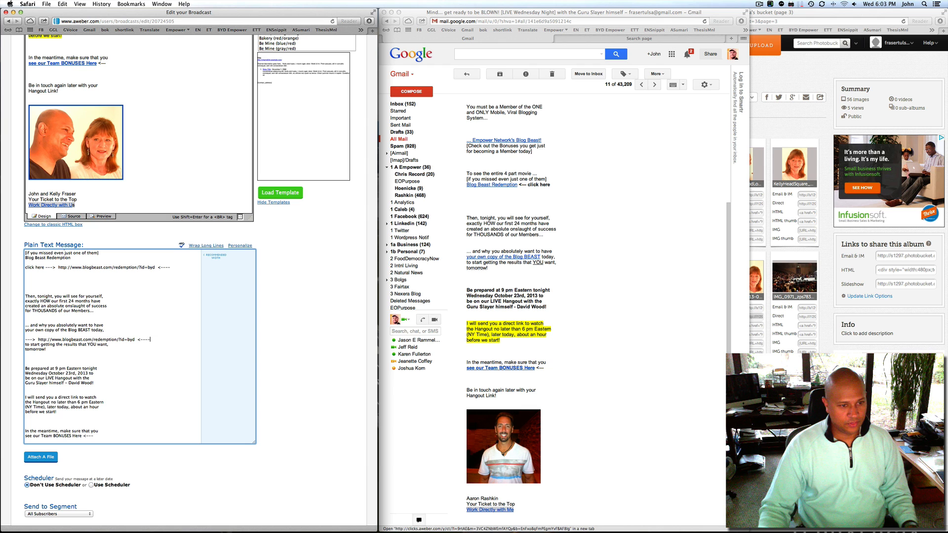
{"action": "key", "text": "Return"}
{"action": "scroll", "coordinate": [157, 330], "scroll_direction": "down", "scroll_amount": 3}
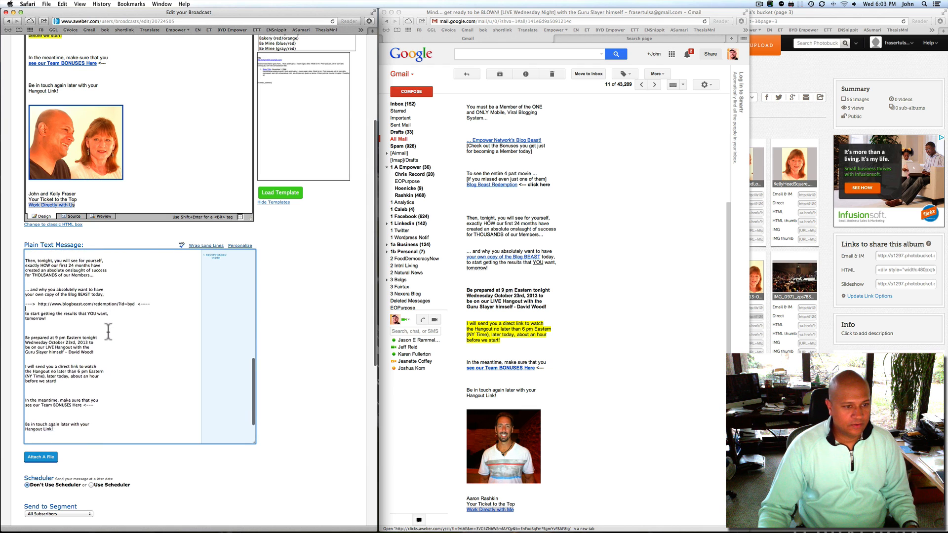
{"action": "scroll", "coordinate": [560, 314], "scroll_direction": "down", "scroll_amount": 3}
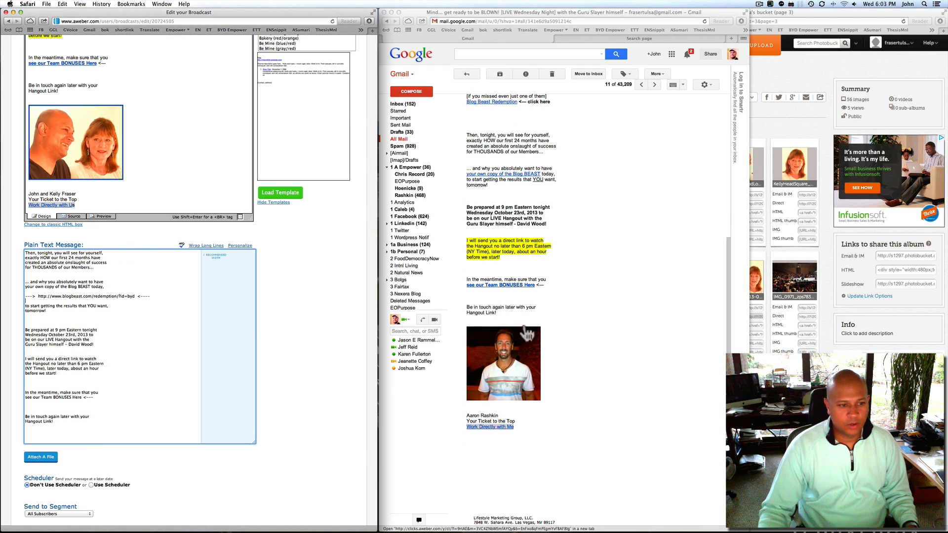
{"action": "scroll", "coordinate": [119, 364], "scroll_direction": "down", "scroll_amount": 2}
{"action": "left_click", "coordinate": [92, 367]}
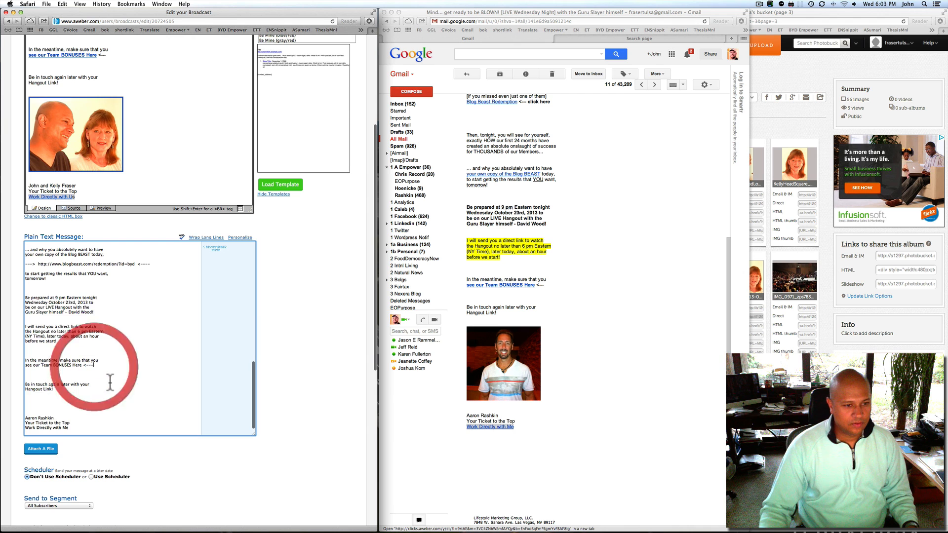
Add a blank line below Team BONUSES, then open Gmail's 'see our Team BONUSES Here' link in a new window
{"action": "key", "text": "Return"}
{"action": "key", "text": "Return"}
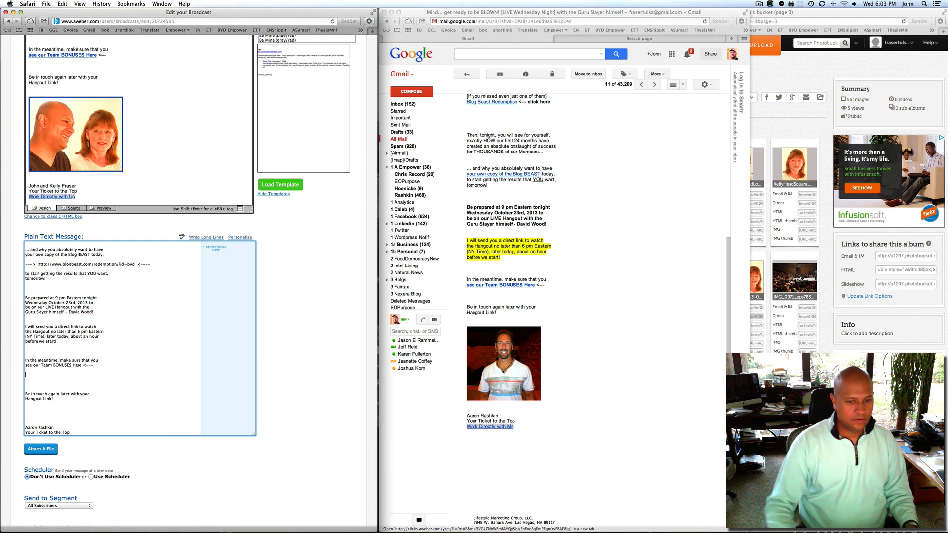
{"action": "left_click", "coordinate": [601, 270]}
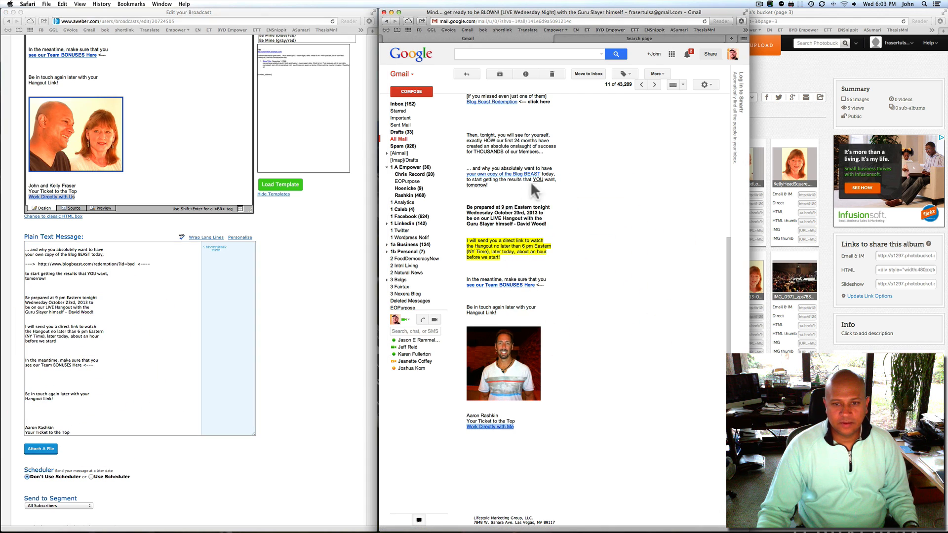
{"action": "scroll", "coordinate": [567, 250], "scroll_direction": "up", "scroll_amount": 5}
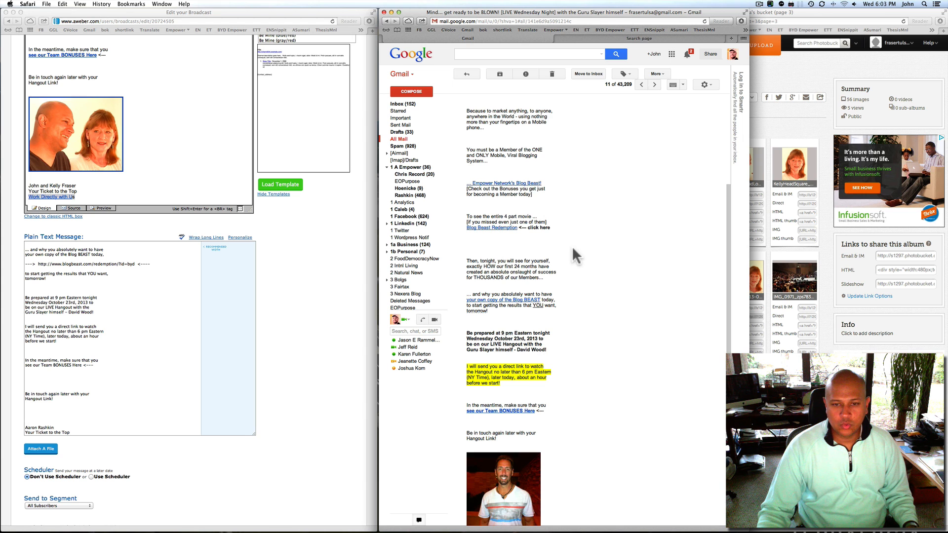
{"action": "left_click", "coordinate": [572, 246]}
{"action": "scroll", "coordinate": [513, 254], "scroll_direction": "down", "scroll_amount": 1}
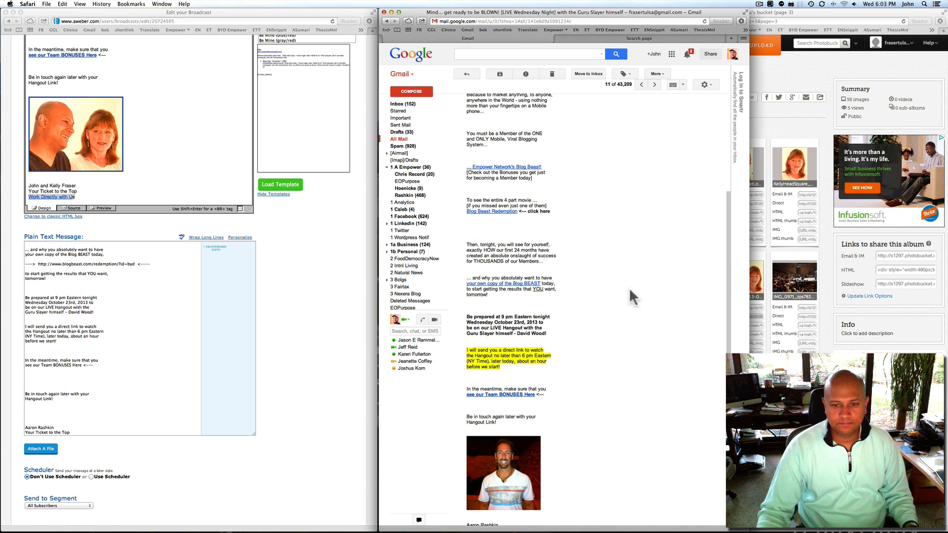
{"action": "scroll", "coordinate": [567, 279], "scroll_direction": "down", "scroll_amount": 3}
{"action": "right_click", "coordinate": [501, 305]}
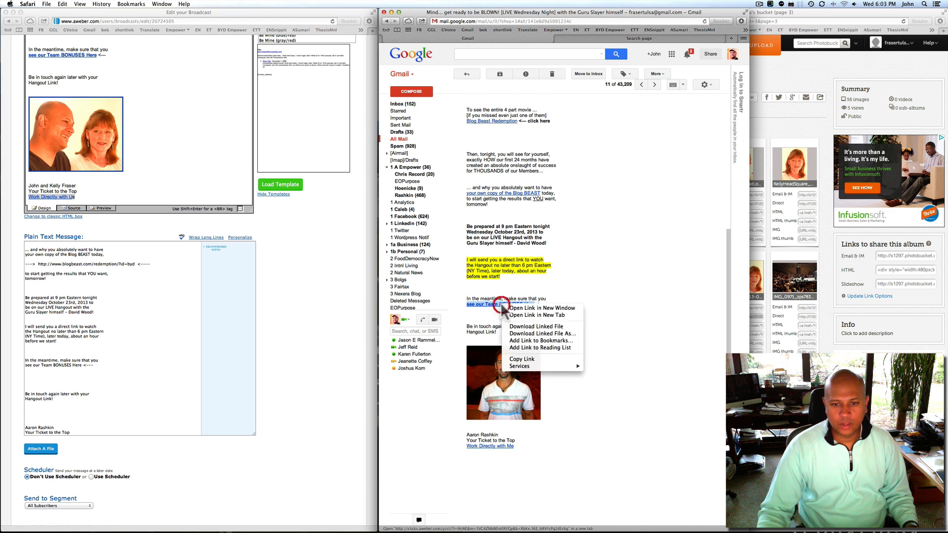
{"action": "left_click", "coordinate": [518, 306]}
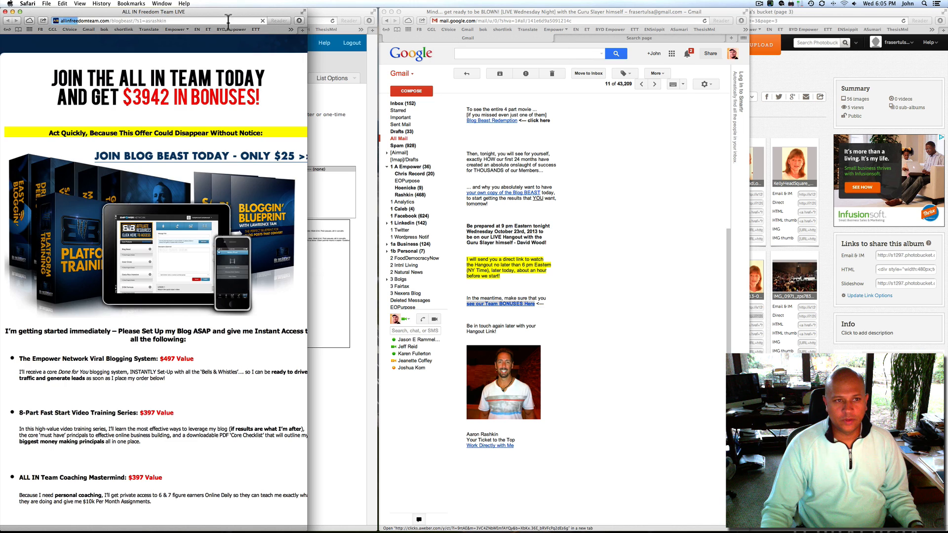
{"action": "left_click_drag", "start_coordinate": [212, 11], "coordinate": [812, 7]}
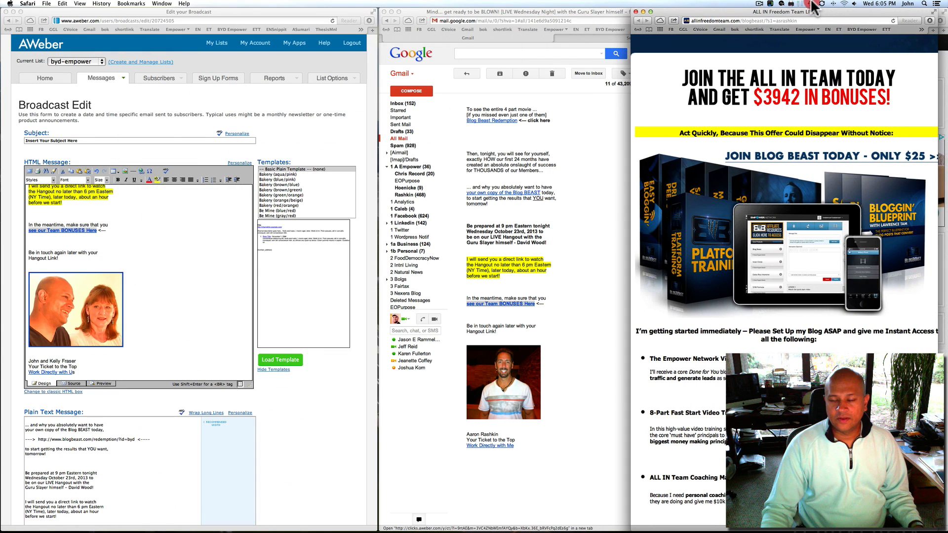
{"action": "left_click", "coordinate": [779, 19]}
{"action": "double_click", "coordinate": [780, 21]}
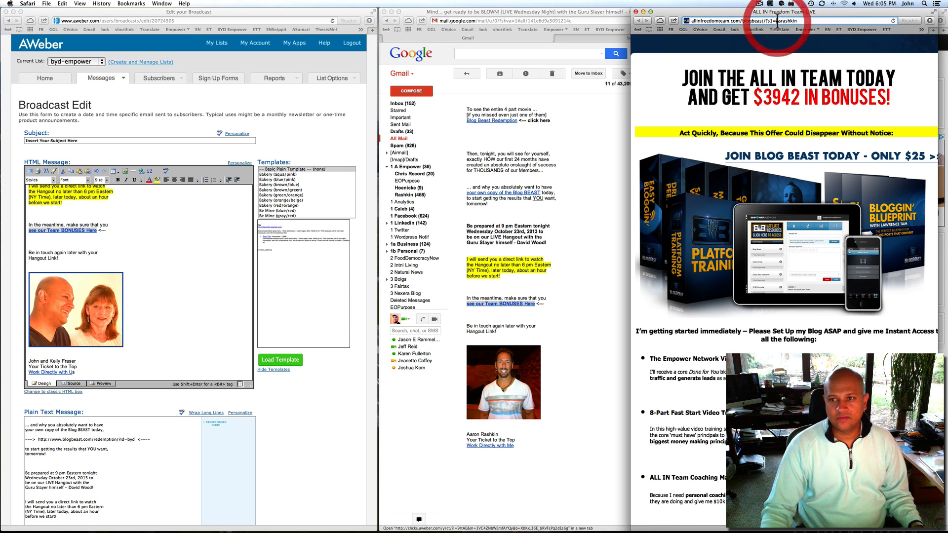
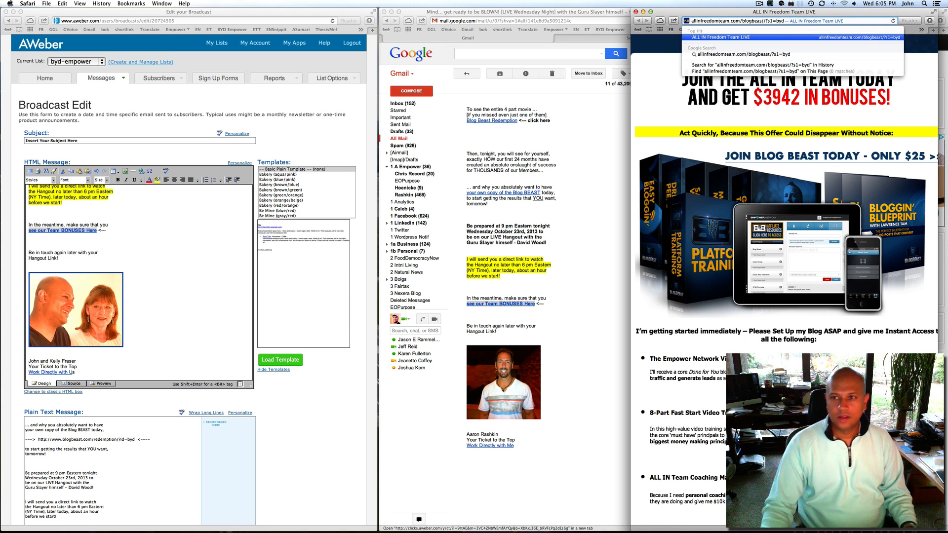
{"action": "key", "text": "Return"}
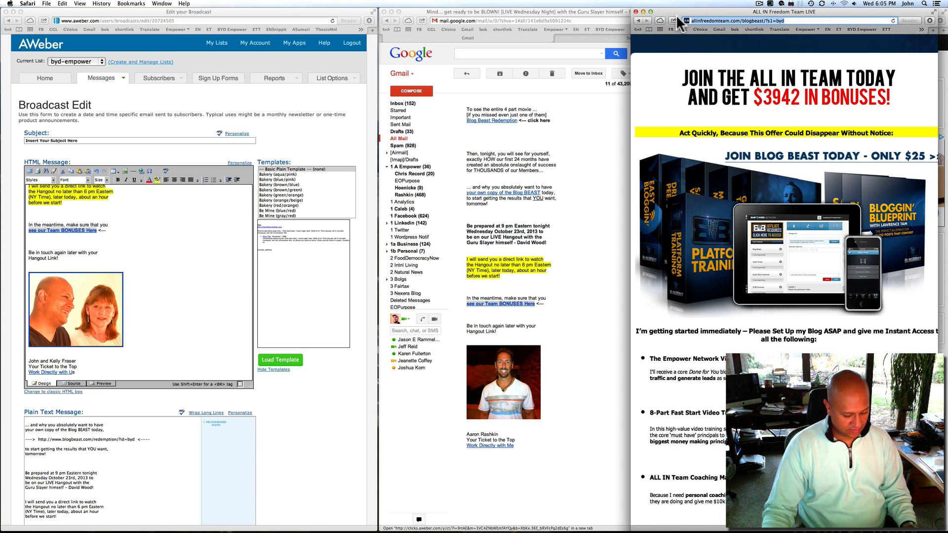
{"action": "left_click", "coordinate": [155, 324]}
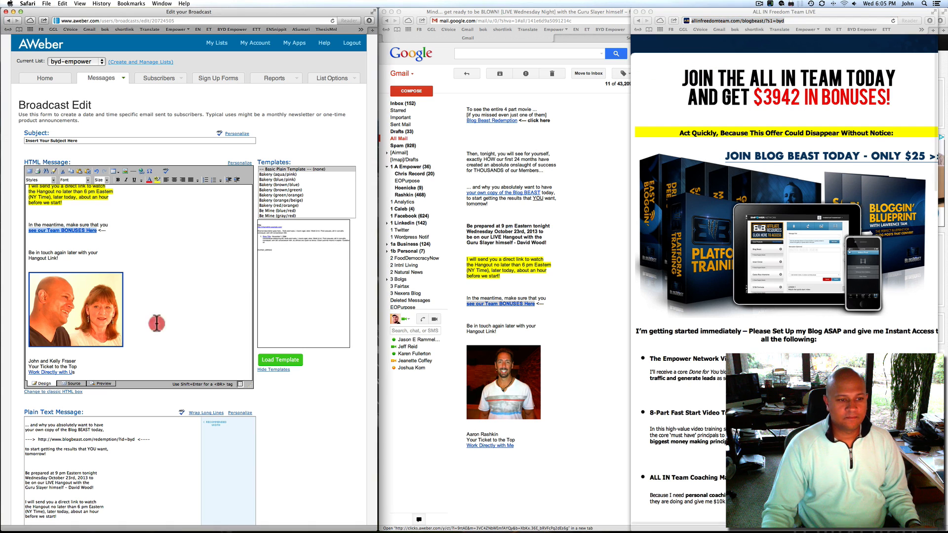
{"action": "scroll", "coordinate": [141, 443], "scroll_direction": "down", "scroll_amount": 5}
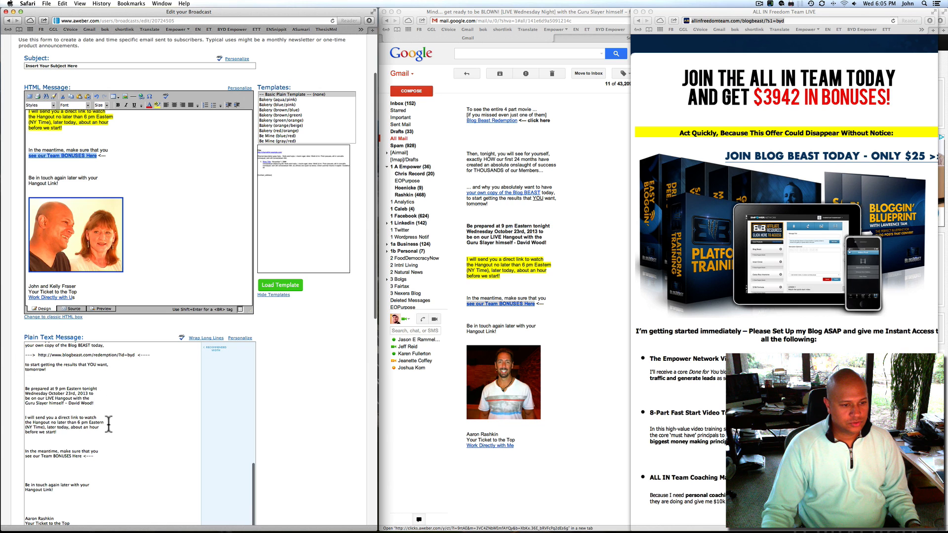
{"action": "scroll", "coordinate": [96, 427], "scroll_direction": "down", "scroll_amount": 1}
{"action": "left_click", "coordinate": [101, 442]}
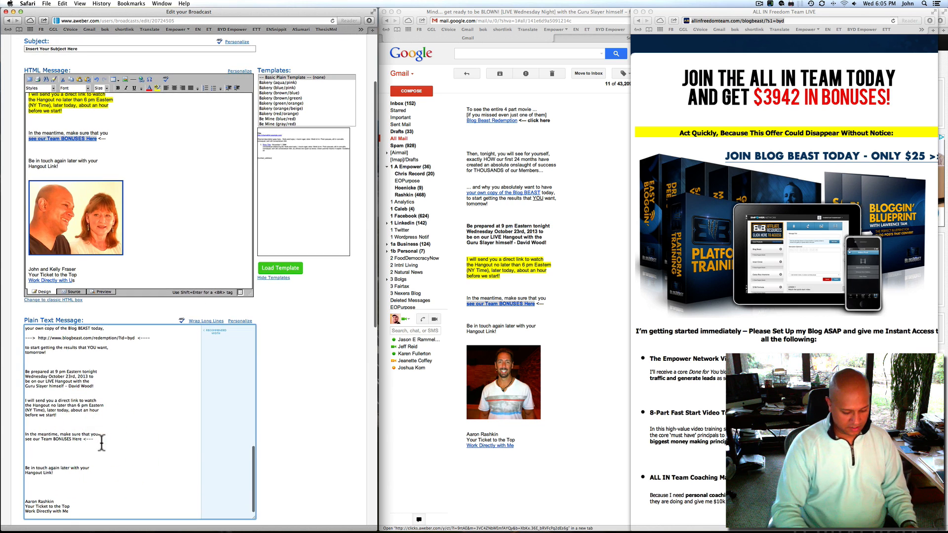
{"action": "key", "text": "Return"}
{"action": "key", "text": "Return"}
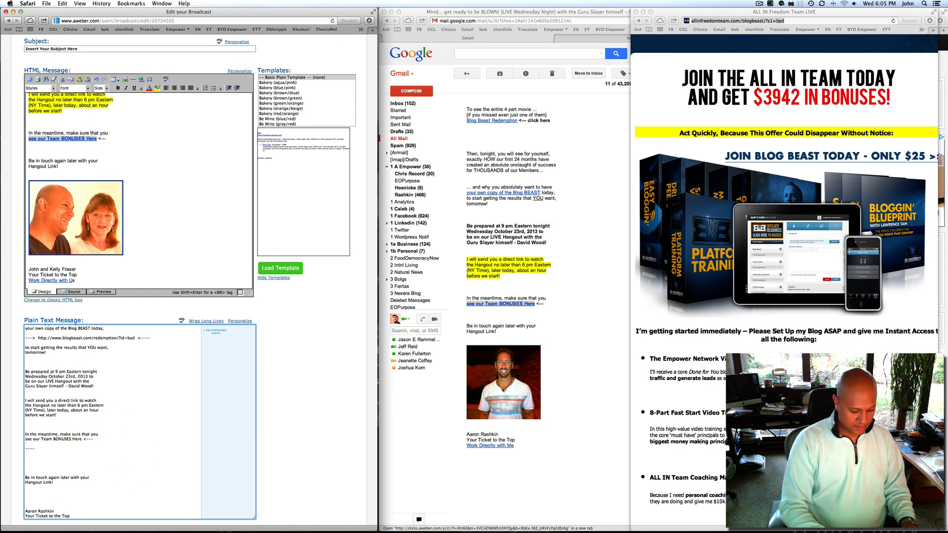
{"action": "type", "text": "---->"}
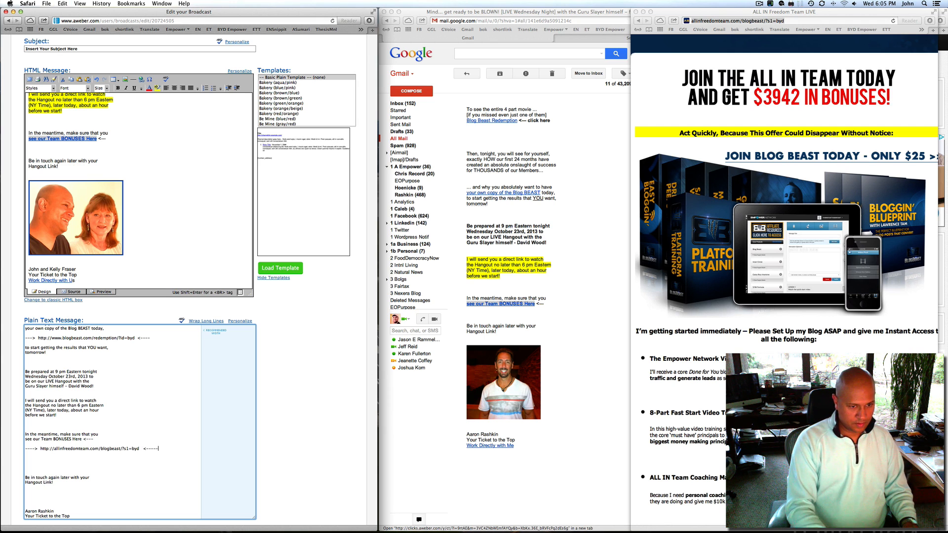
Remove the extra blank line and replace the plain-text signature with the HTML message's signature
{"action": "key", "text": "Delete"}
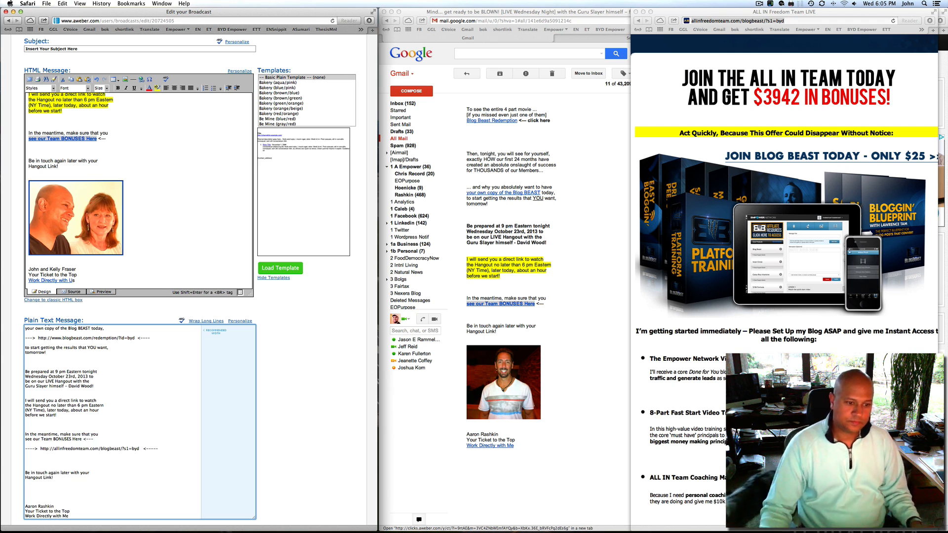
{"action": "scroll", "coordinate": [93, 439], "scroll_direction": "down", "scroll_amount": 3}
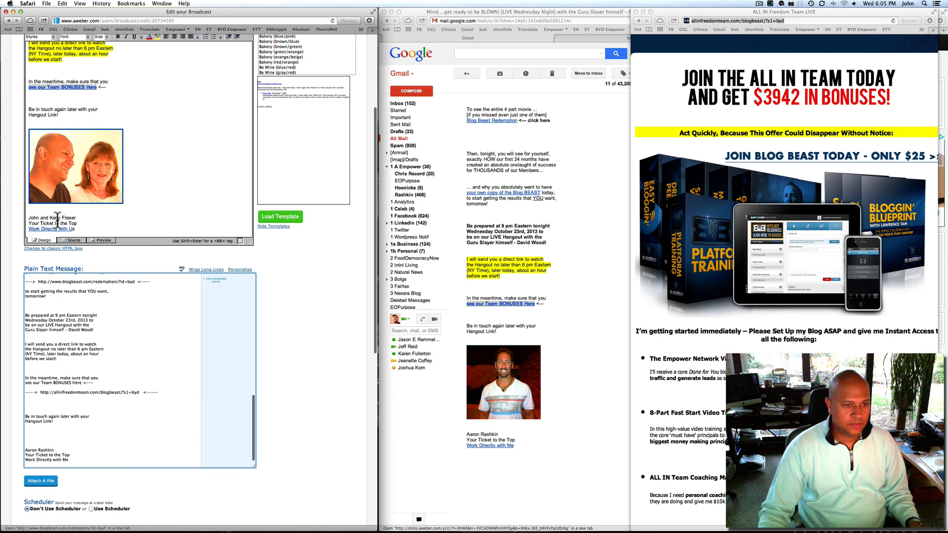
{"action": "left_click_drag", "start_coordinate": [28, 218], "coordinate": [76, 228]}
{"action": "key", "text": "super+c"}
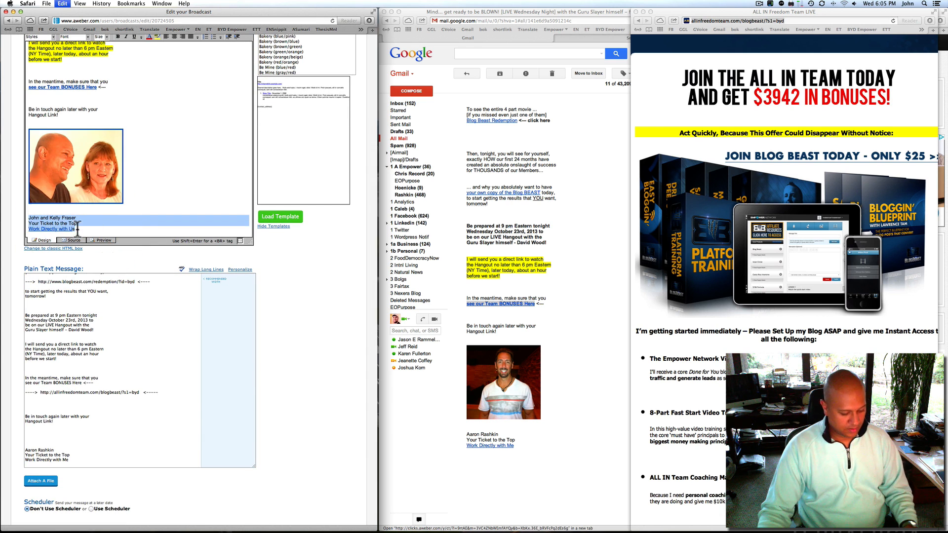
{"action": "left_click_drag", "start_coordinate": [70, 456], "coordinate": [26, 449]}
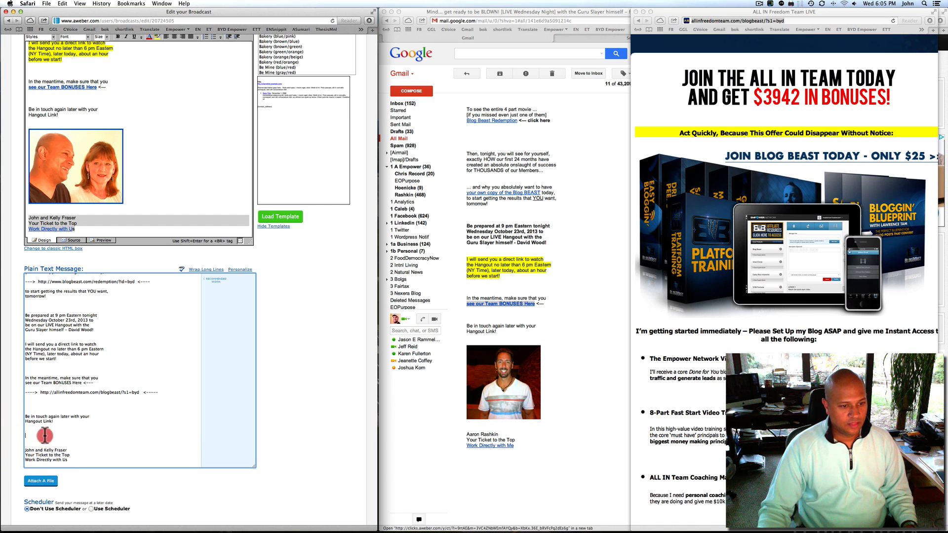
{"action": "key", "text": "super+v"}
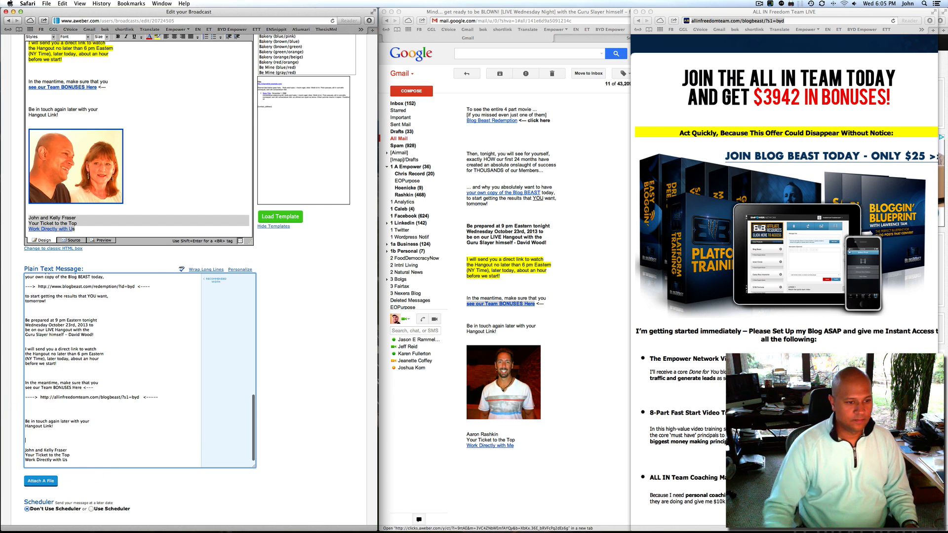
Add a line below the plain-text signature with the website address framed by arrows
{"action": "left_click", "coordinate": [70, 464]}
{"action": "key", "text": "Return"}
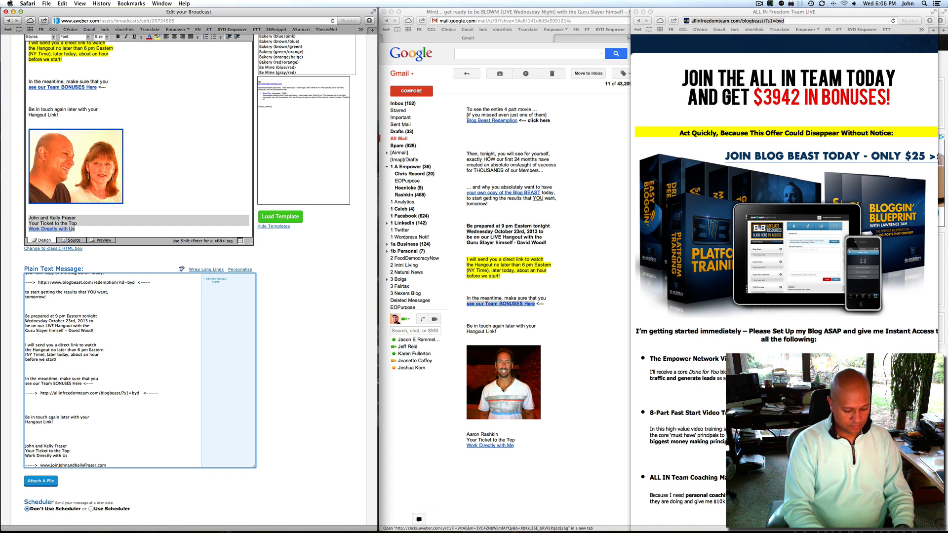
{"action": "type", "text": ",_"}
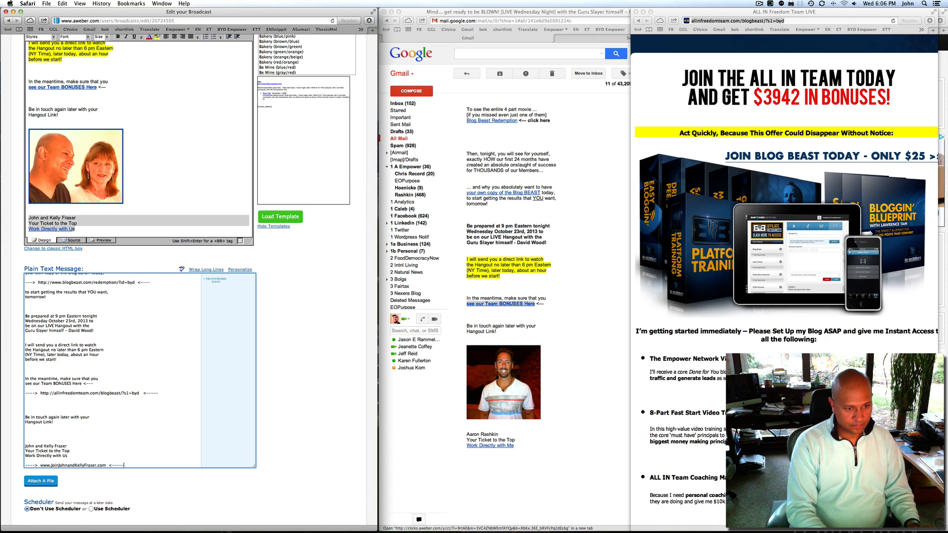
{"action": "scroll", "coordinate": [139, 370], "scroll_direction": "down", "scroll_amount": 1}
{"action": "left_click", "coordinate": [78, 227]}
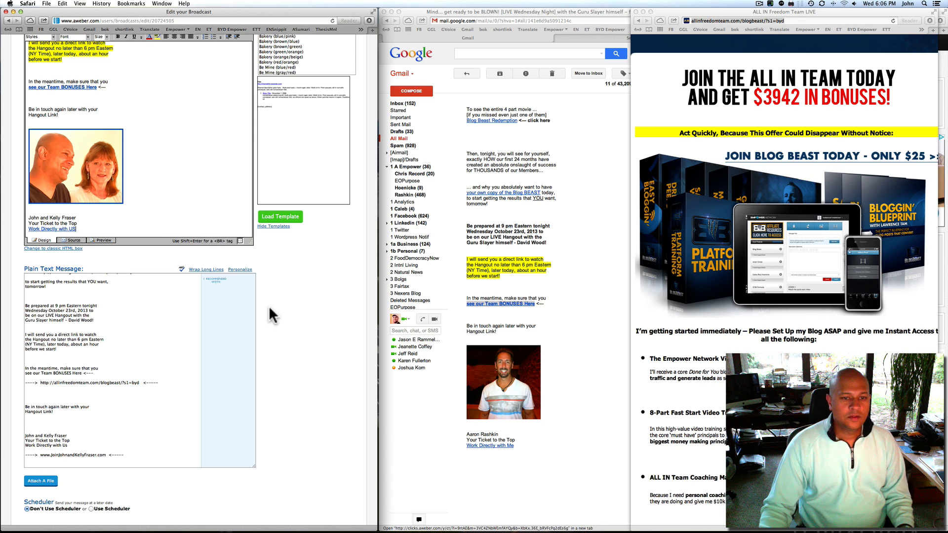
{"action": "scroll", "coordinate": [271, 313], "scroll_direction": "up", "scroll_amount": 5}
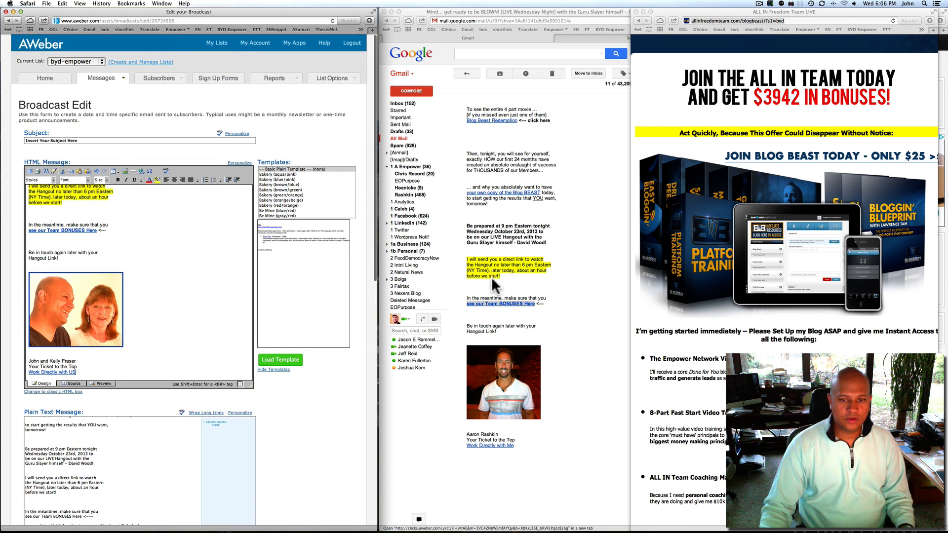
Check where the 'Work Directly with US' signature link points, leaving it unchanged
{"action": "scroll", "coordinate": [164, 324], "scroll_direction": "down", "scroll_amount": 3}
{"action": "scroll", "coordinate": [163, 323], "scroll_direction": "down", "scroll_amount": 1}
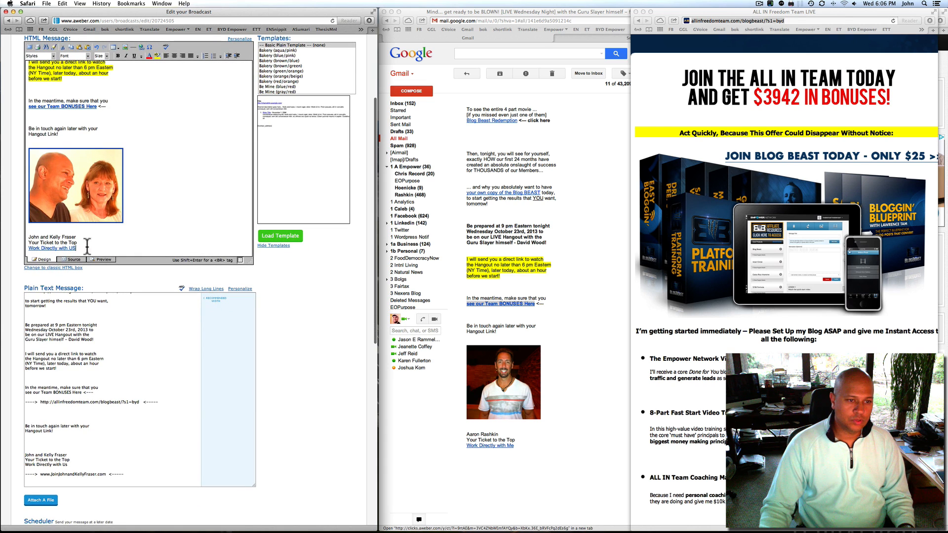
{"action": "left_click_drag", "start_coordinate": [77, 249], "coordinate": [27, 247]}
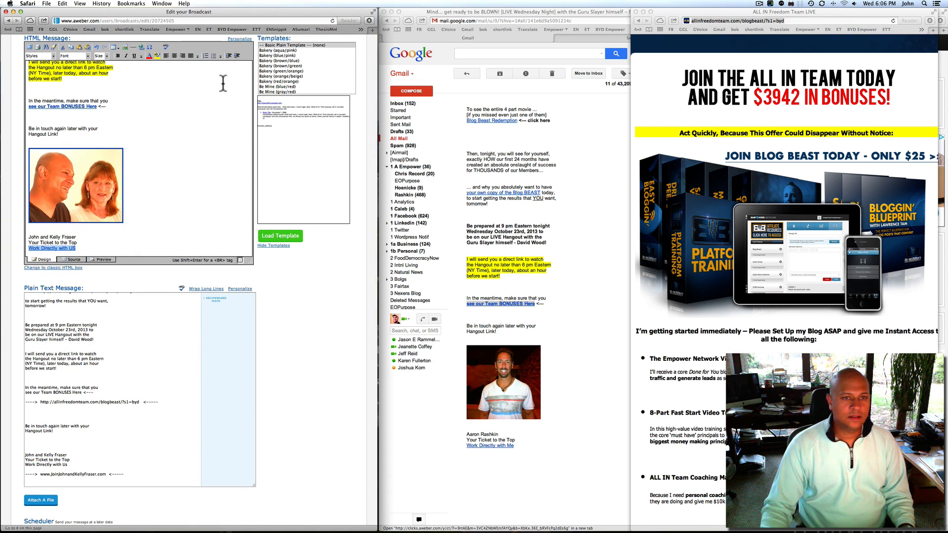
{"action": "left_click", "coordinate": [143, 46]}
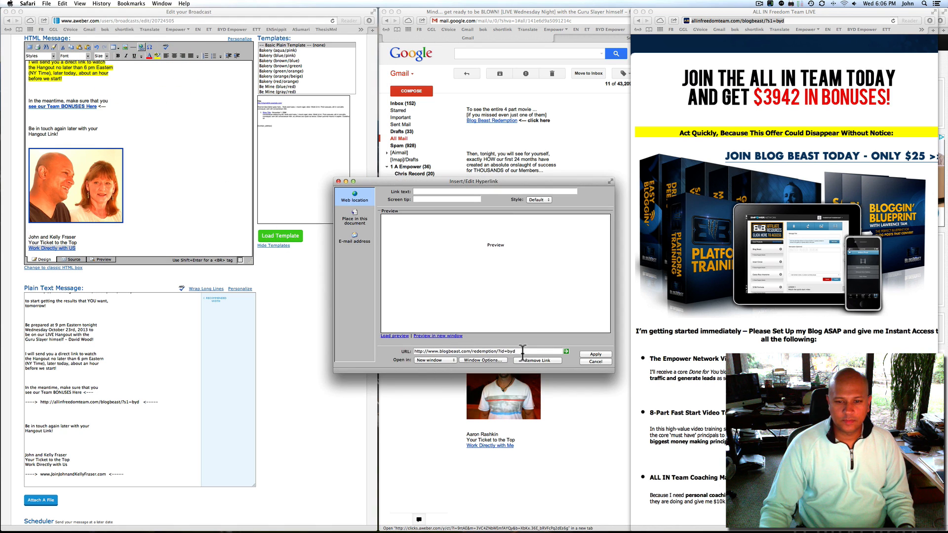
{"action": "left_click", "coordinate": [595, 362]}
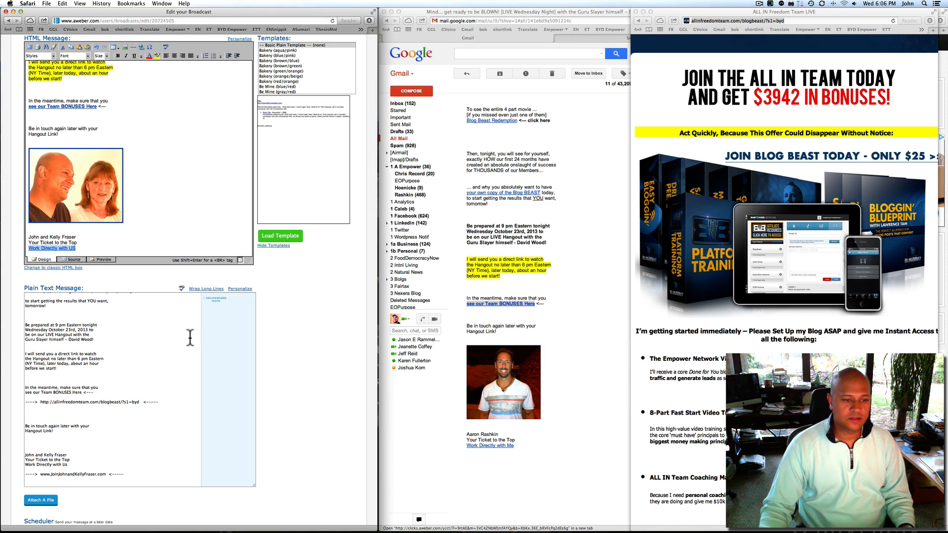
Try to save the broadcast, which fails with a Please Enter a Subject error
{"action": "scroll", "coordinate": [192, 334], "scroll_direction": "down", "scroll_amount": 3}
{"action": "scroll", "coordinate": [318, 335], "scroll_direction": "down", "scroll_amount": 10}
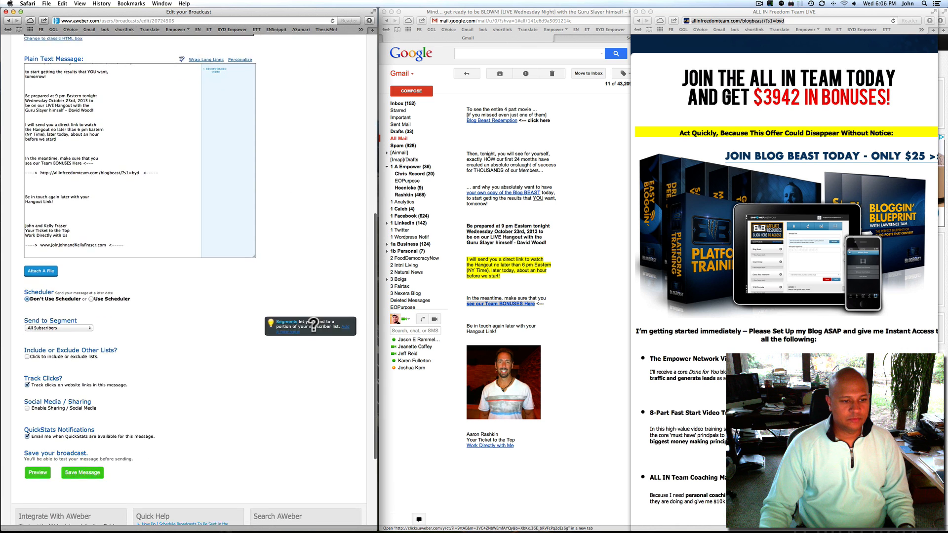
{"action": "left_click", "coordinate": [75, 343]}
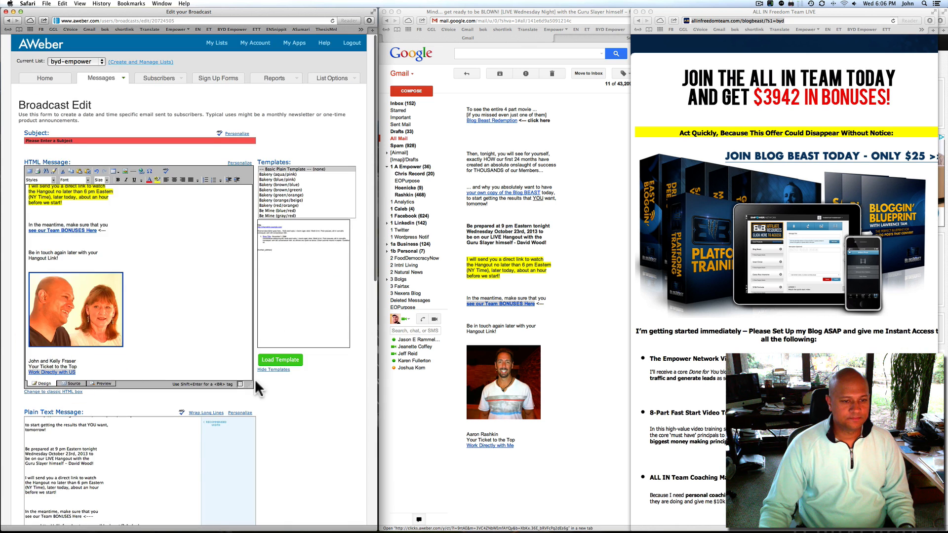
Close the bonuses page and copy the original Gmail email's subject line
{"action": "scroll", "coordinate": [323, 417], "scroll_direction": "down", "scroll_amount": 2}
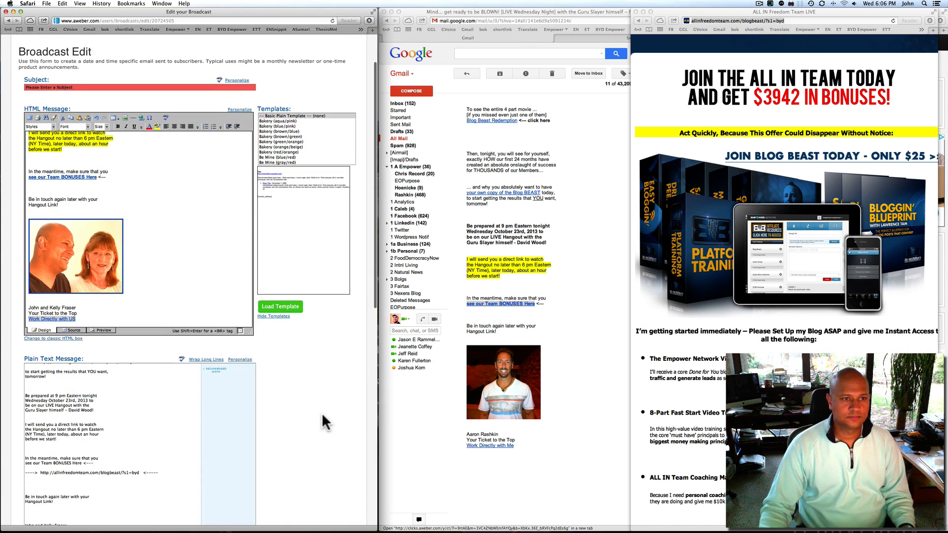
{"action": "left_click", "coordinate": [45, 88]}
{"action": "scroll", "coordinate": [605, 158], "scroll_direction": "up", "scroll_amount": 10}
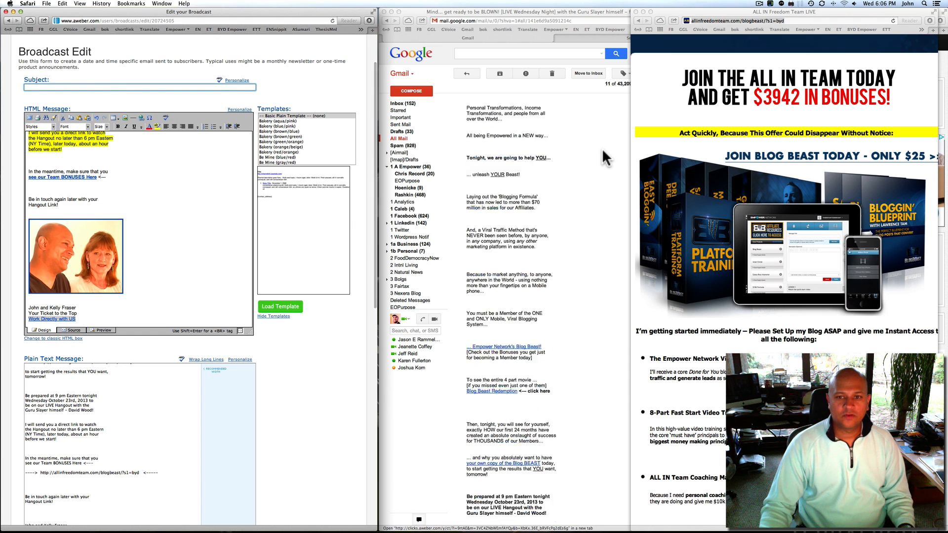
{"action": "scroll", "coordinate": [604, 158], "scroll_direction": "up", "scroll_amount": 2}
{"action": "left_click", "coordinate": [636, 11]}
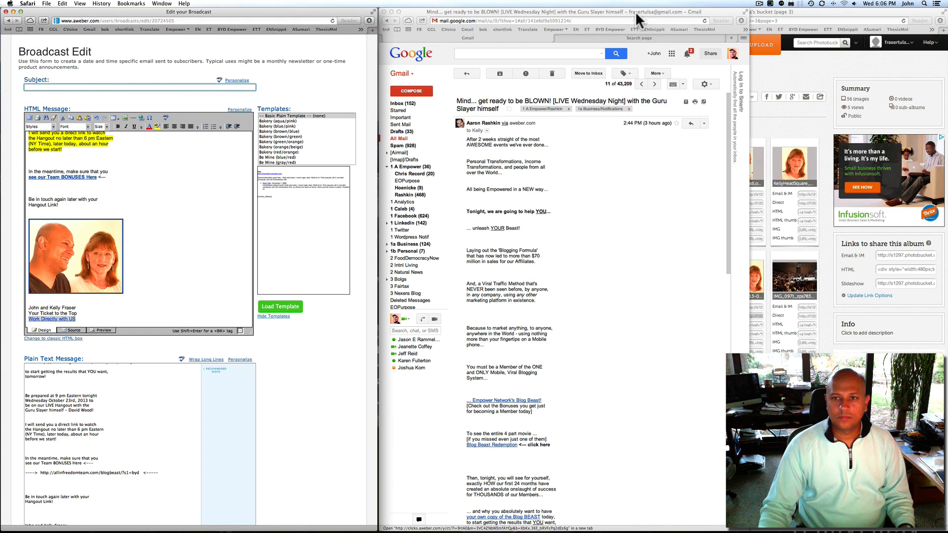
{"action": "left_click", "coordinate": [497, 105]}
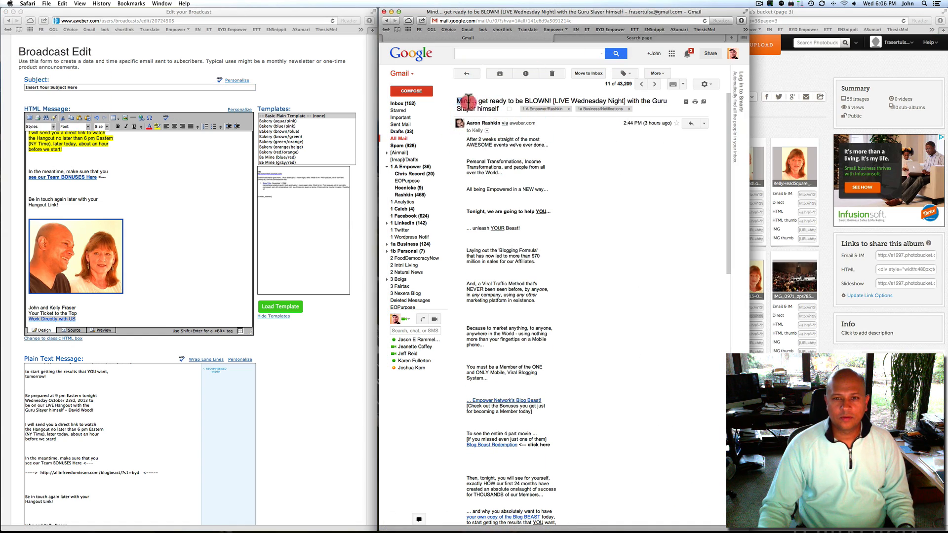
{"action": "left_click_drag", "start_coordinate": [459, 97], "coordinate": [500, 107]}
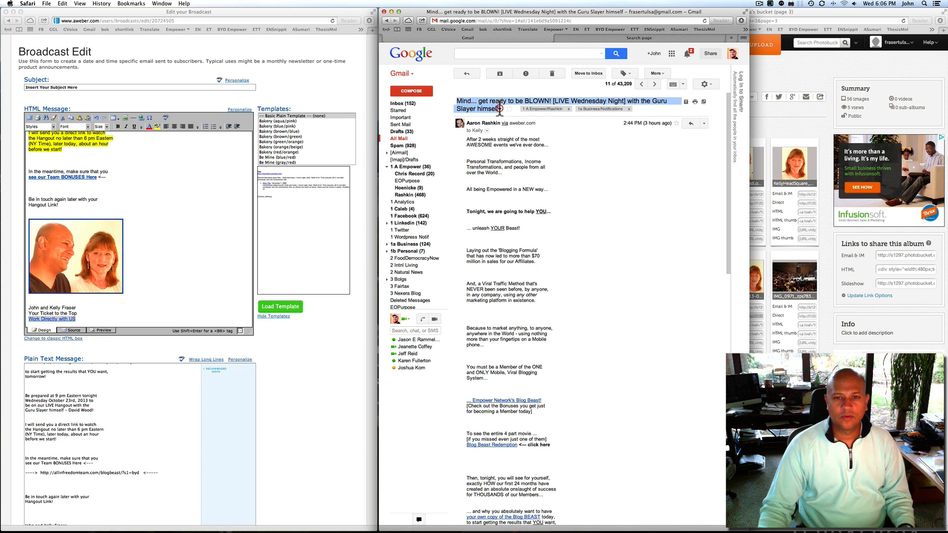
{"action": "left_click", "coordinate": [508, 108]}
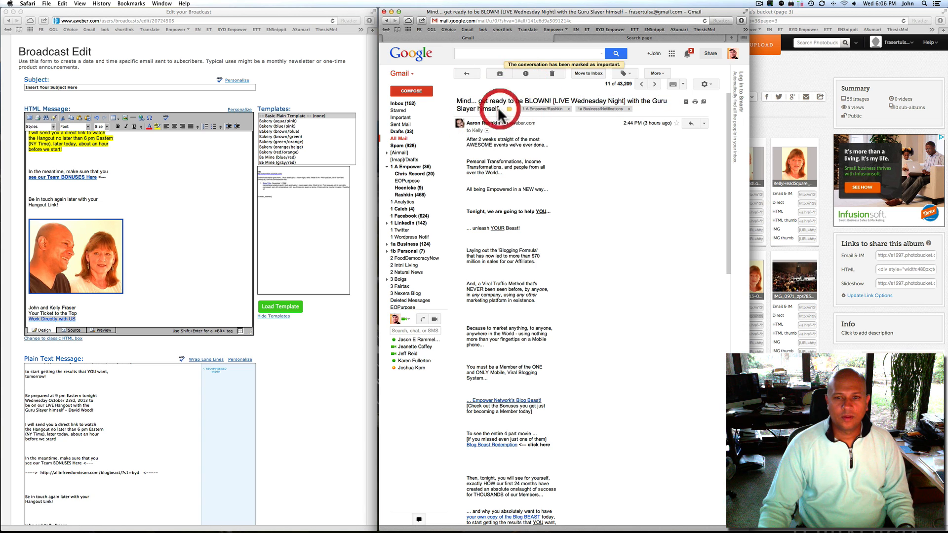
{"action": "left_click_drag", "start_coordinate": [499, 107], "coordinate": [458, 100]}
{"action": "key", "text": "super+c"}
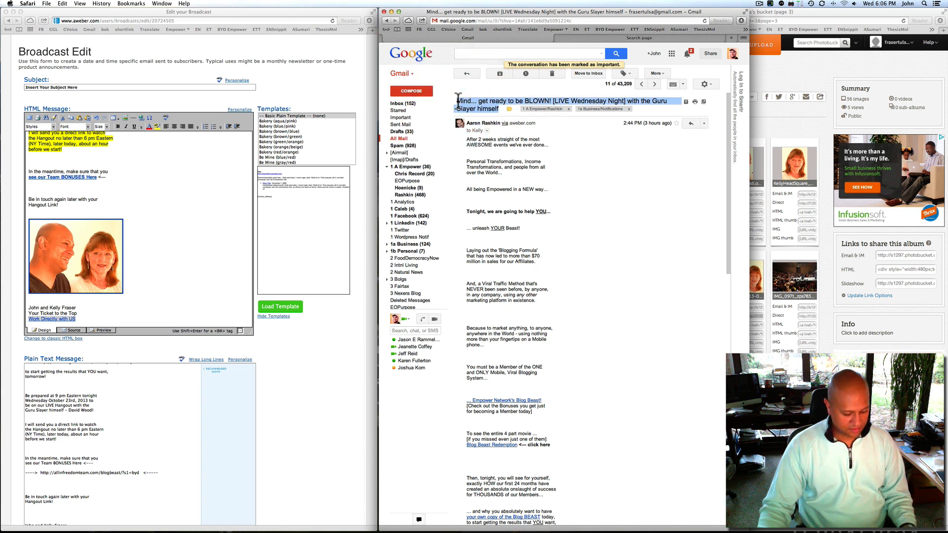
Paste the subject into the broadcast, replacing 'Guru Slayer himself' with 'Dave Wood on a White Board'
{"action": "left_click", "coordinate": [76, 87]}
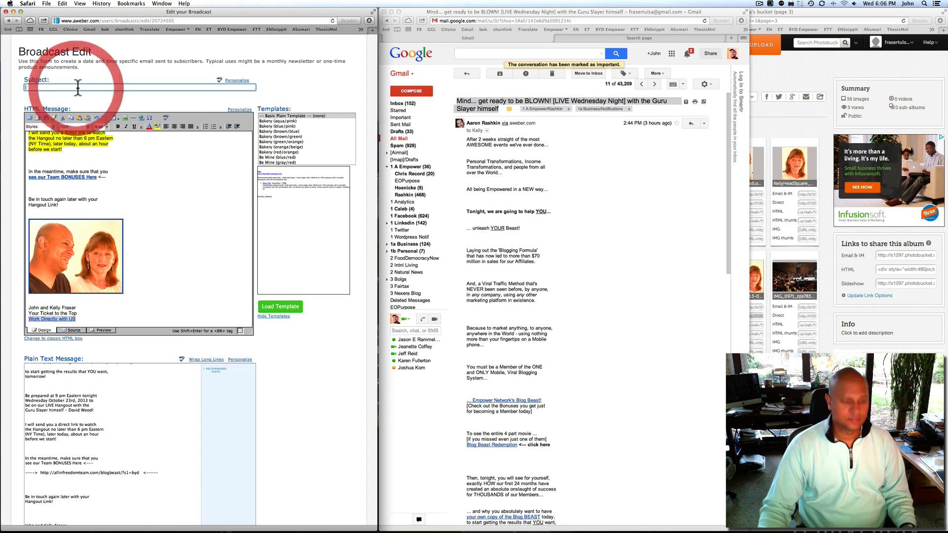
{"action": "key", "text": "super+v"}
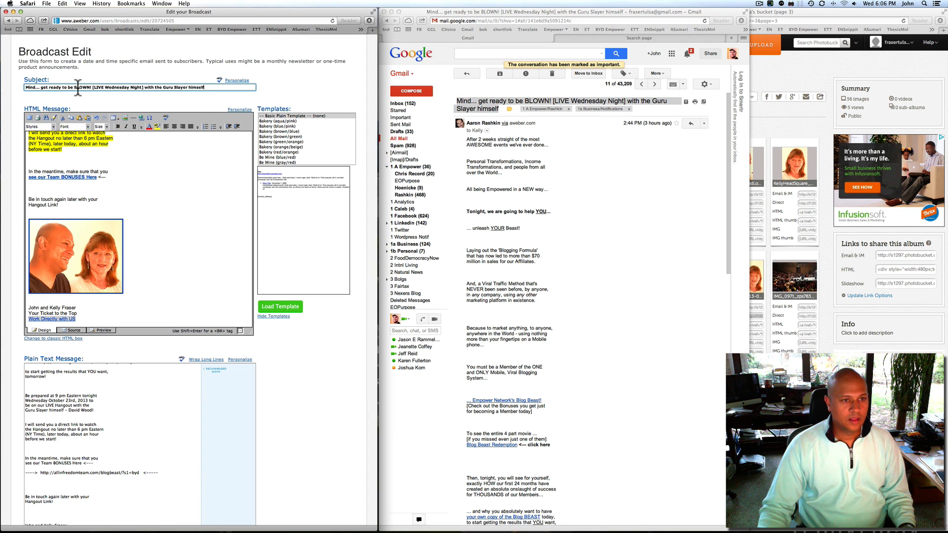
{"action": "left_click", "coordinate": [79, 88]}
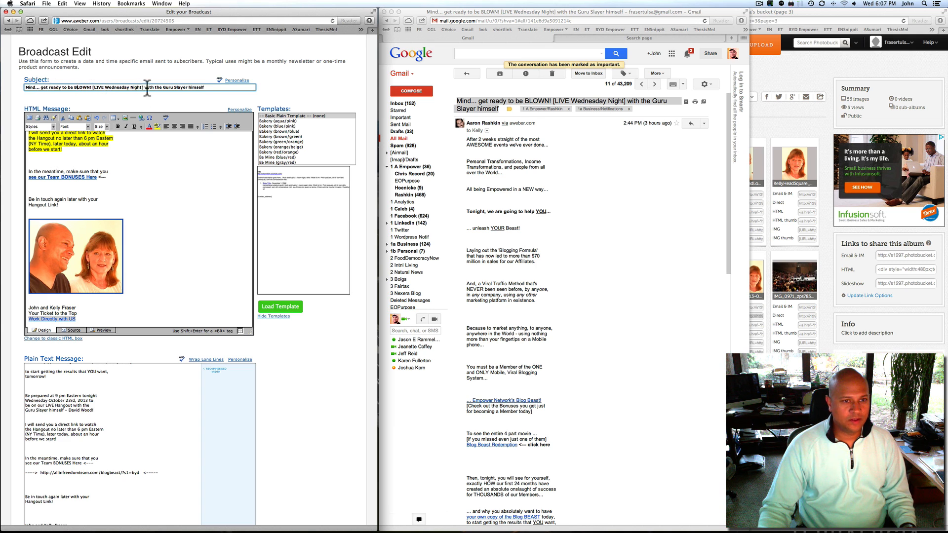
{"action": "left_click_drag", "start_coordinate": [164, 87], "coordinate": [237, 90]}
{"action": "type", "text": "Dave"}
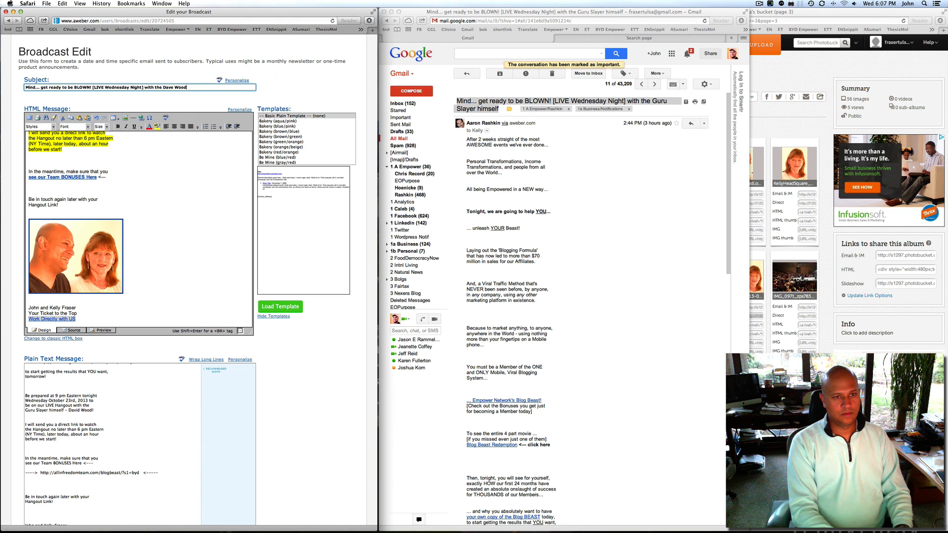
{"action": "type", "text": " Wood on a White Board"}
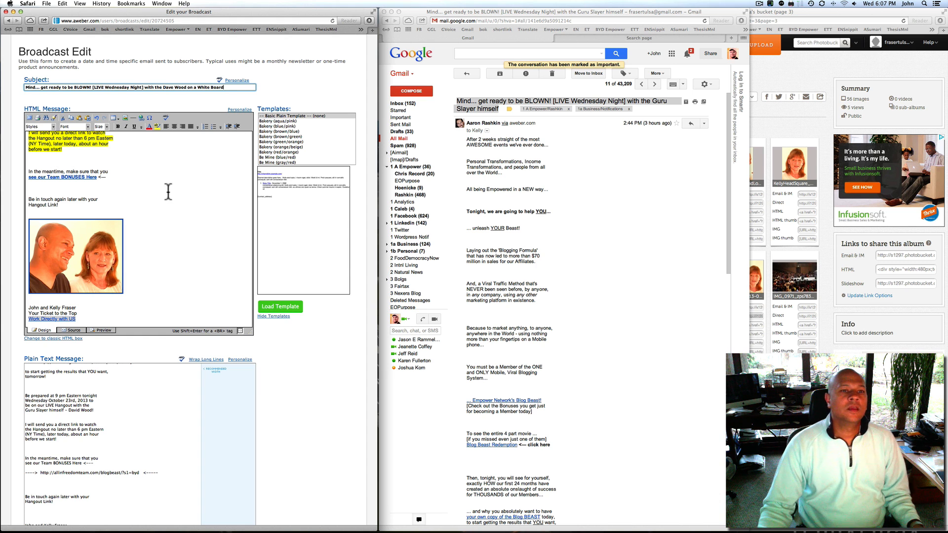
Save the Dave Wood broadcast with its completed subject, HTML body and plain text
{"action": "scroll", "coordinate": [173, 198], "scroll_direction": "up", "scroll_amount": 2}
{"action": "scroll", "coordinate": [173, 199], "scroll_direction": "up", "scroll_amount": 1}
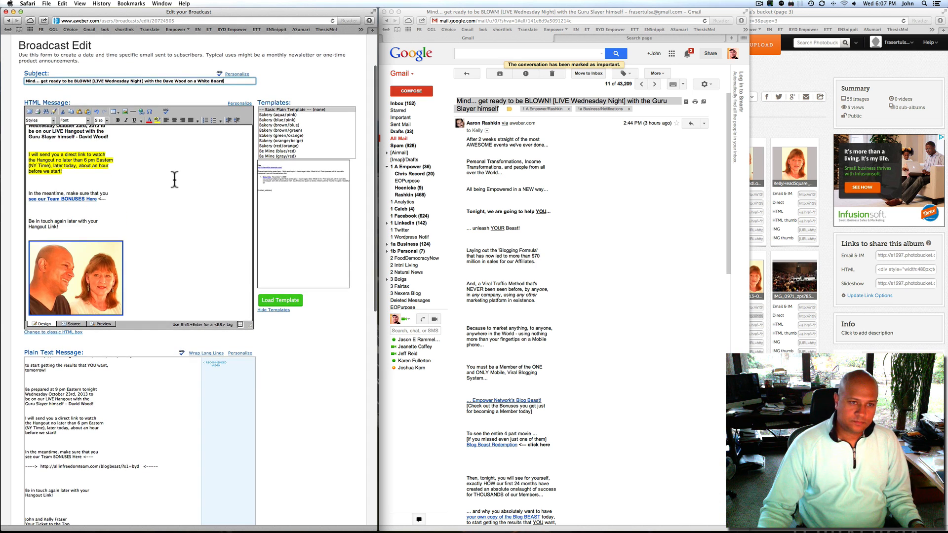
{"action": "scroll", "coordinate": [152, 182], "scroll_direction": "up", "scroll_amount": 8}
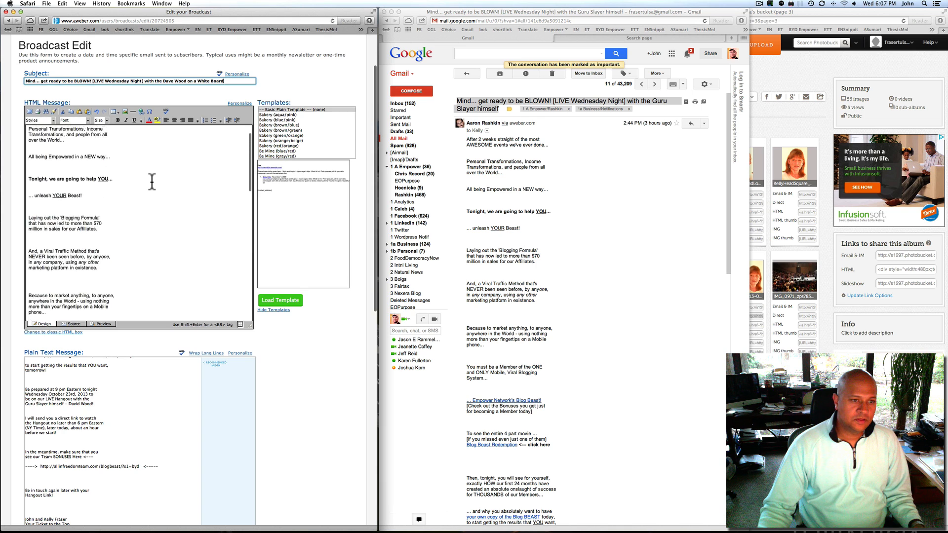
{"action": "scroll", "coordinate": [146, 230], "scroll_direction": "down", "scroll_amount": 12}
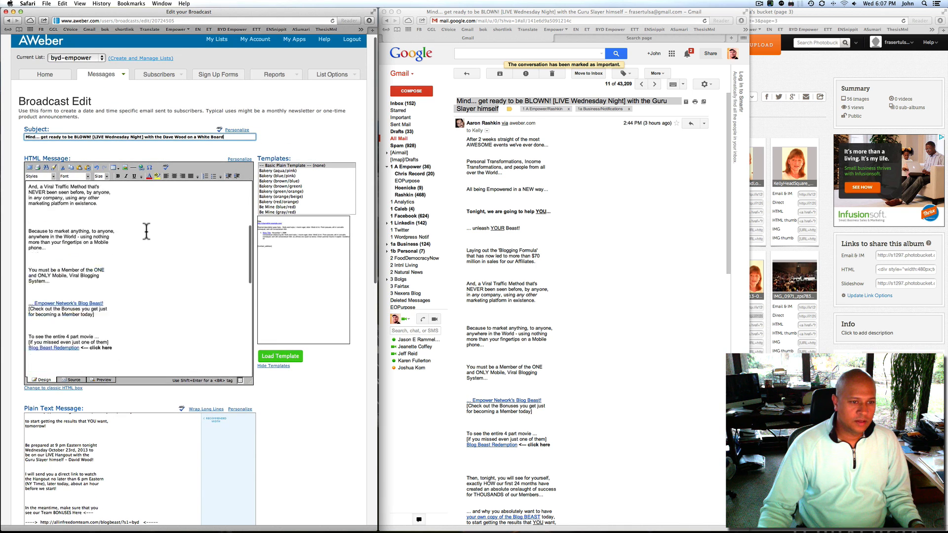
{"action": "scroll", "coordinate": [143, 229], "scroll_direction": "down", "scroll_amount": 3}
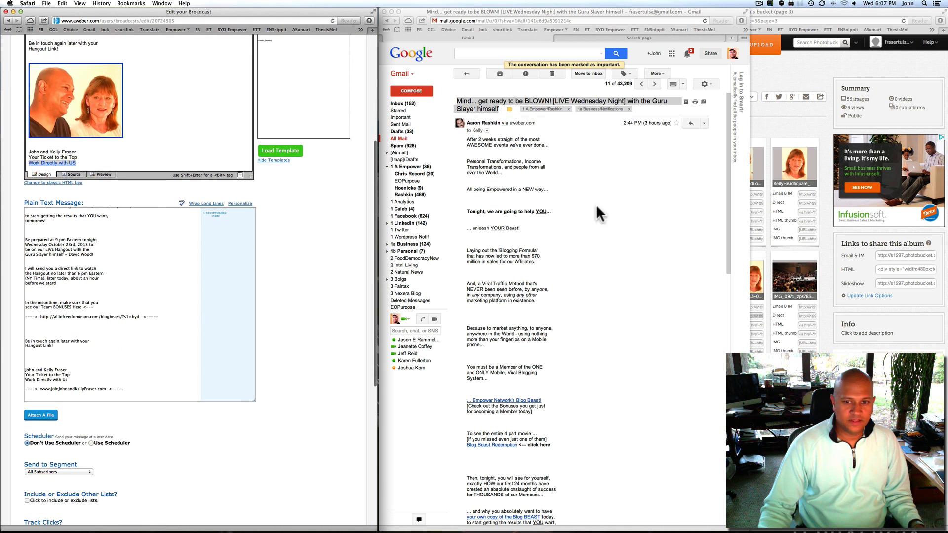
{"action": "scroll", "coordinate": [91, 475], "scroll_direction": "down", "scroll_amount": 5}
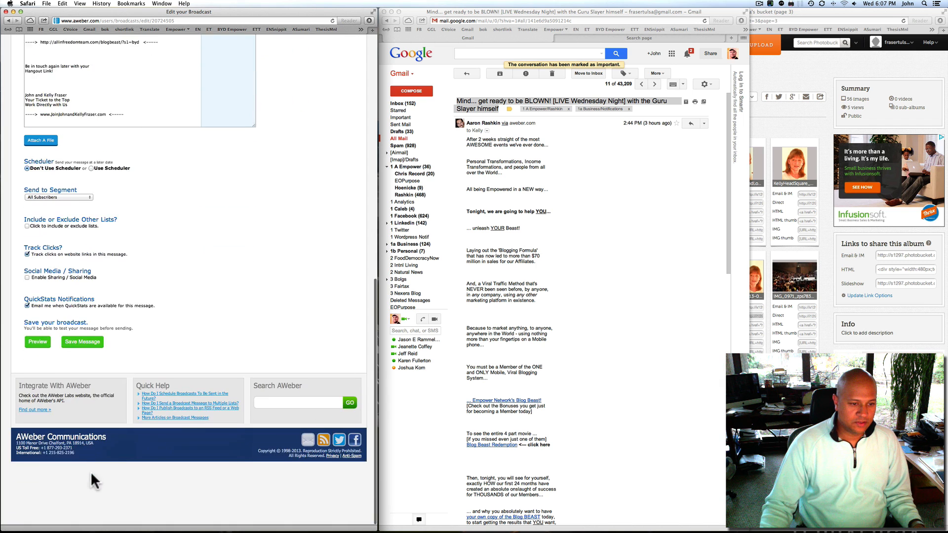
{"action": "left_click", "coordinate": [83, 342]}
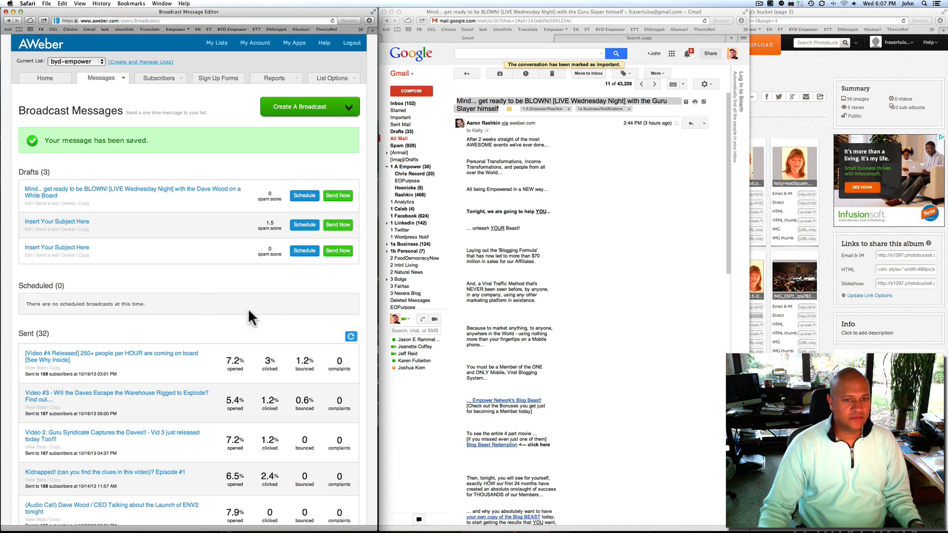
Delete both 'Insert Your Subject Here' placeholder drafts
{"action": "left_click", "coordinate": [69, 229]}
{"action": "left_click", "coordinate": [129, 291]}
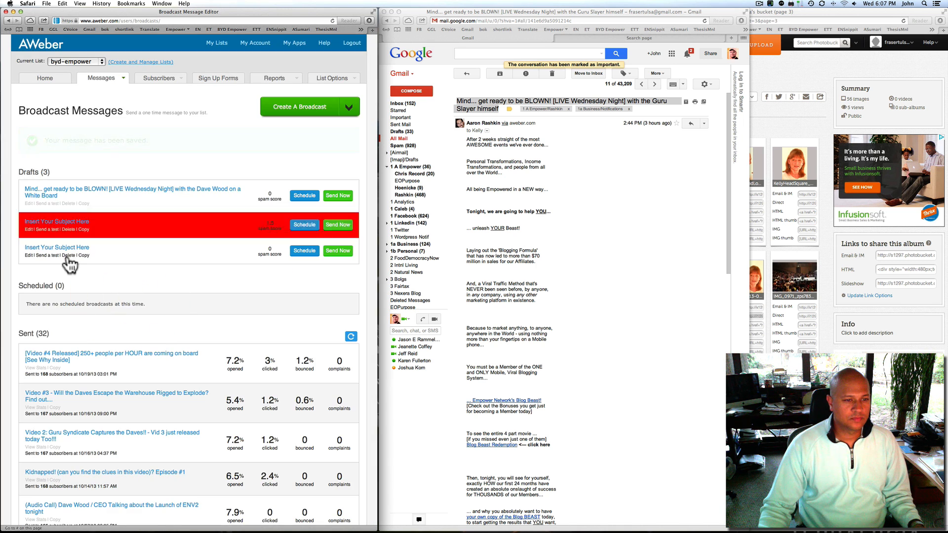
{"action": "left_click", "coordinate": [68, 229]}
{"action": "left_click", "coordinate": [133, 292]}
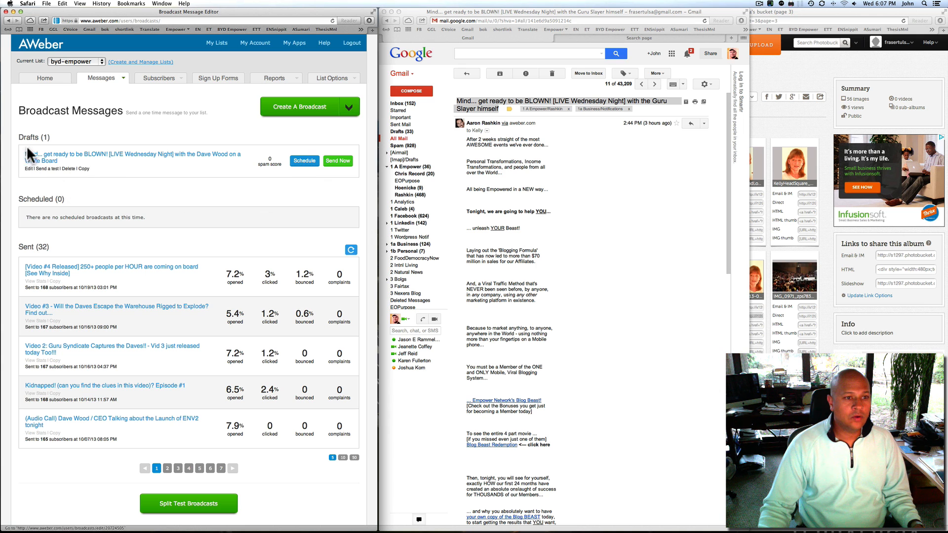
{"action": "left_click", "coordinate": [341, 163]}
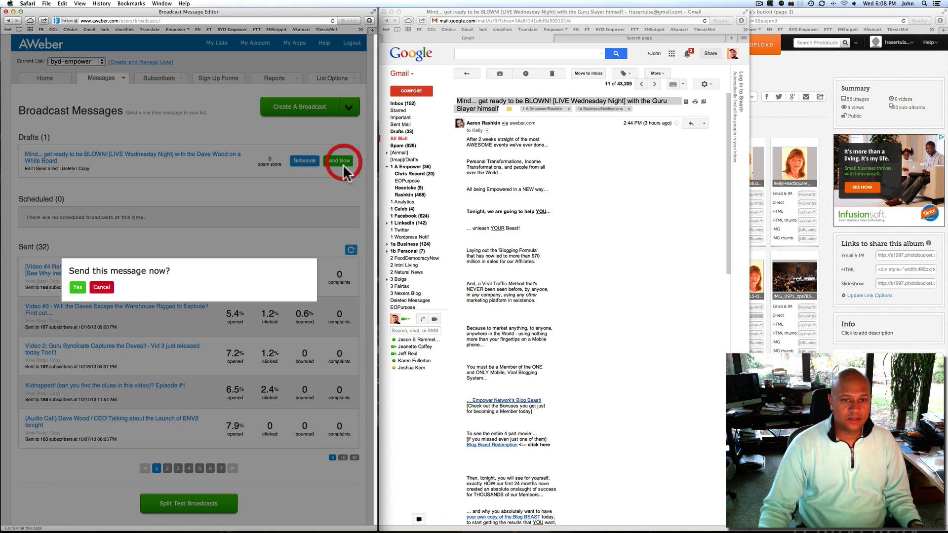
{"action": "left_click", "coordinate": [77, 287]}
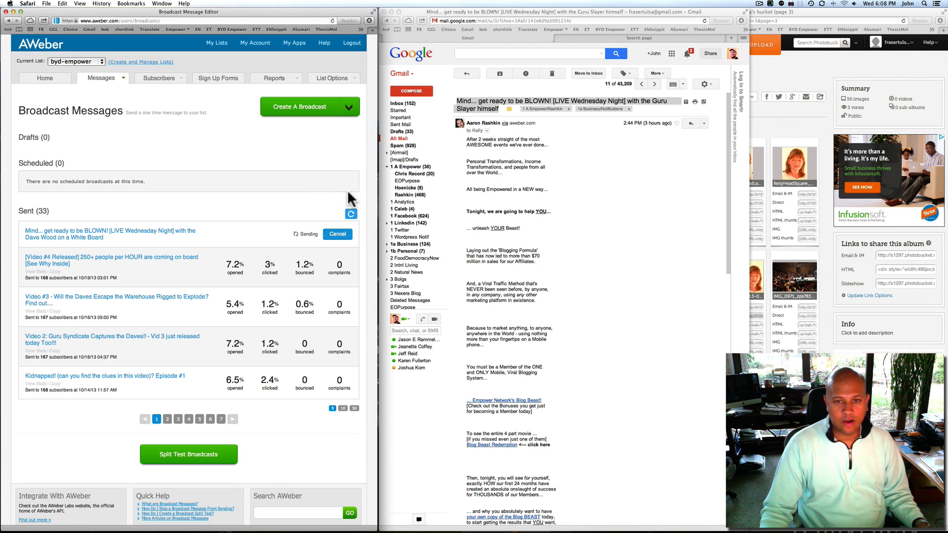
{"action": "left_click", "coordinate": [578, 183]}
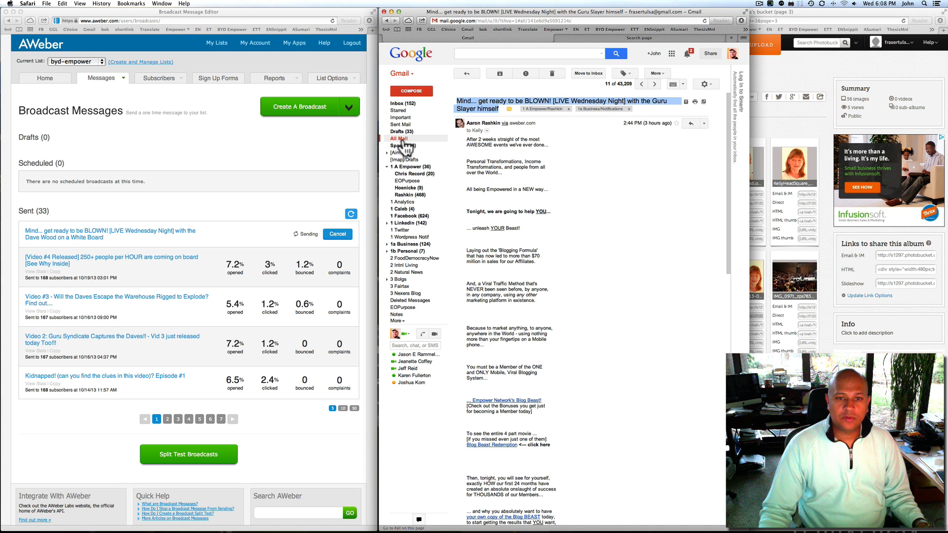
Open the [AFFILIATES] Get MONEY message from Gmail's All Mail and select its body text
{"action": "left_click", "coordinate": [400, 139]}
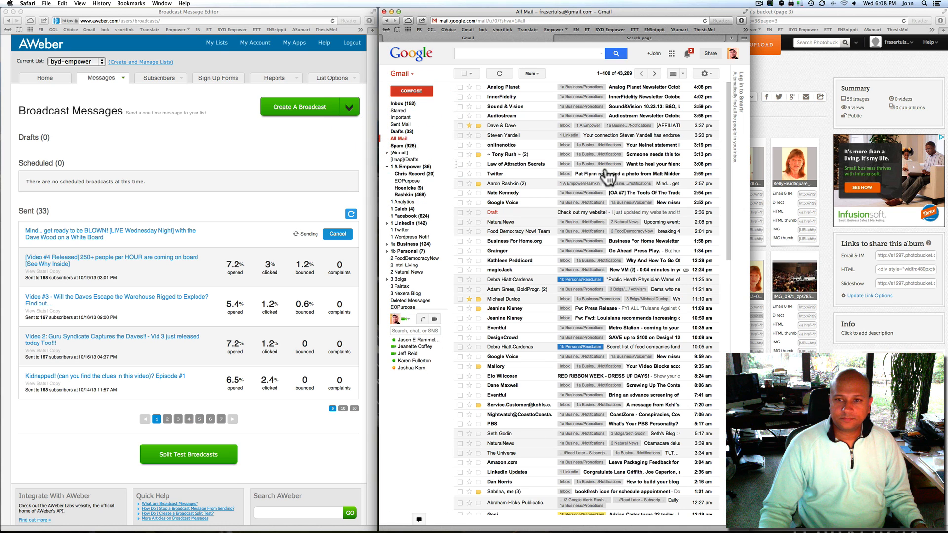
{"action": "left_click", "coordinate": [498, 126]}
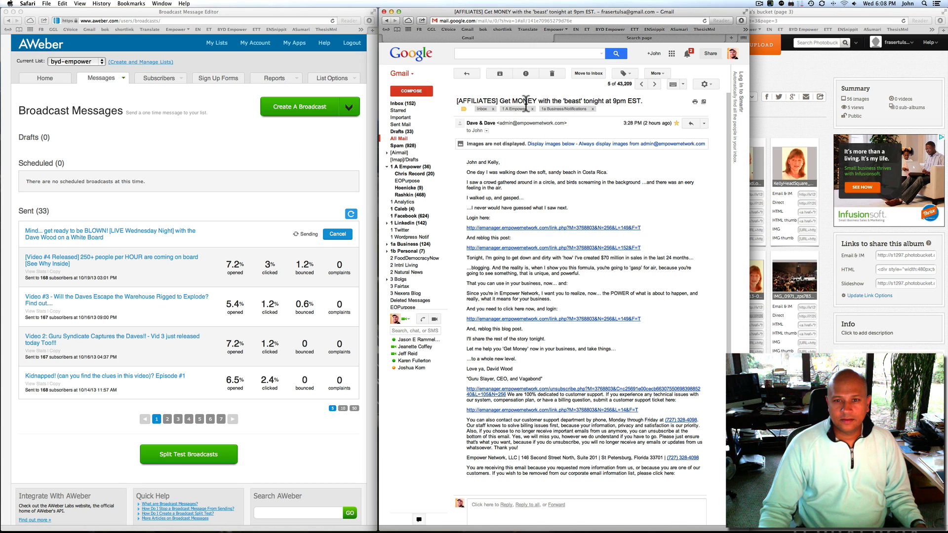
{"action": "left_click_drag", "start_coordinate": [465, 158], "coordinate": [674, 474]}
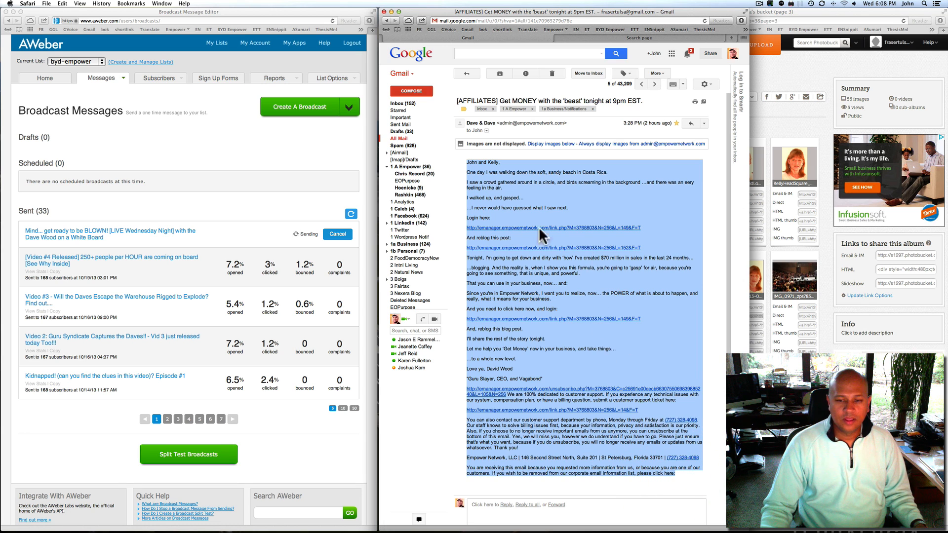
{"action": "left_click", "coordinate": [142, 148]}
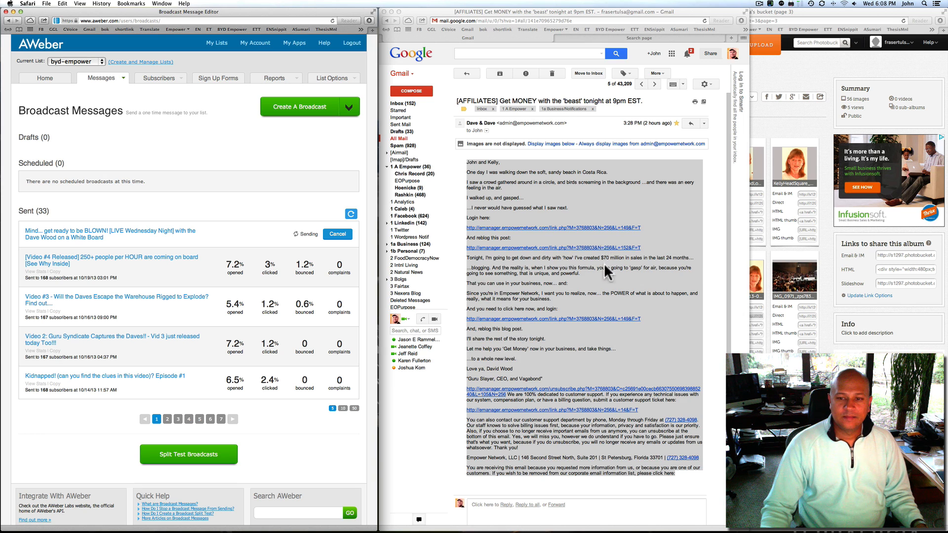
{"action": "left_click", "coordinate": [494, 178]}
{"action": "left_click_drag", "start_coordinate": [465, 158], "coordinate": [689, 476]}
{"action": "left_click", "coordinate": [648, 342]}
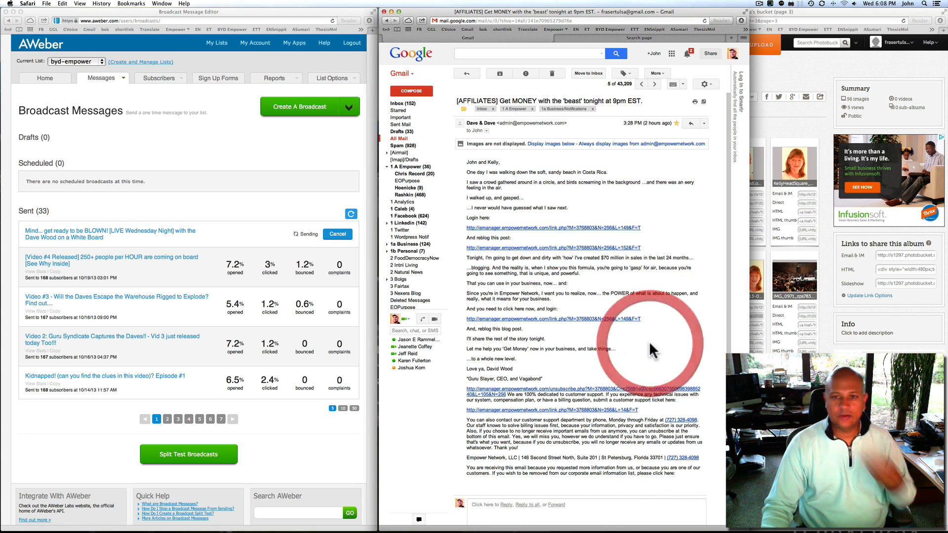